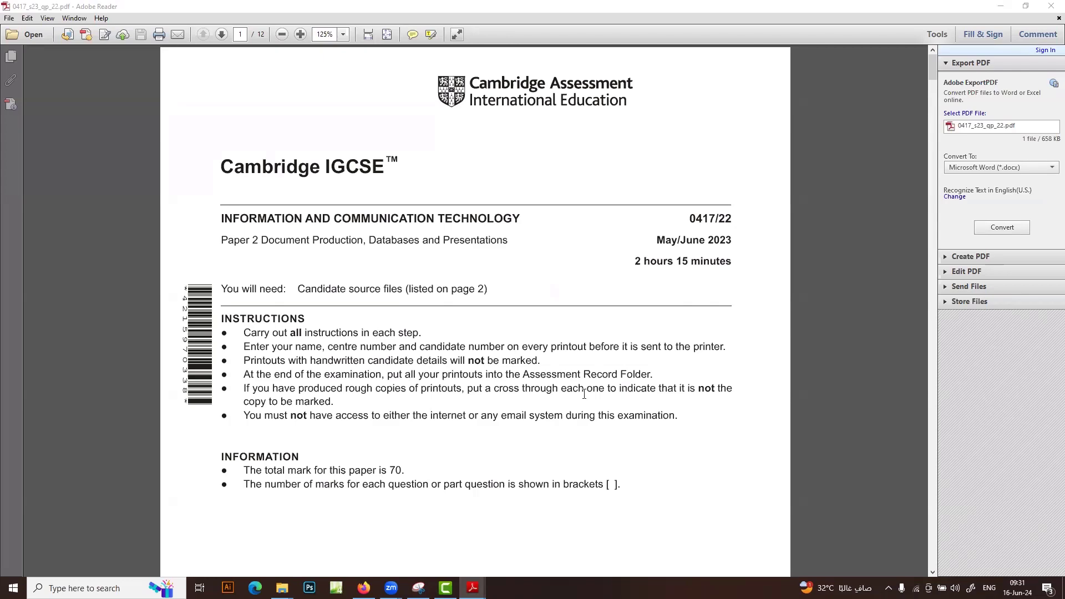
Scroll the exam paper to page 2 to read the source file list and the Task 1 and 2 instructions
scroll(584, 394, "down", 12)
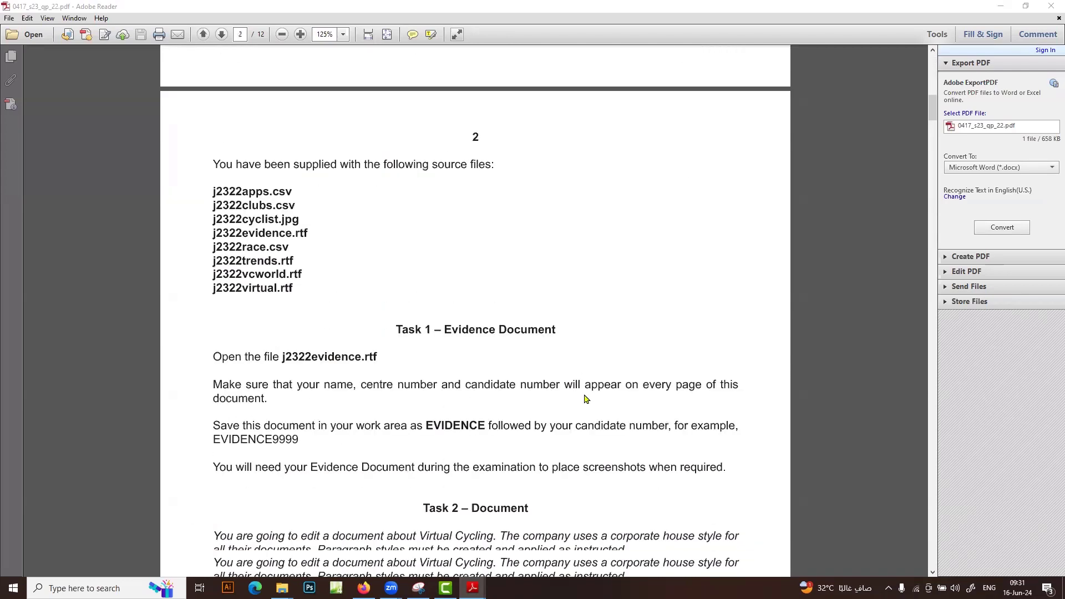
scroll(584, 398, "down", 3)
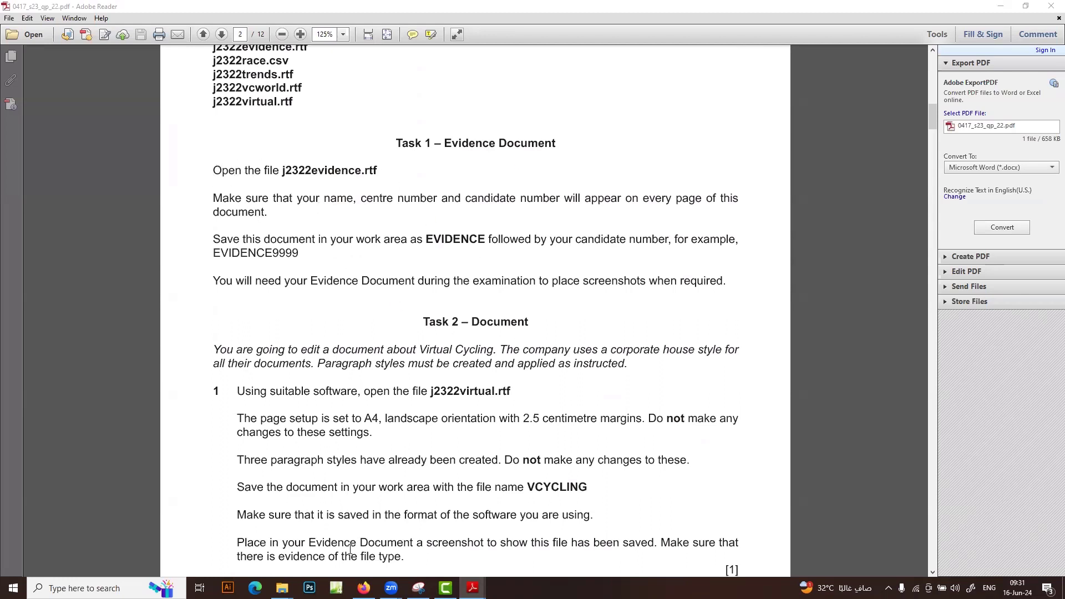
Open j2322evidence.rtf from 0417_s23_sf_22's Confidential Source Files folder in Word, then minimize Explorer
mouse_move(283, 587)
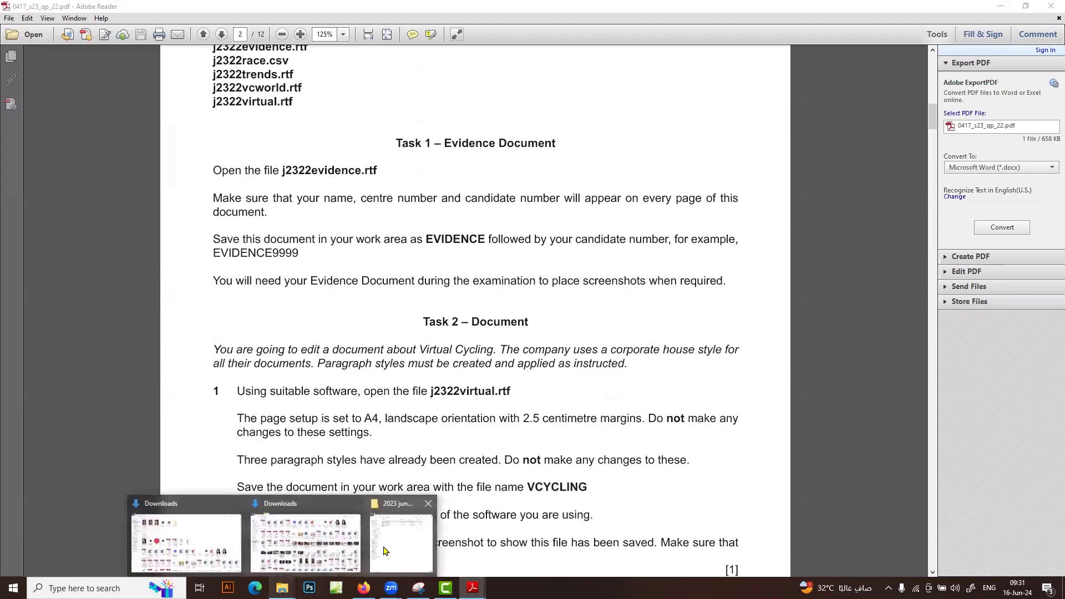
left_click(386, 550)
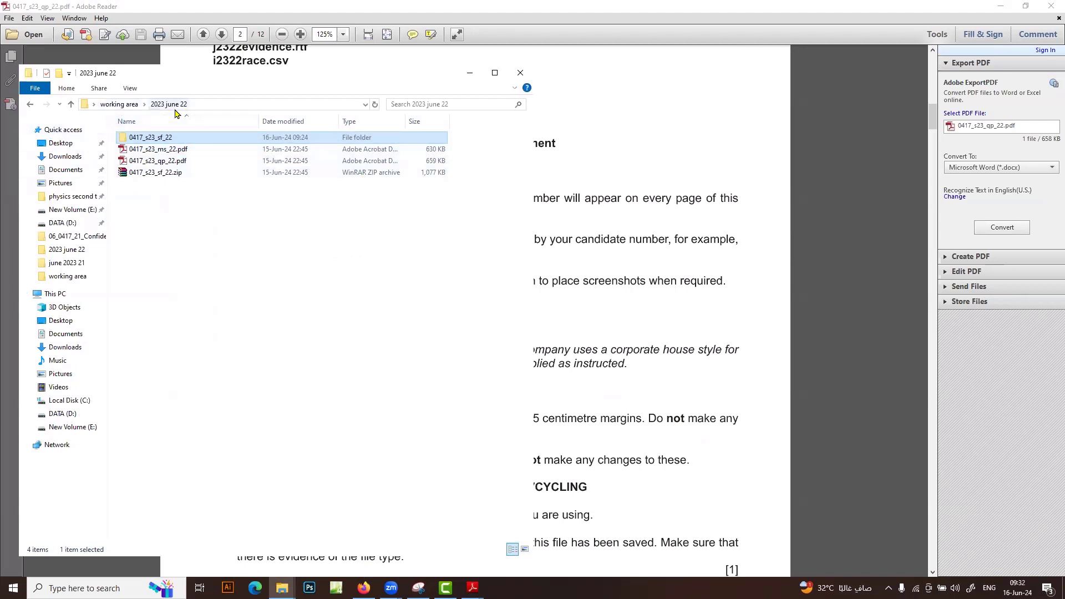
double_click(182, 139)
double_click(181, 142)
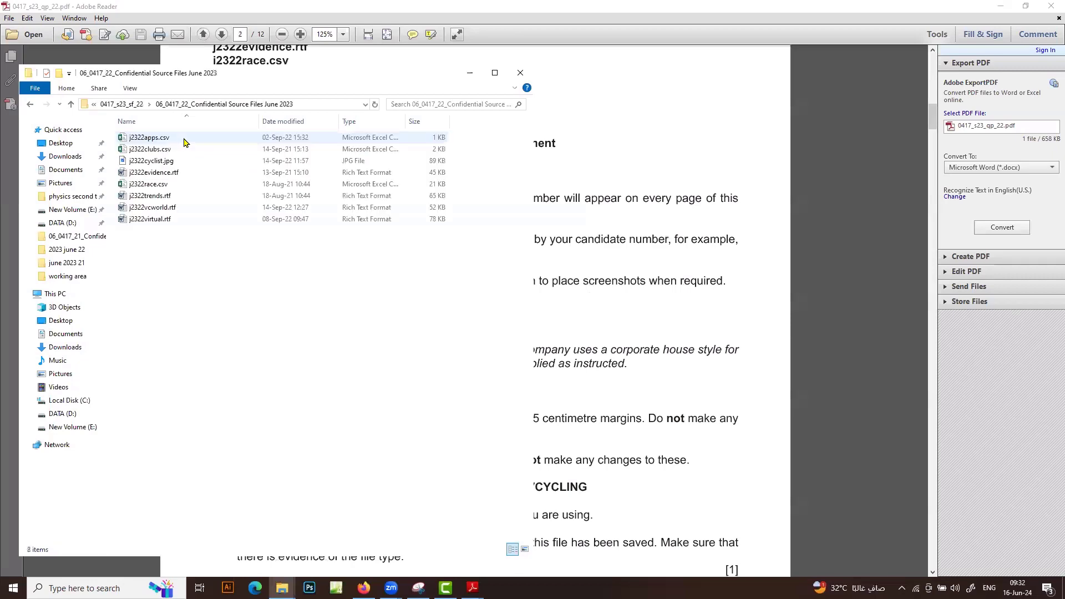
double_click(175, 173)
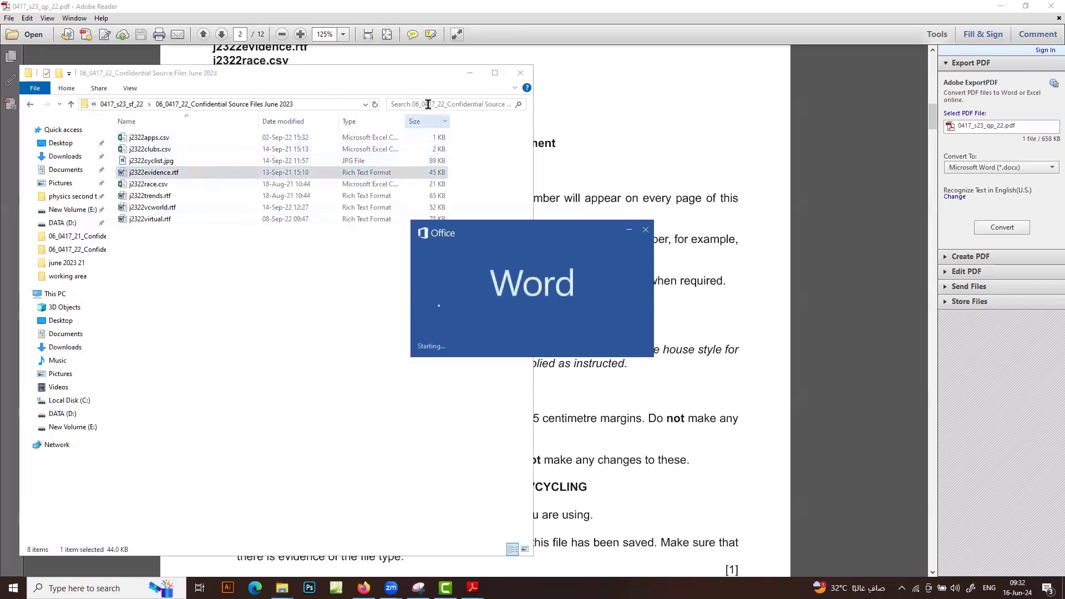
left_click(469, 76)
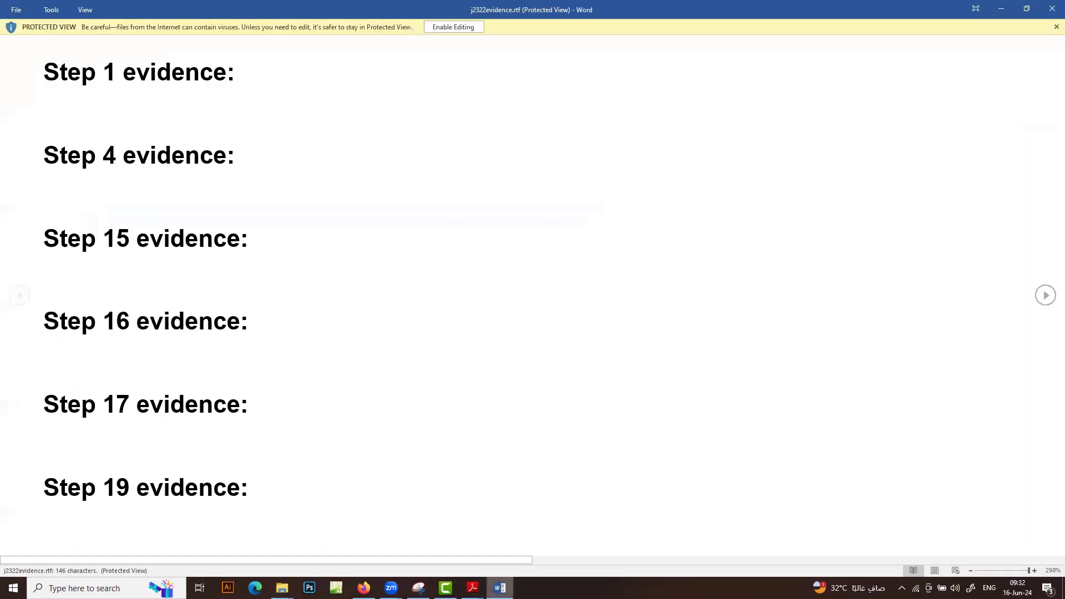
Enable editing, restore Word to a window, and move the exam paper right at 100% zoom
left_click(435, 26)
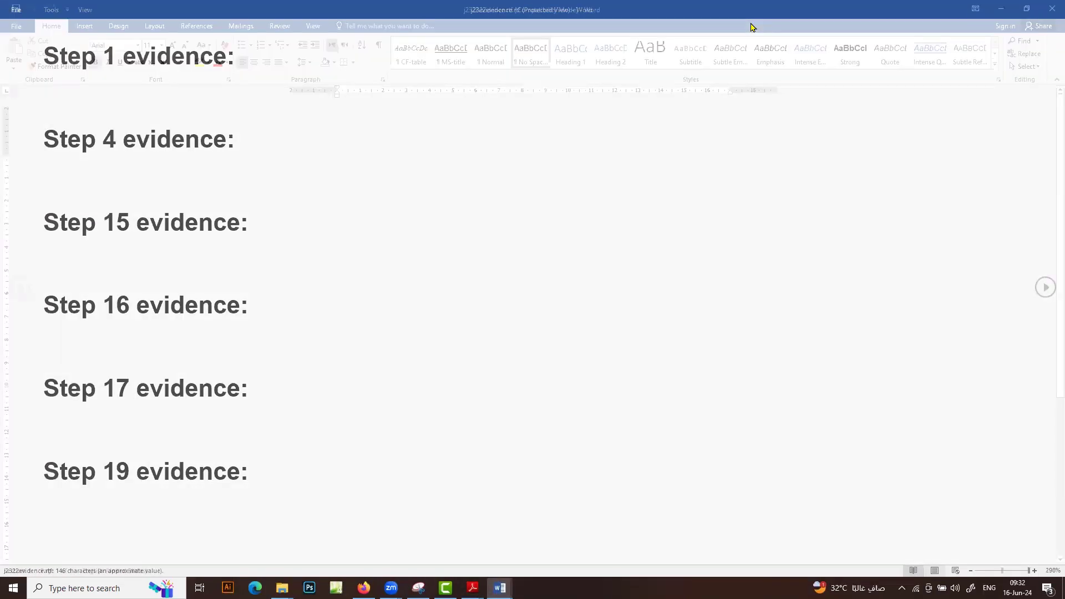
double_click(417, 11)
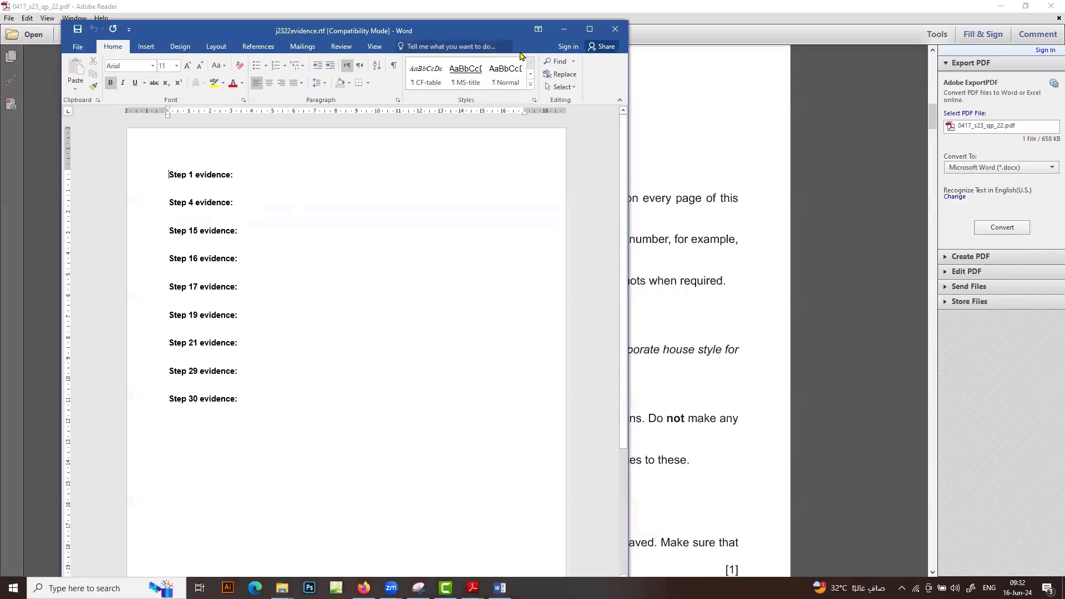
left_click(947, 25)
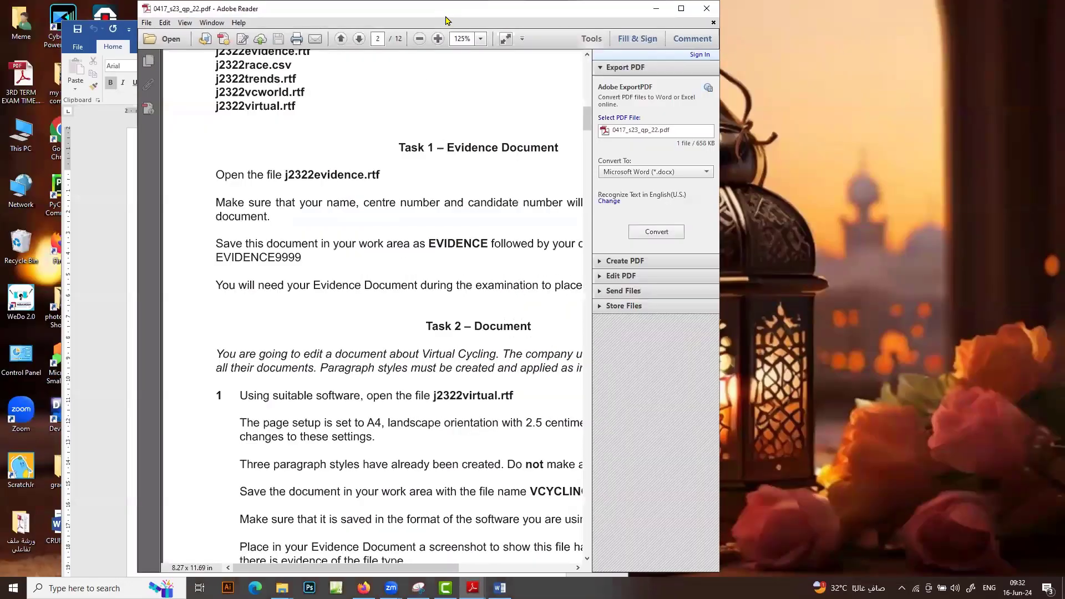
left_click_drag(445, 16, 817, 25)
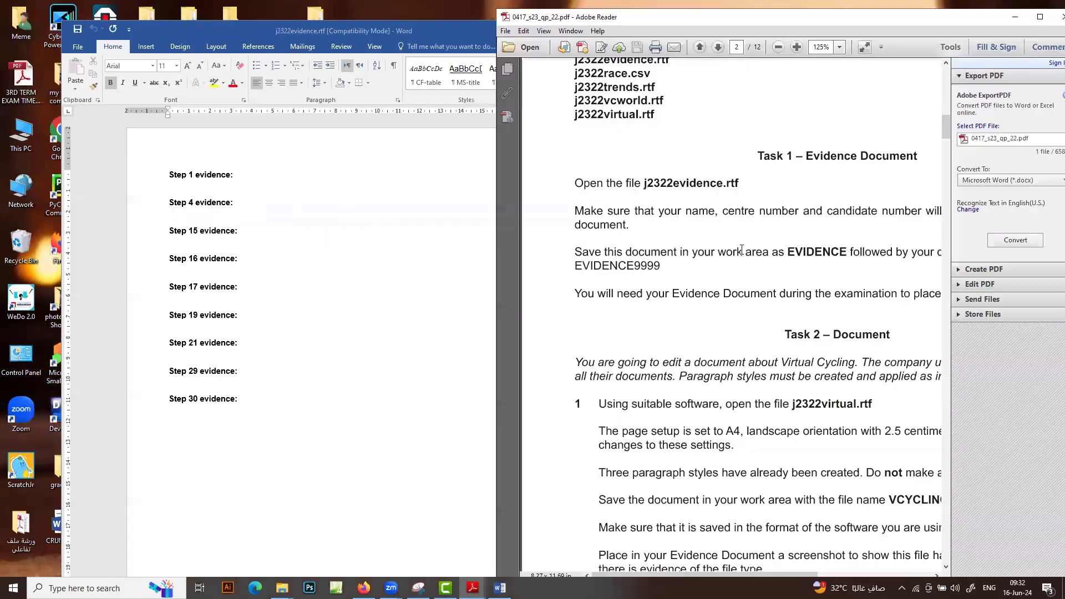
key("ctrl+minus")
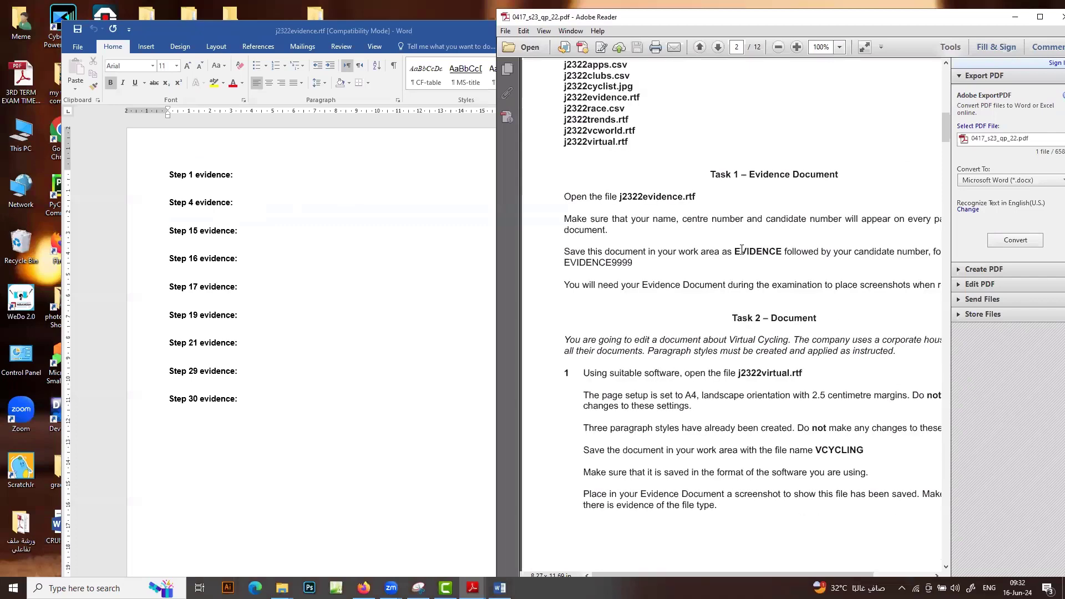
Move Word to the left and narrow it beside the exam paper
left_click_drag(431, 34, 360, 22)
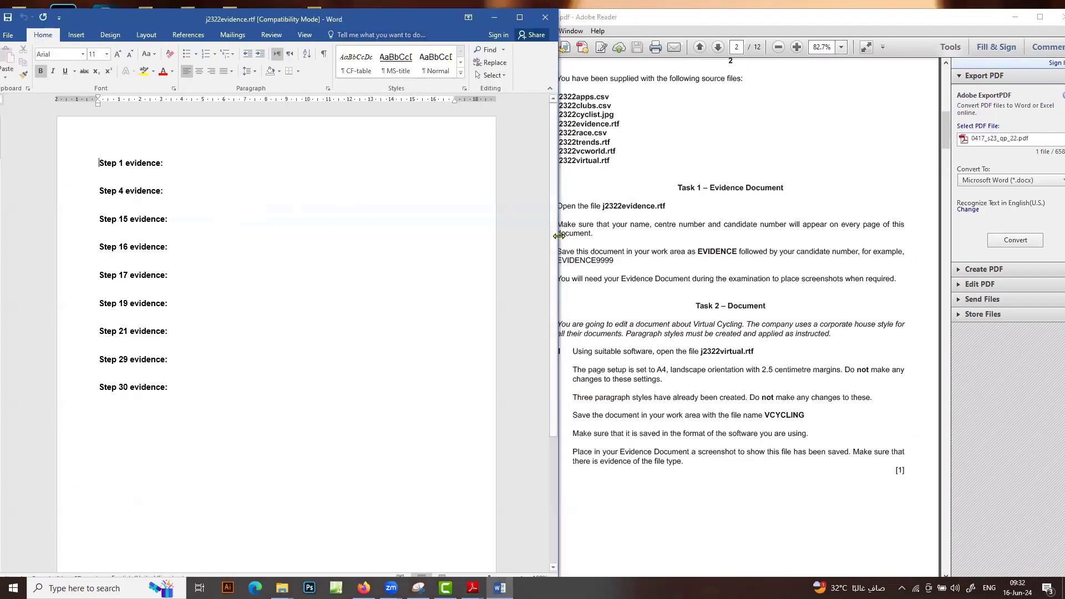
left_click_drag(558, 236, 496, 236)
left_click(662, 257)
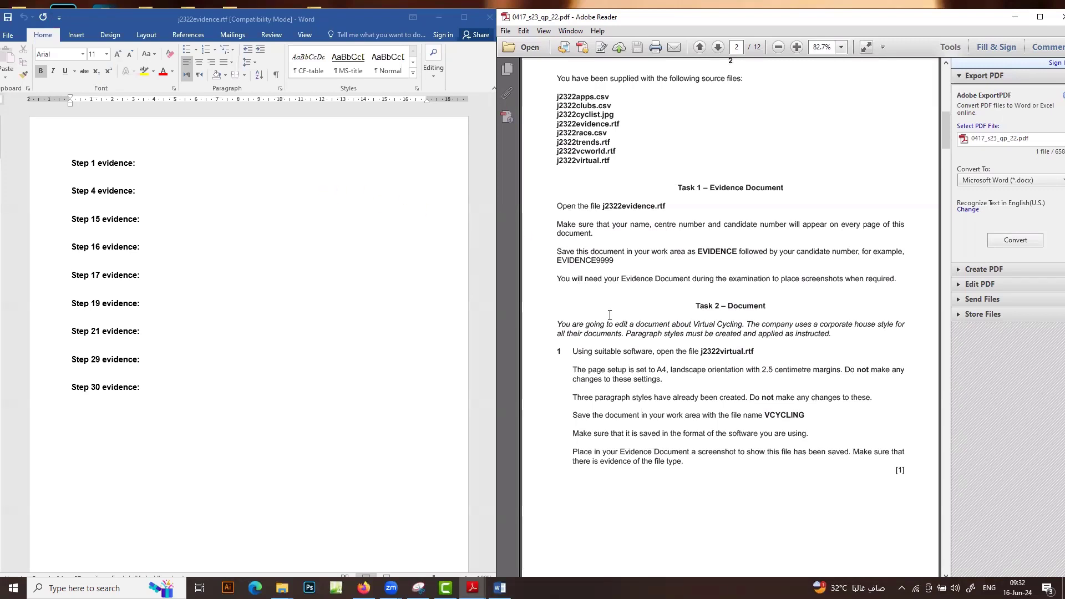
left_click(168, 176)
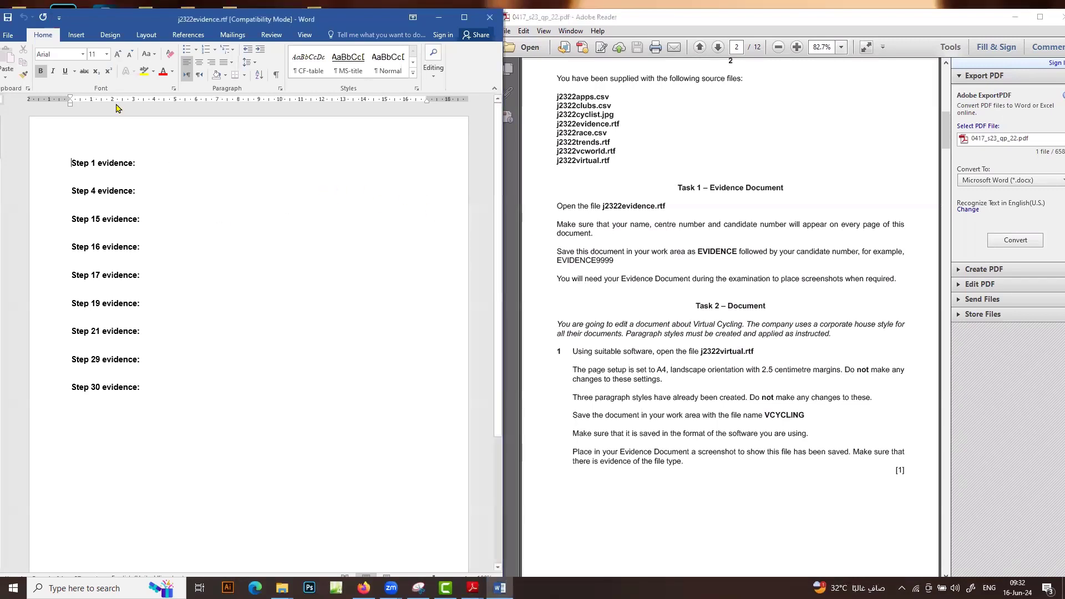
Insert a Blank (Three Columns) header and enter the candidate's name and numbers on the left
left_click(76, 35)
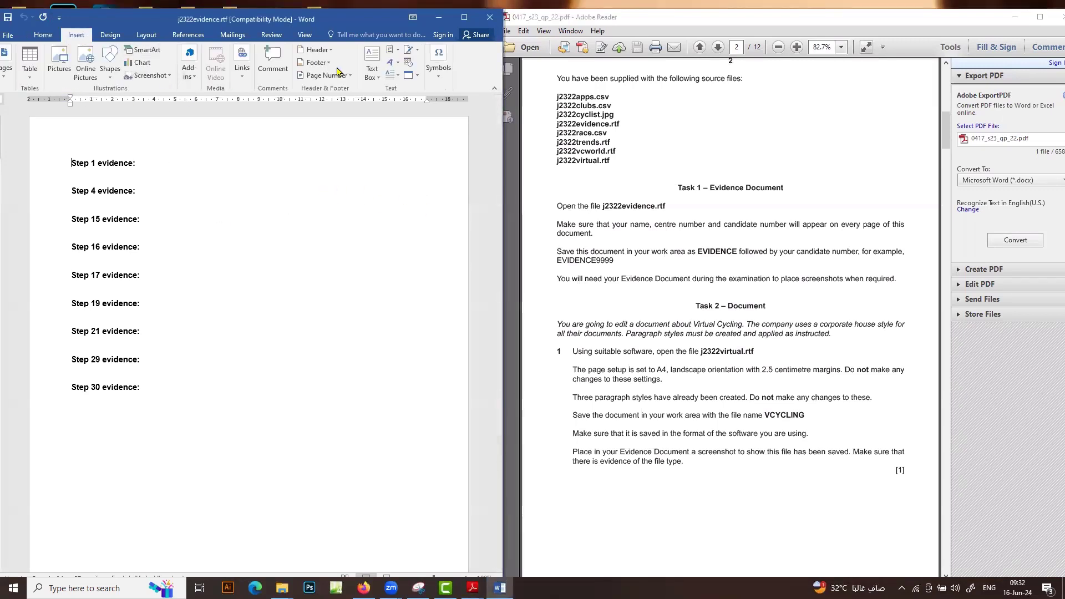
left_click(331, 51)
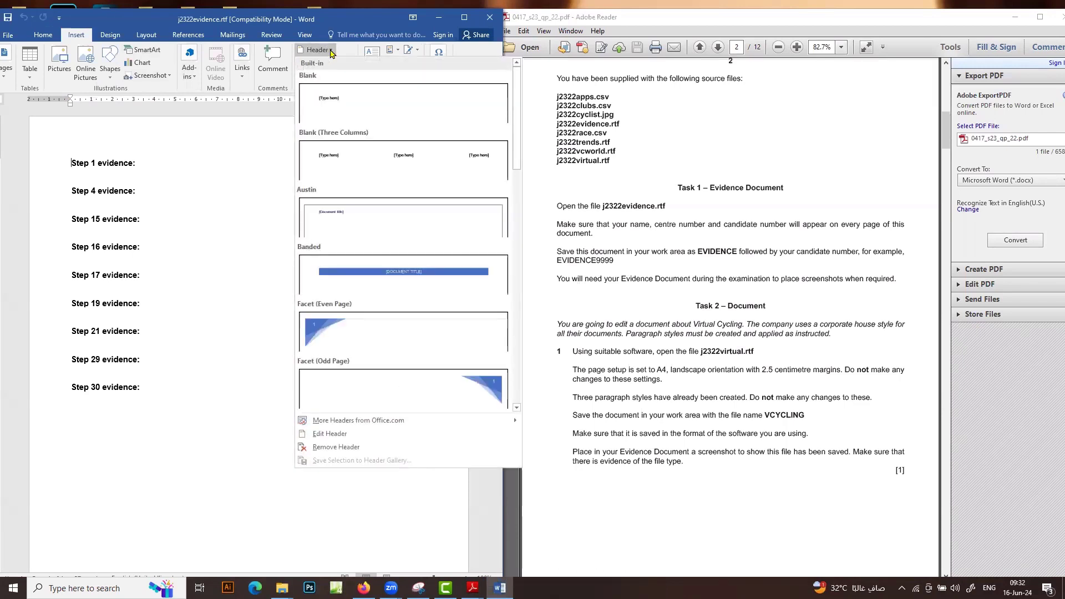
left_click(357, 152)
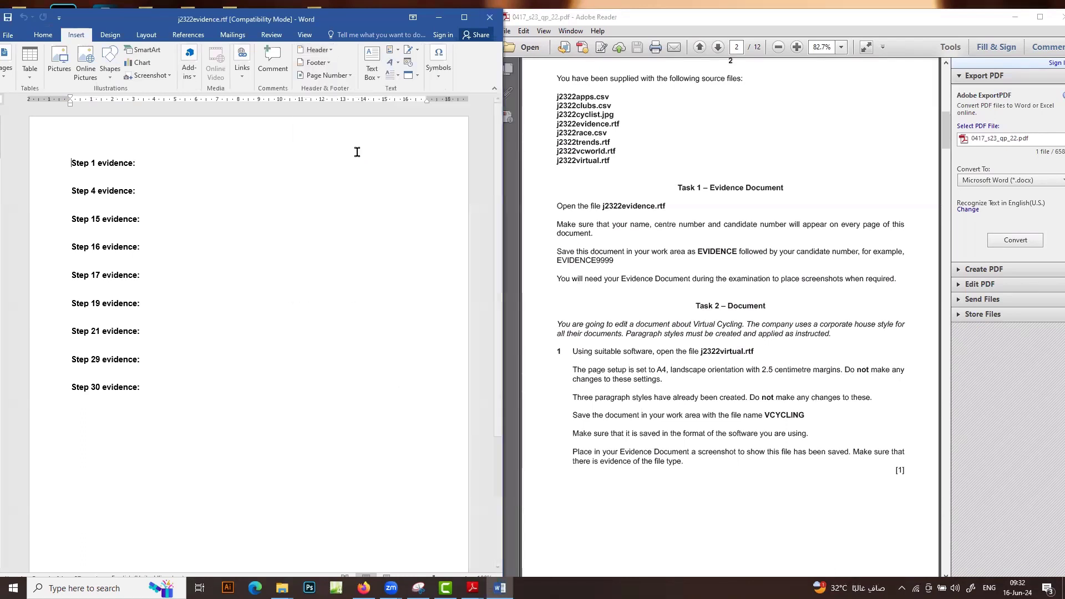
left_click(96, 148)
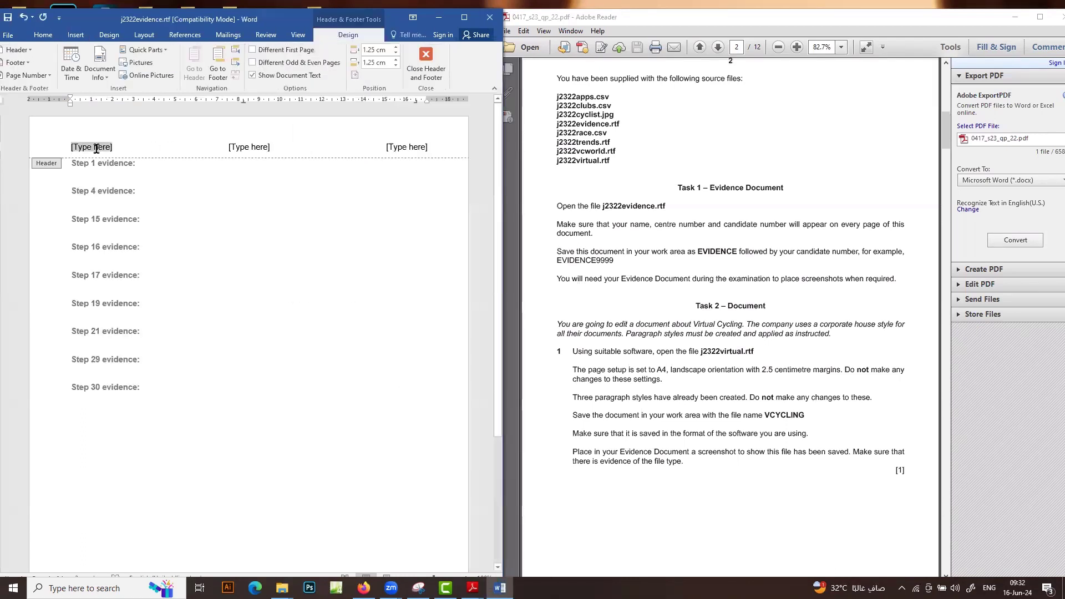
type("Mai")
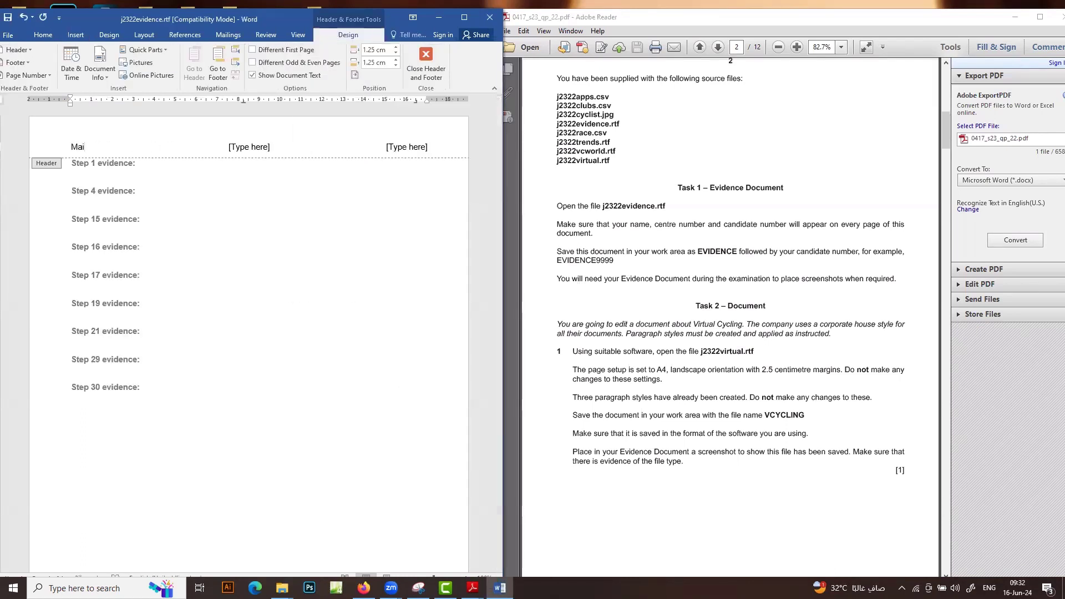
type(" SF123 123")
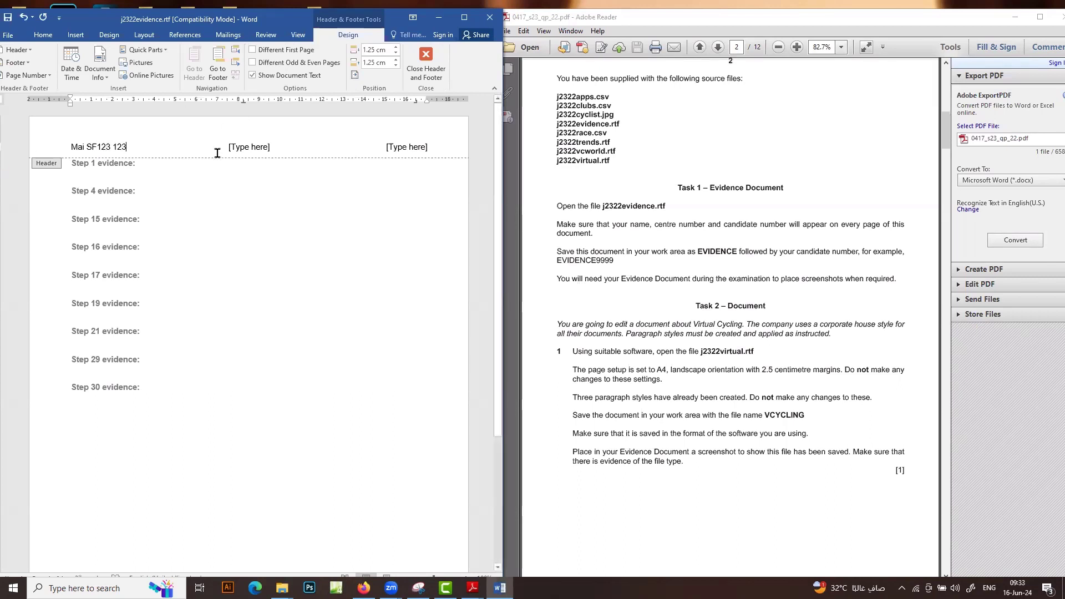
Delete the centre and right header placeholders and close the header
left_click(239, 149)
key("BackSpace")
left_click(409, 150)
key("BackSpace")
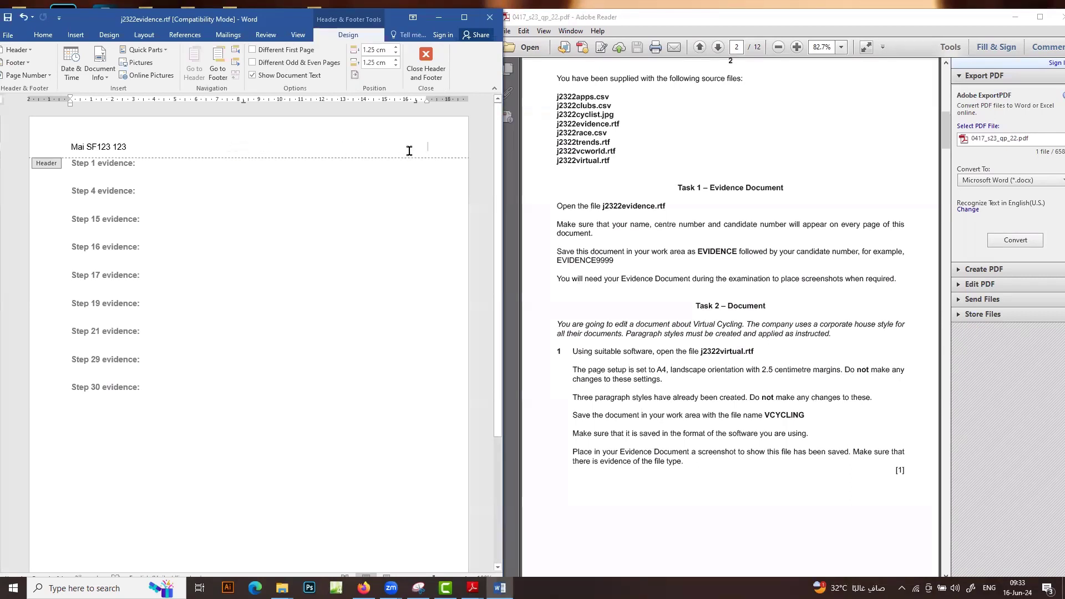
left_click(425, 64)
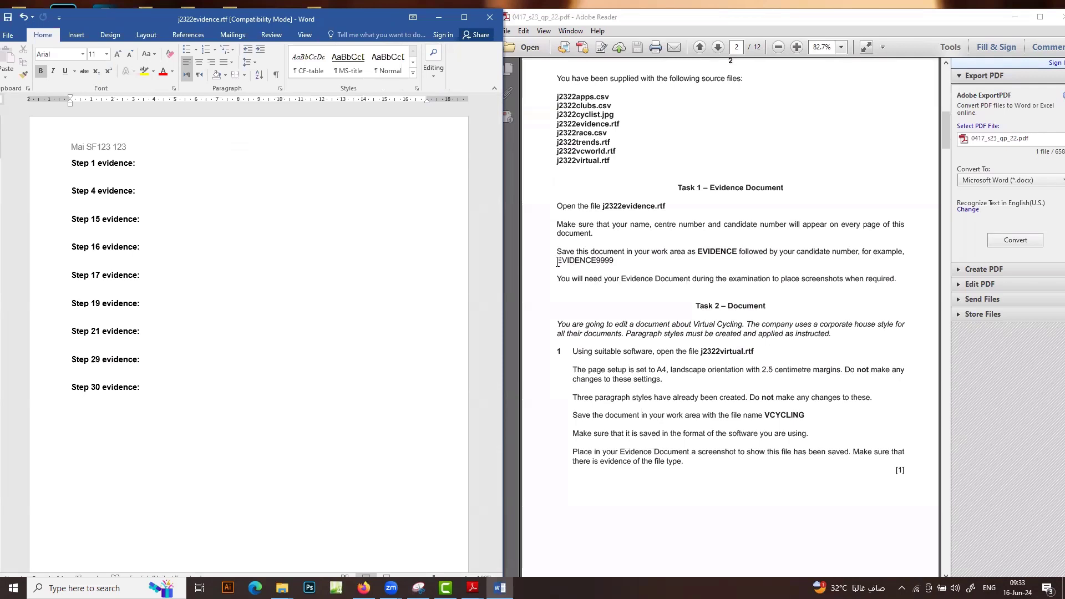
Copy the name EVIDENCE9999 from the paper and browse Save As to the working area folder
left_click_drag(557, 261, 613, 262)
right_click(599, 263)
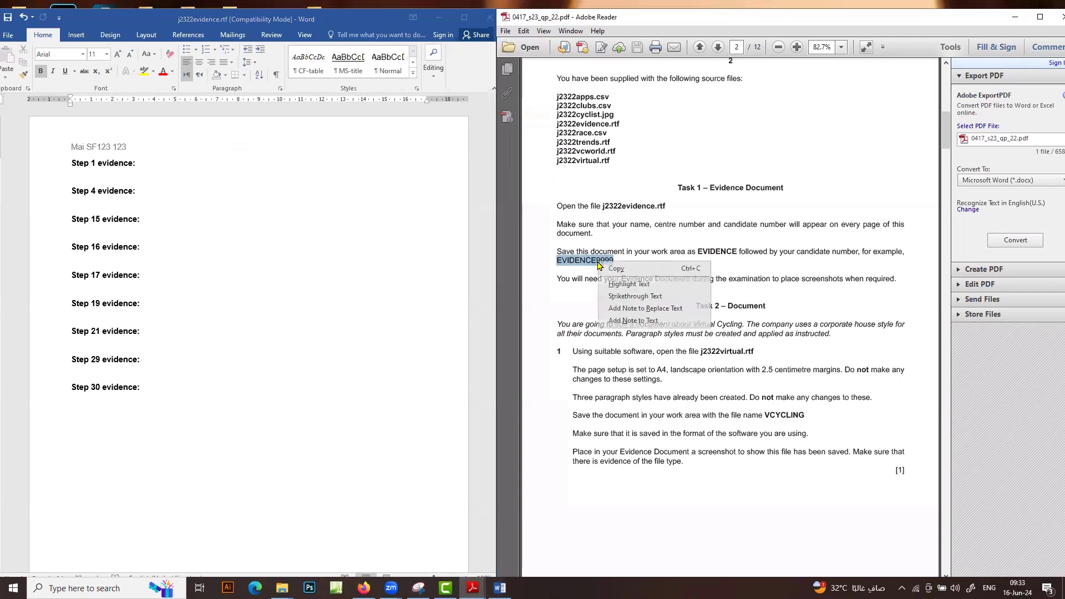
left_click(611, 269)
left_click(14, 38)
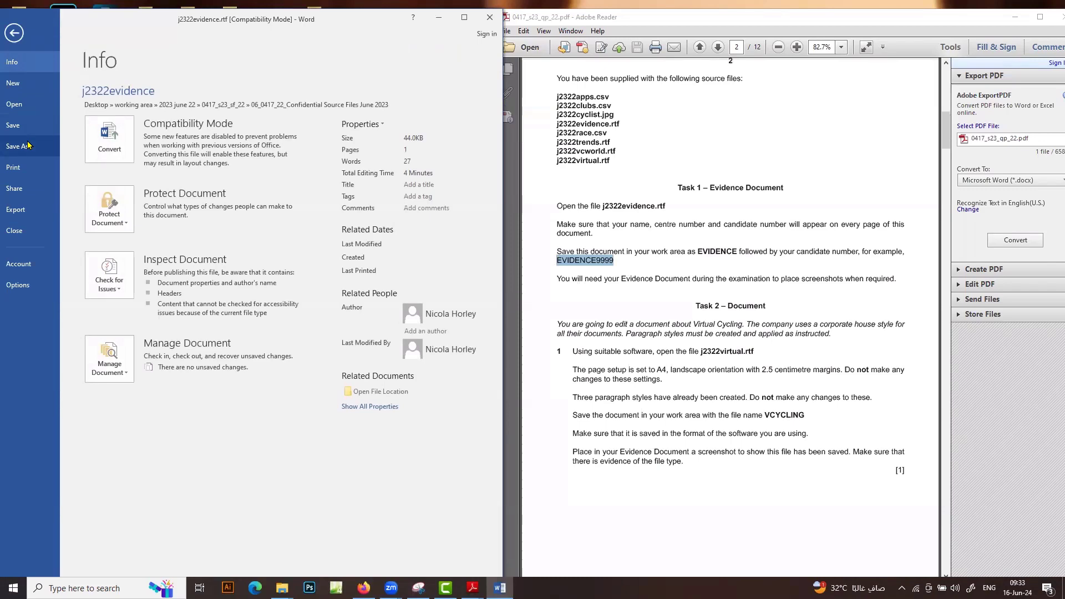
left_click(28, 145)
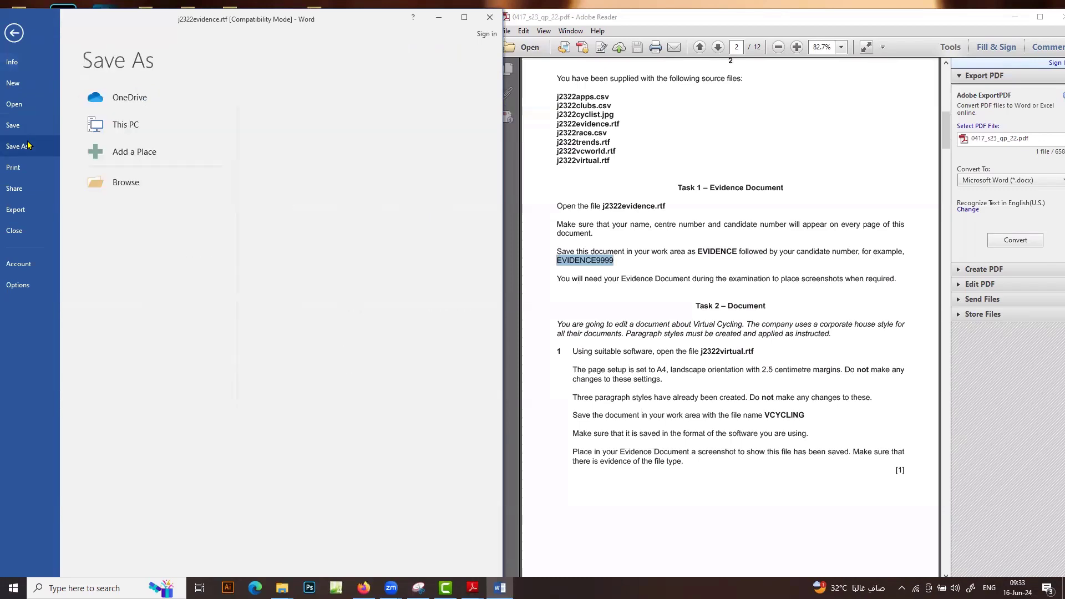
left_click(227, 194)
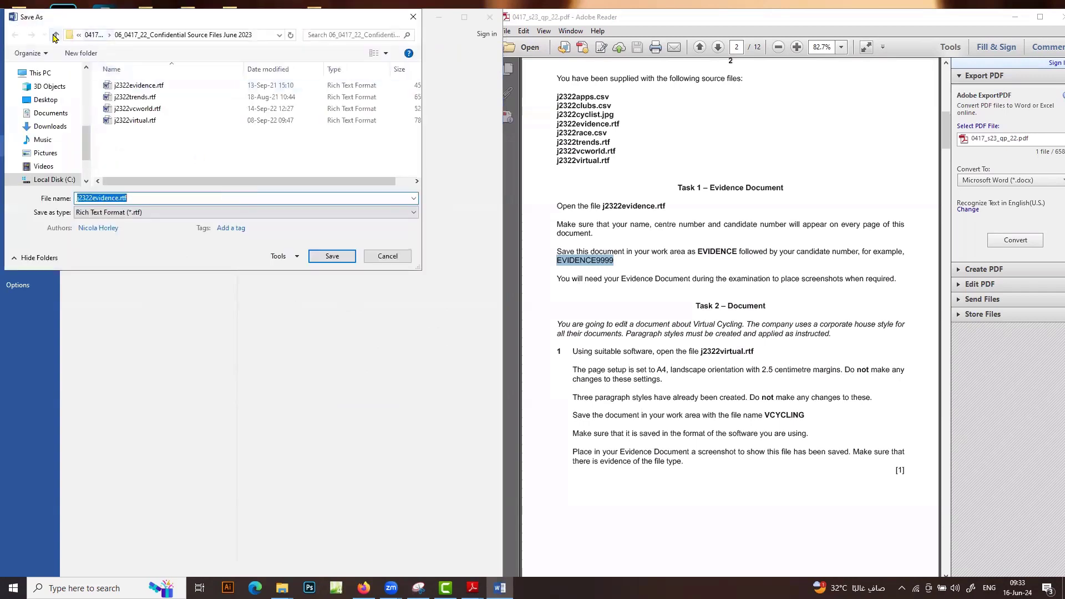
left_click(55, 35)
left_click(55, 36)
left_click(55, 35)
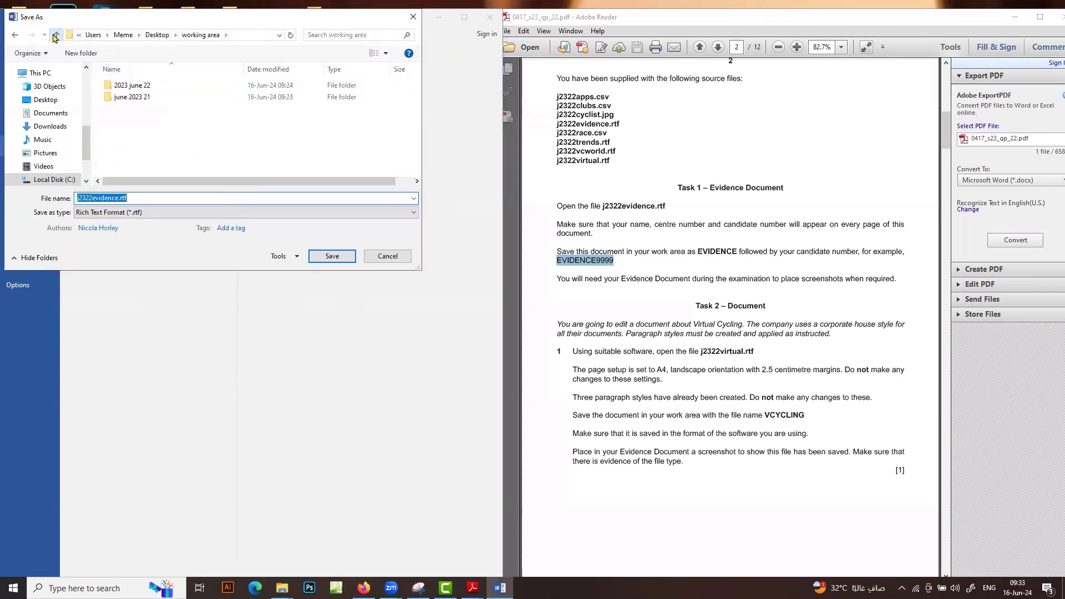
left_click(55, 35)
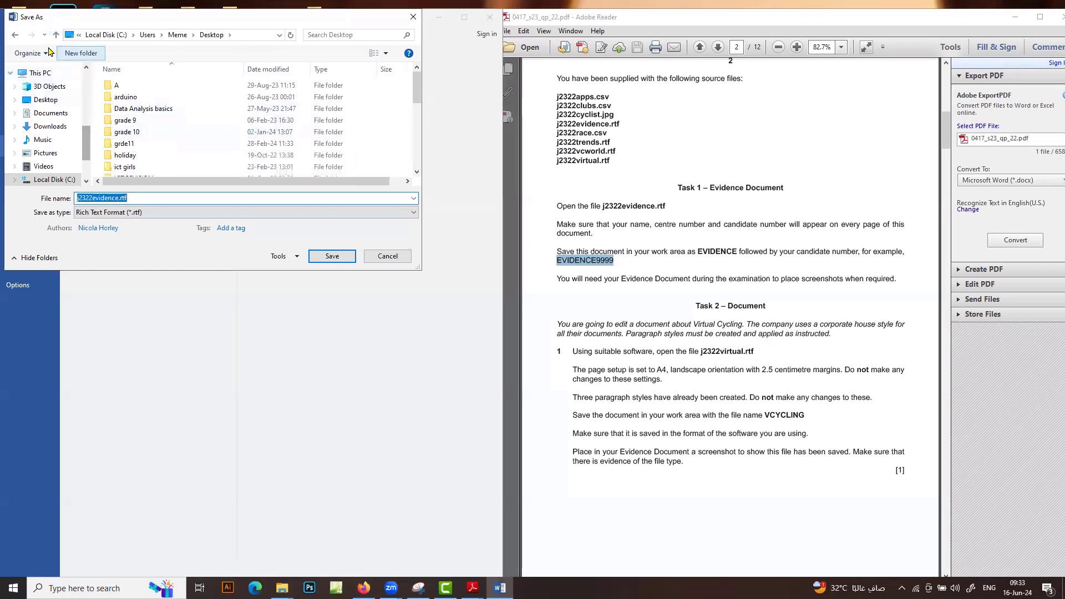
left_click(18, 37)
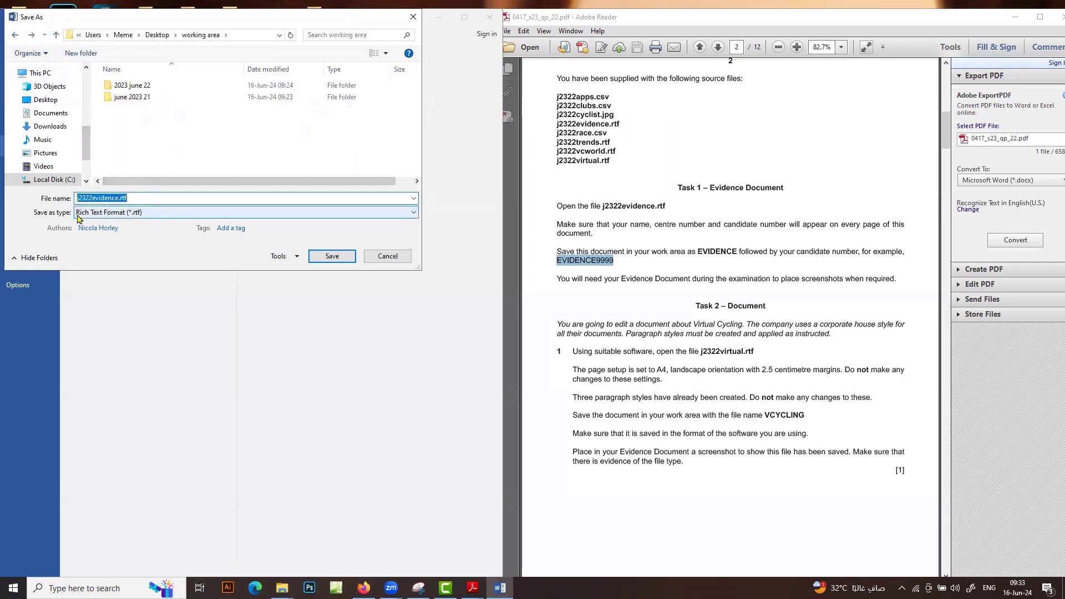
Save as Word Document (*.docx) named EVIDENCE9999, accept the upgrade, and maximize the exam paper
left_click(145, 212)
left_click(133, 224)
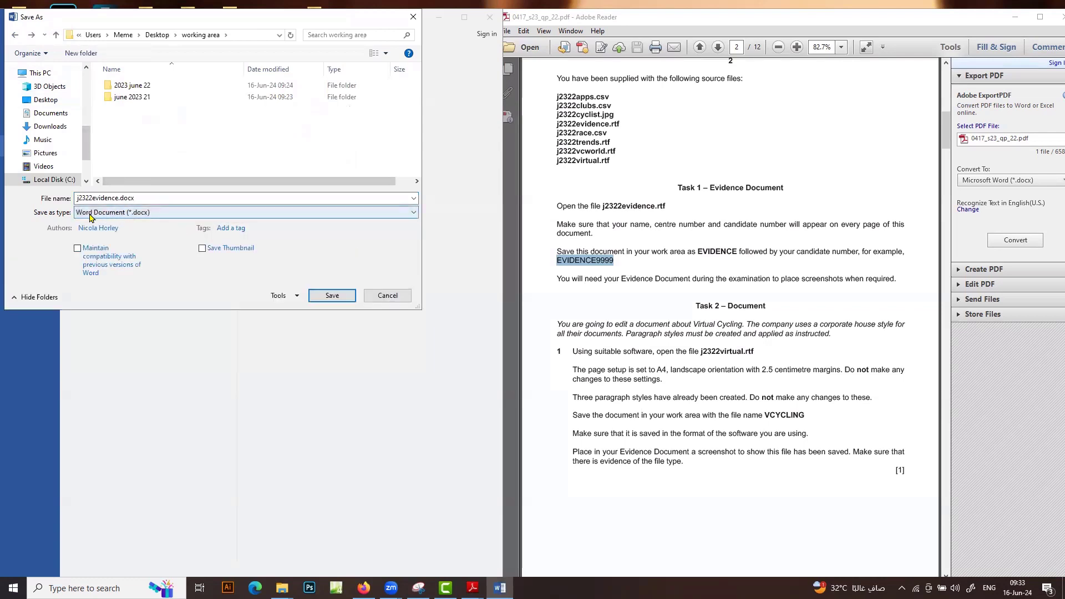
double_click(142, 198)
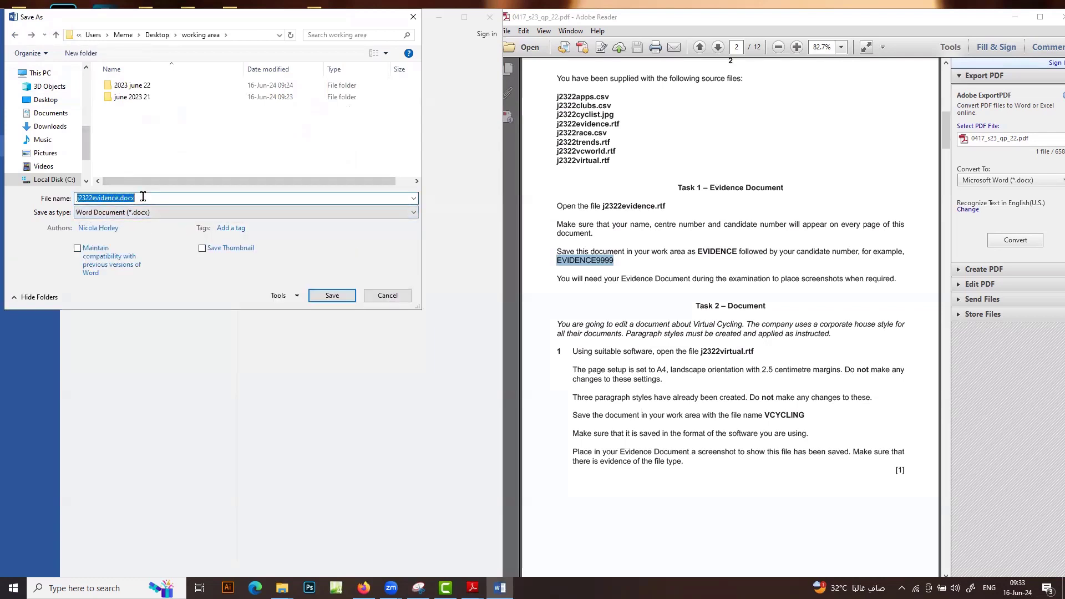
key("ctrl+v")
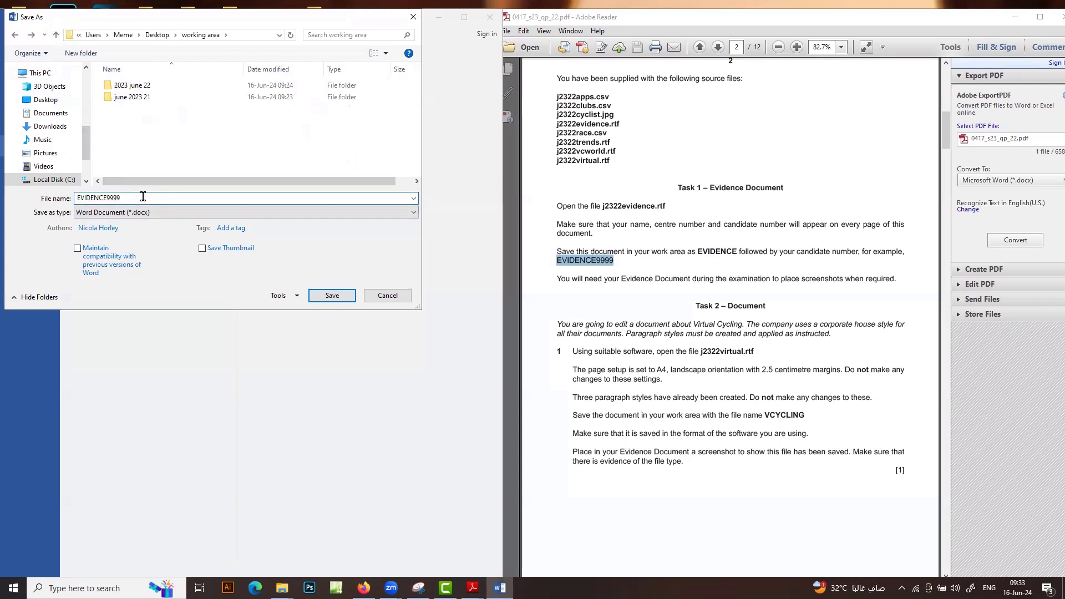
left_click(328, 295)
left_click(291, 327)
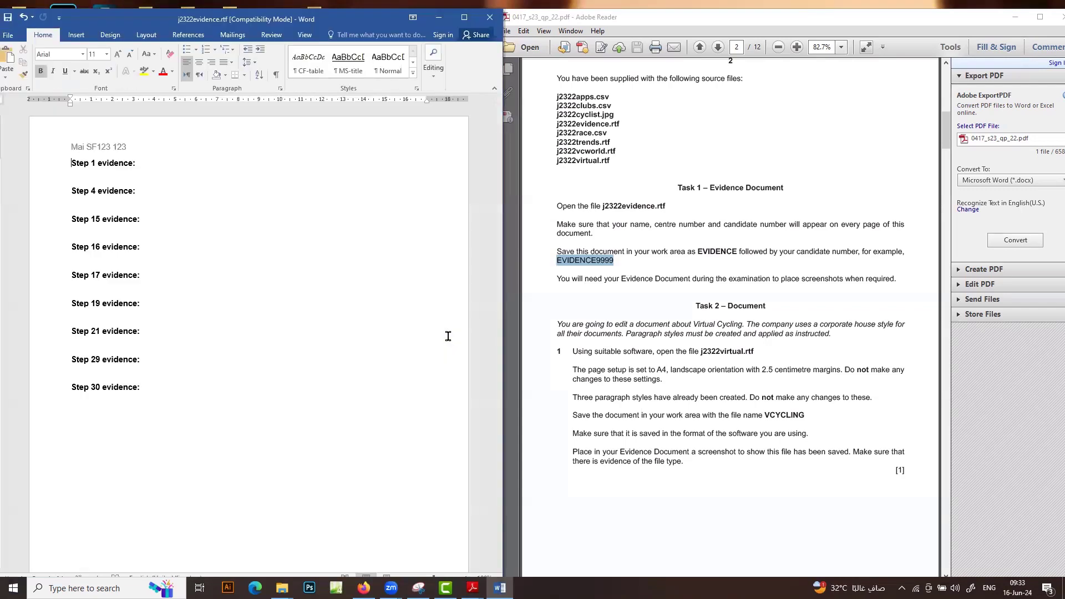
left_click(440, 17)
left_click(1036, 20)
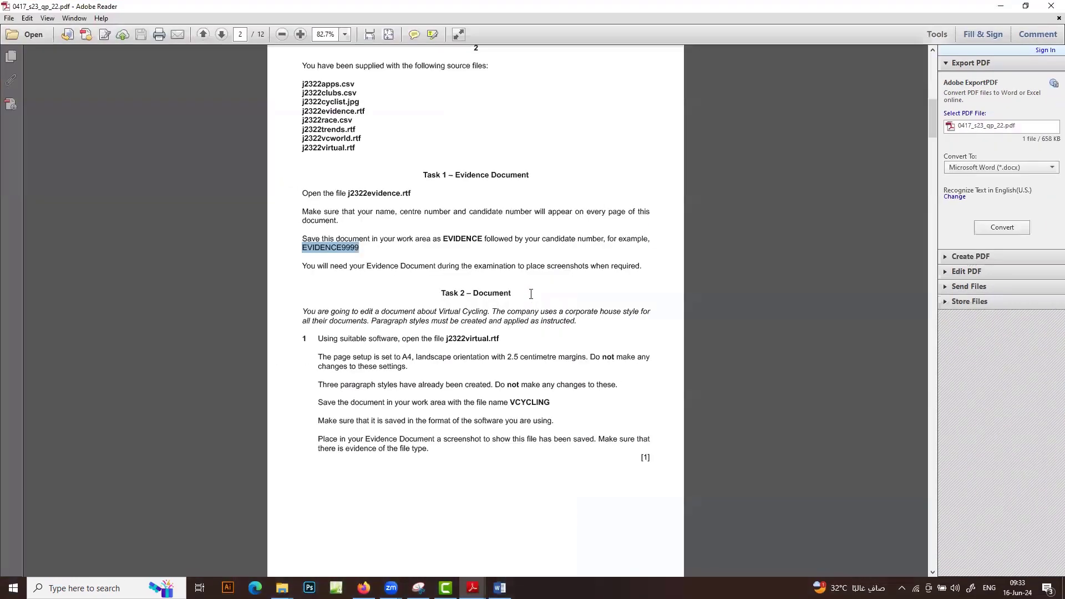
Scroll the paper to Task 2 and bring the Confidential Source Files folder window forward
scroll(538, 276, "down", 3)
scroll(540, 273, "up", 1)
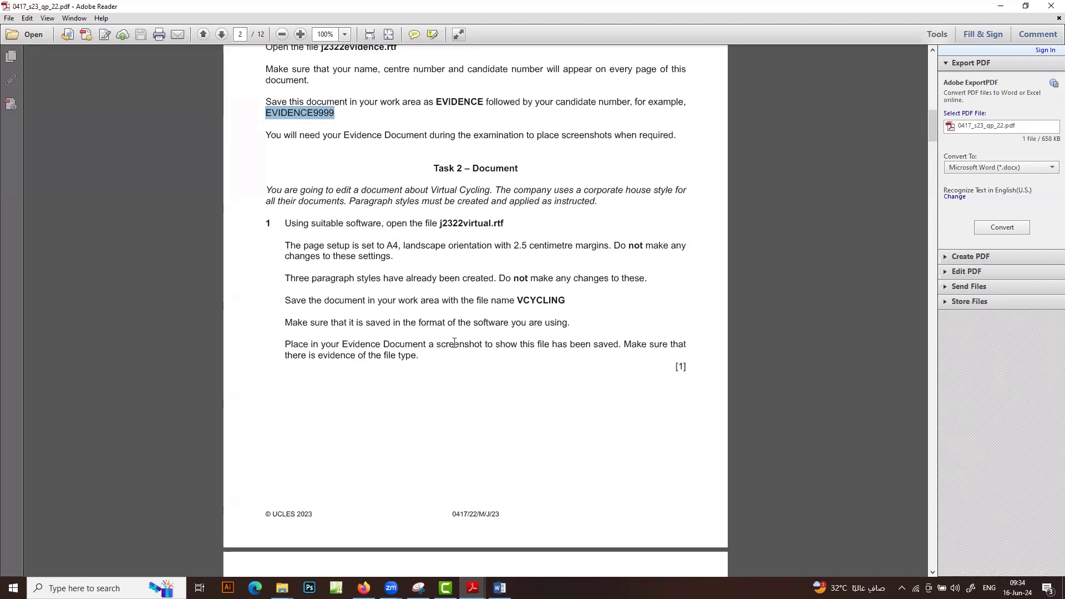
left_click(281, 588)
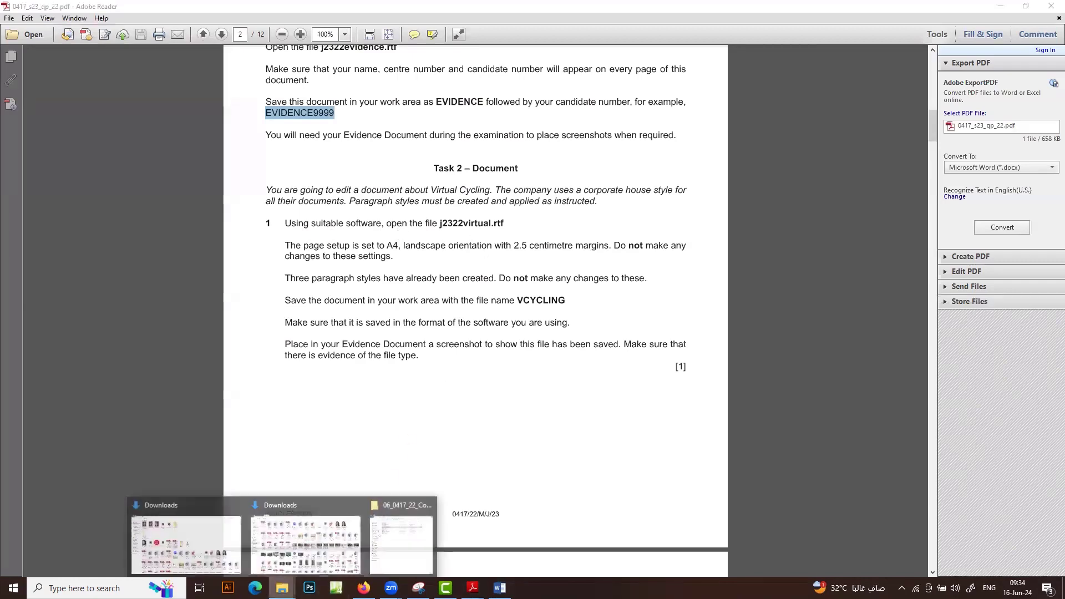
left_click(412, 542)
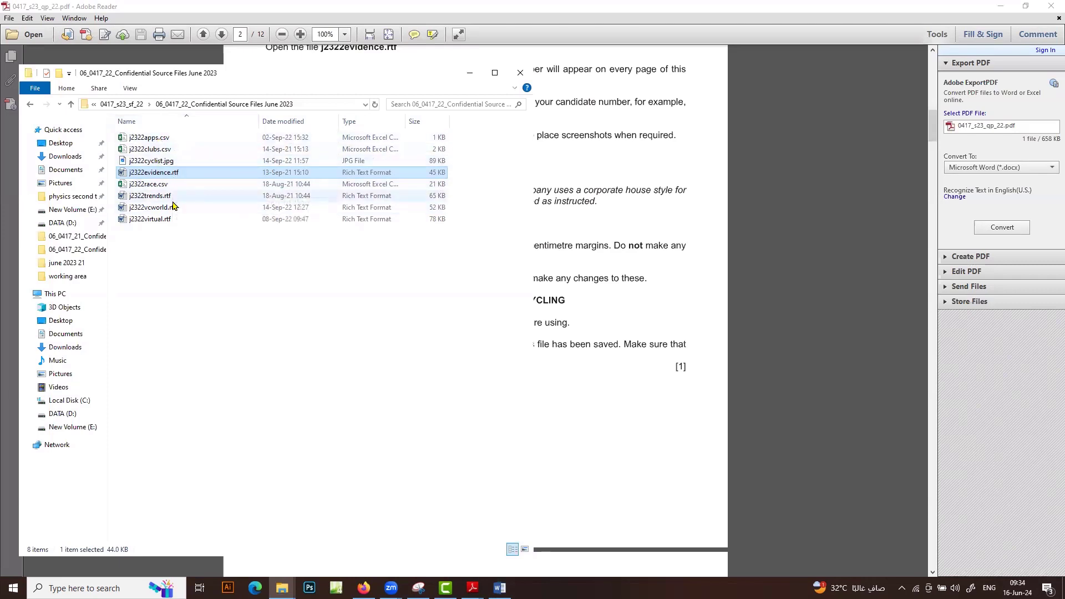
Open j2322virtual.rtf in Word, minimize Explorer, and snap the paper to the right half at fit width
double_click(160, 221)
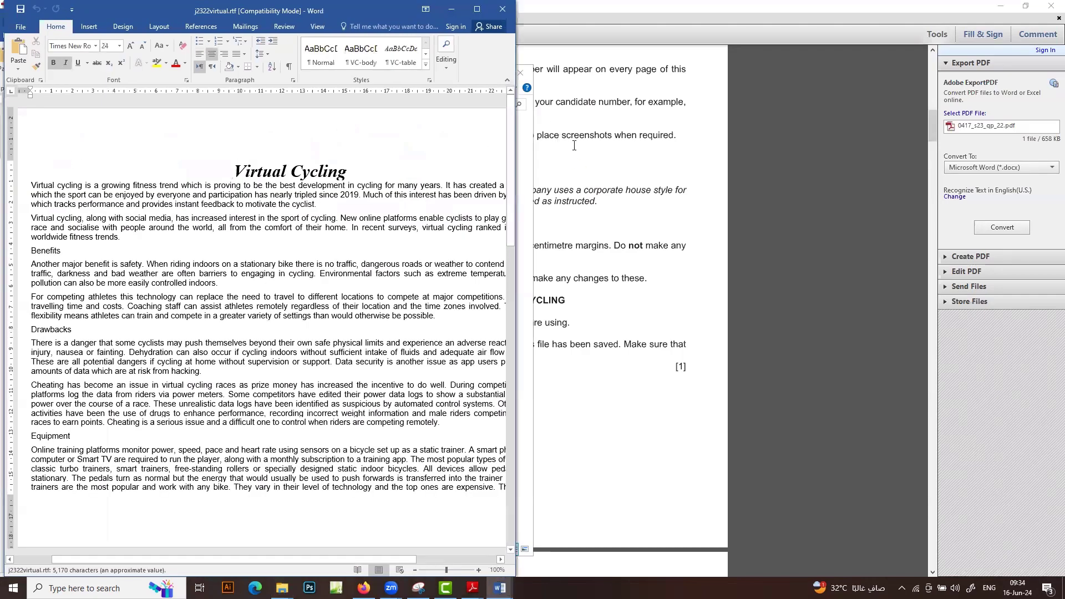
left_click(525, 161)
left_click(469, 73)
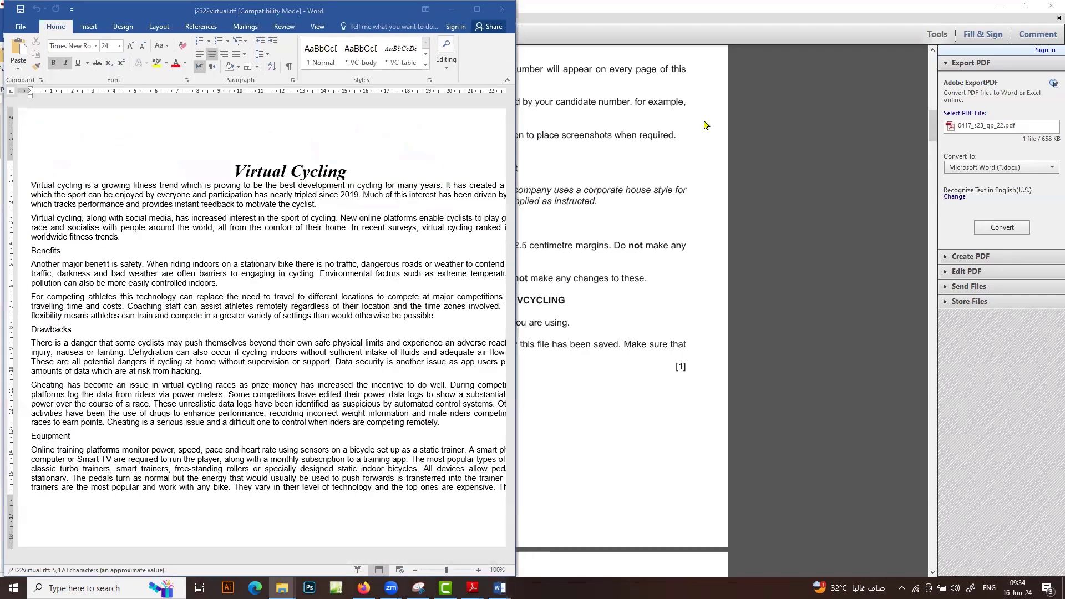
left_click(882, 23)
key("super+Right")
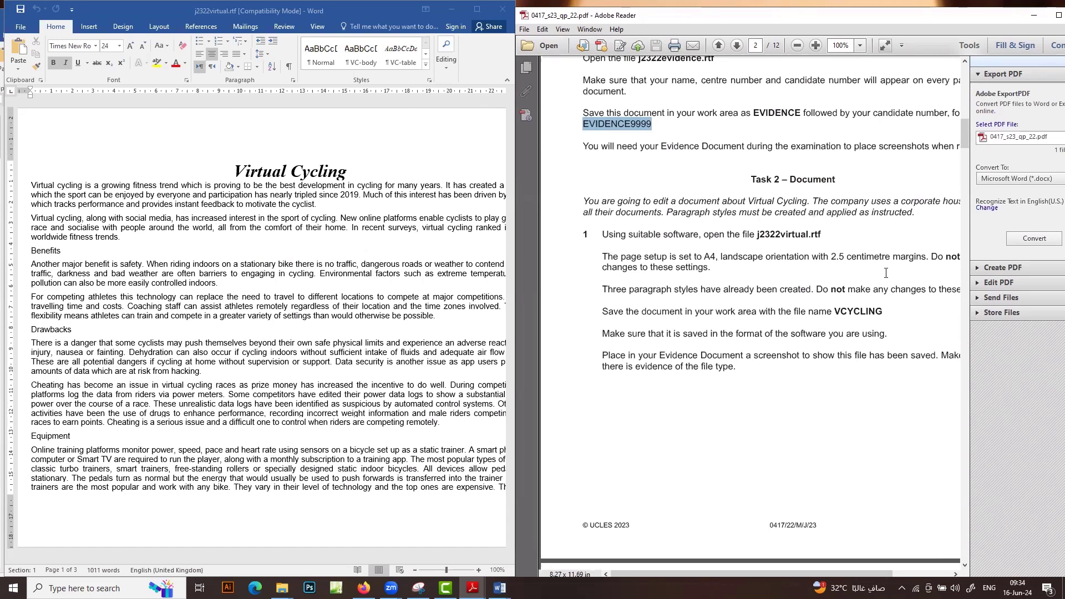
key("ctrl+2")
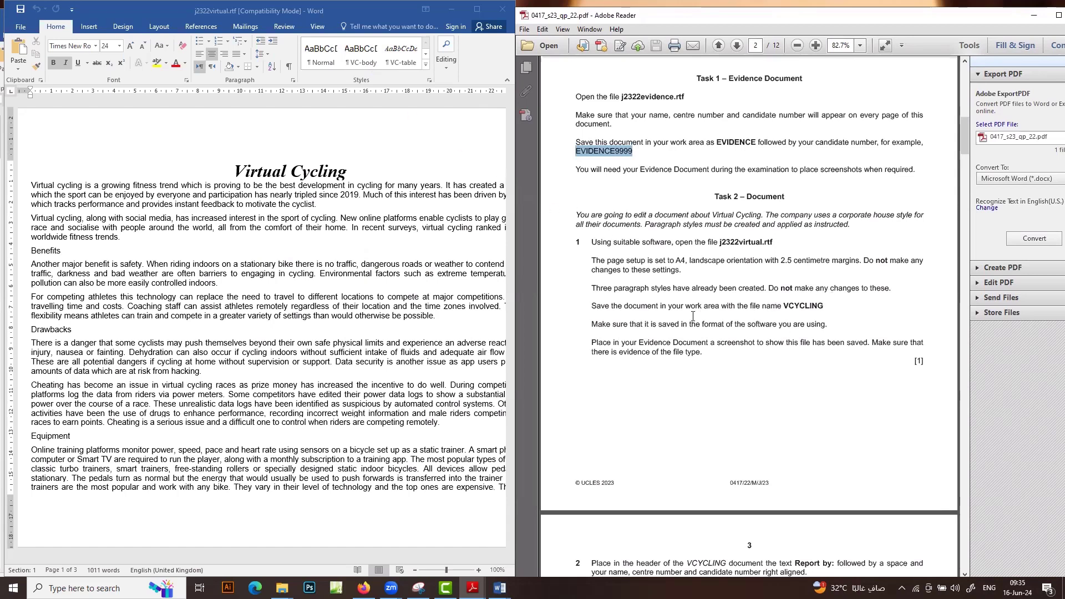
Find the name VCYCLING in the paper and browse Save As to the working area folder
double_click(810, 308)
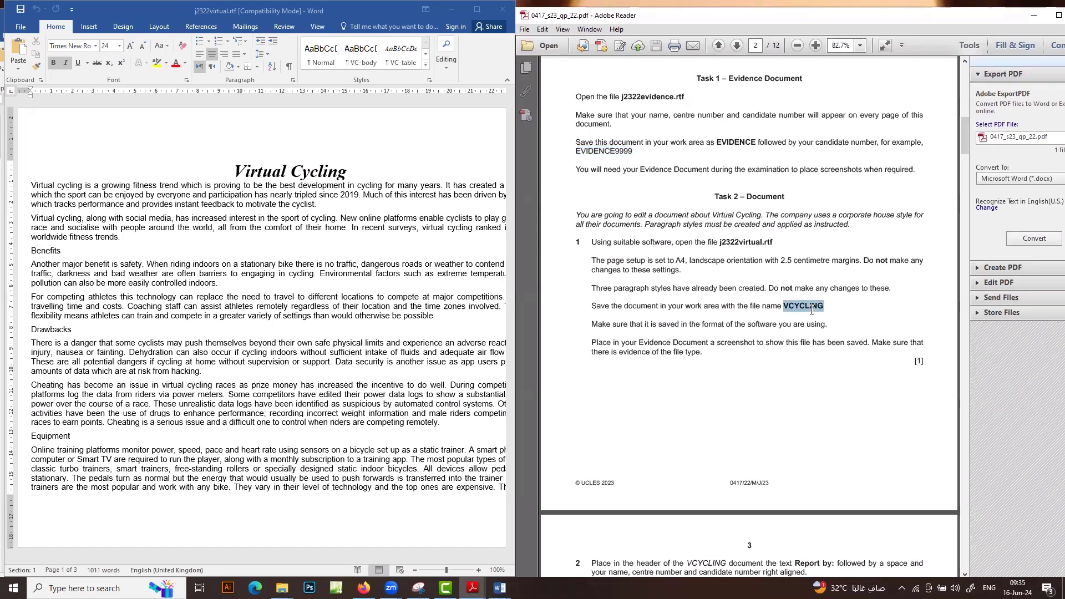
left_click(25, 28)
left_click(35, 140)
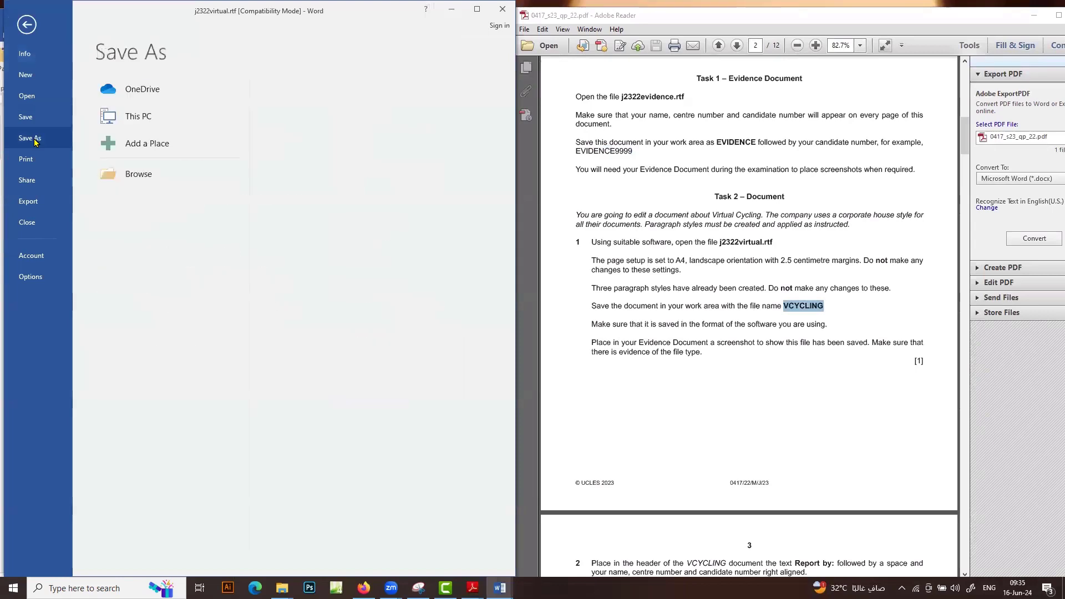
left_click(156, 176)
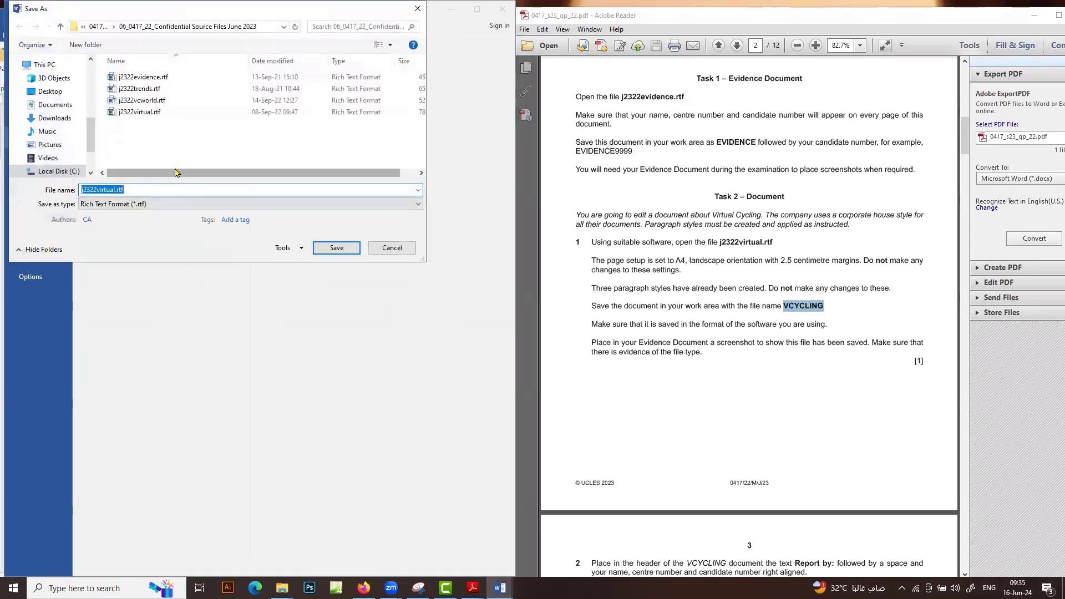
left_click(61, 26)
left_click(61, 26)
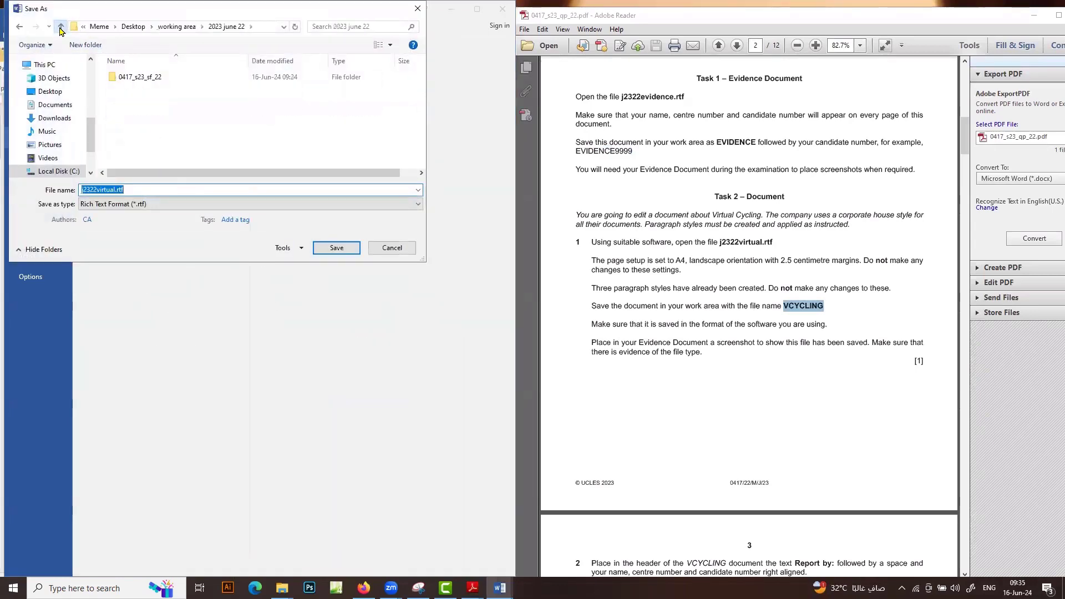
left_click(61, 26)
left_click(61, 27)
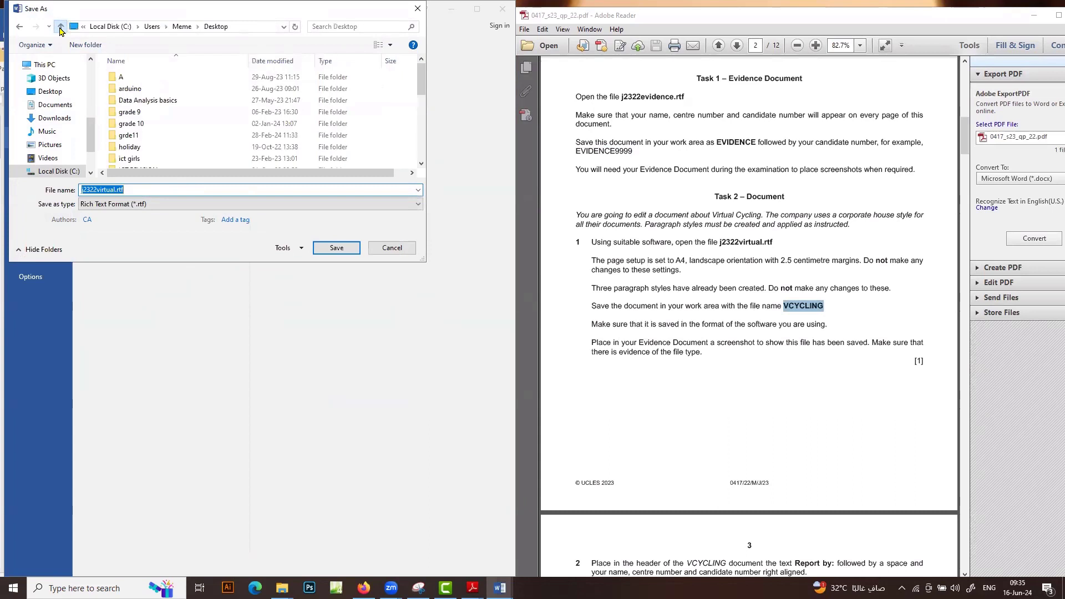
left_click(19, 27)
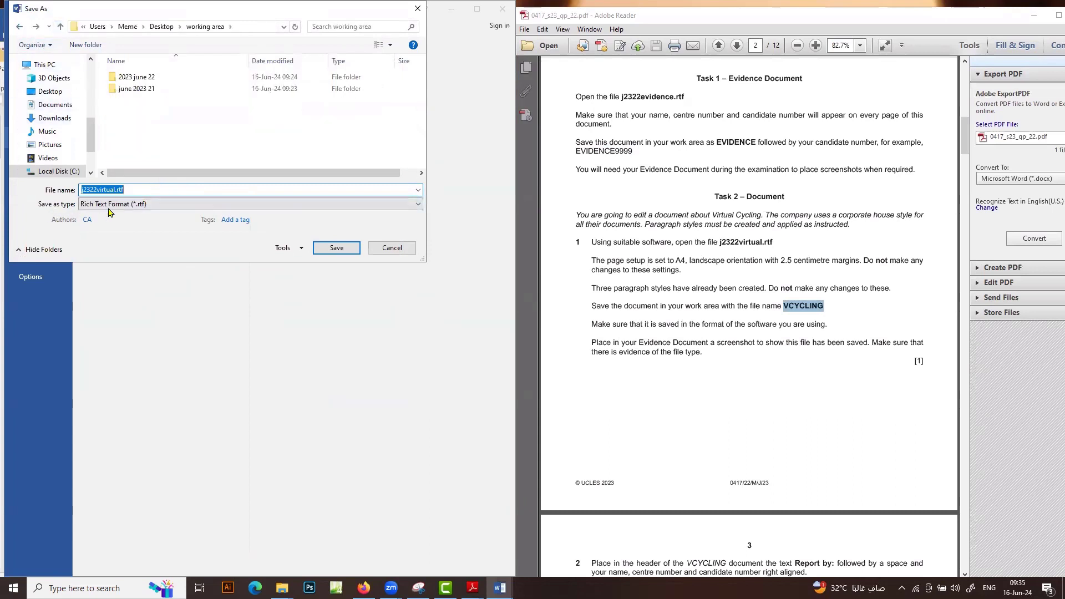
Save as Word Document (*.docx) named VCYCLING and accept the format upgrade
left_click(136, 204)
left_click(141, 214)
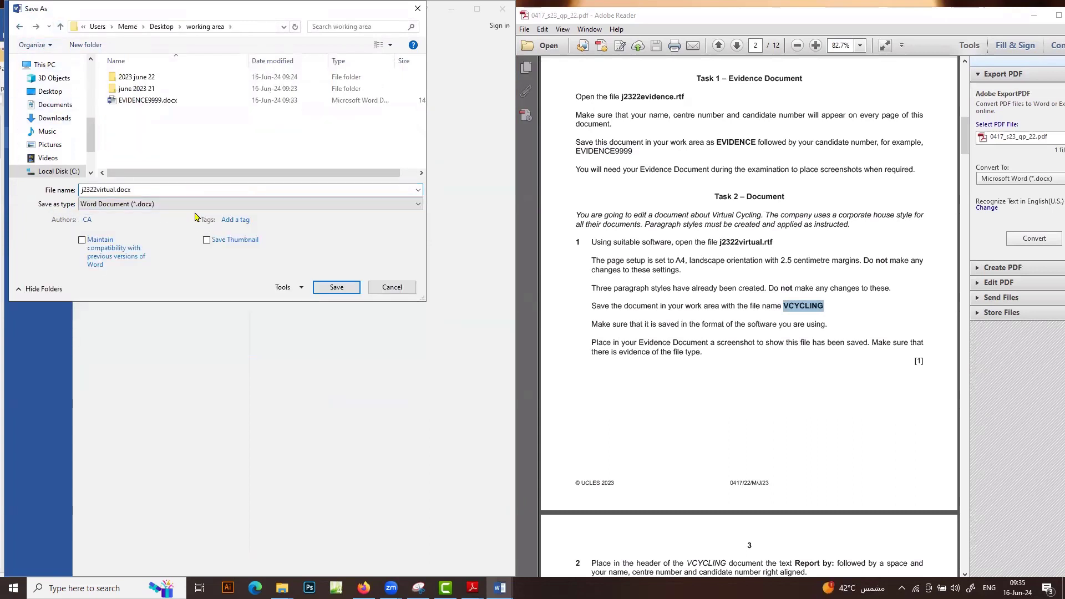
double_click(166, 189)
type("VCYCLING")
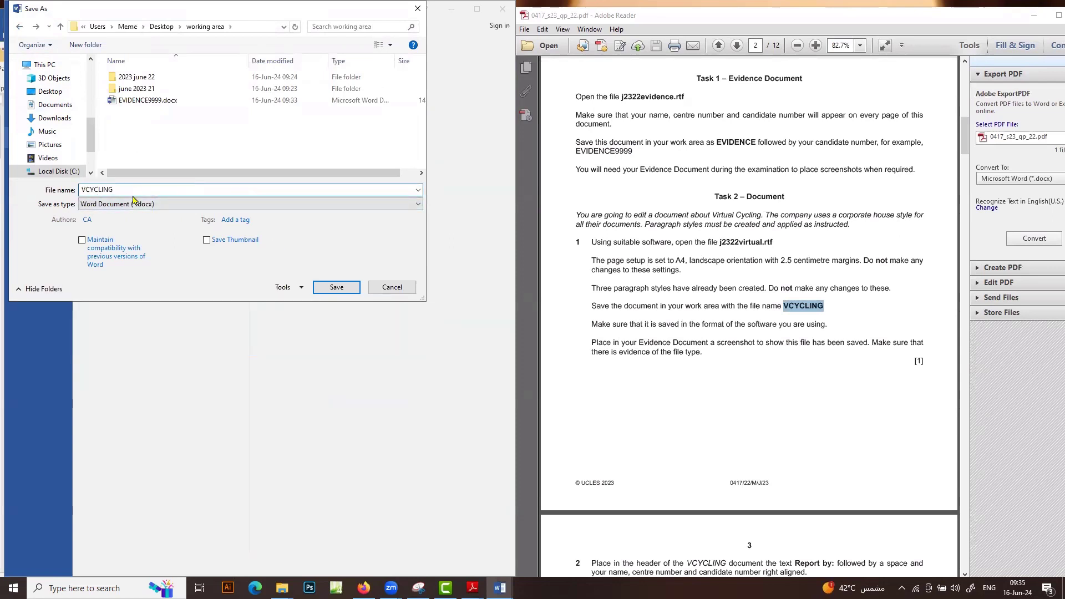
left_click(347, 289)
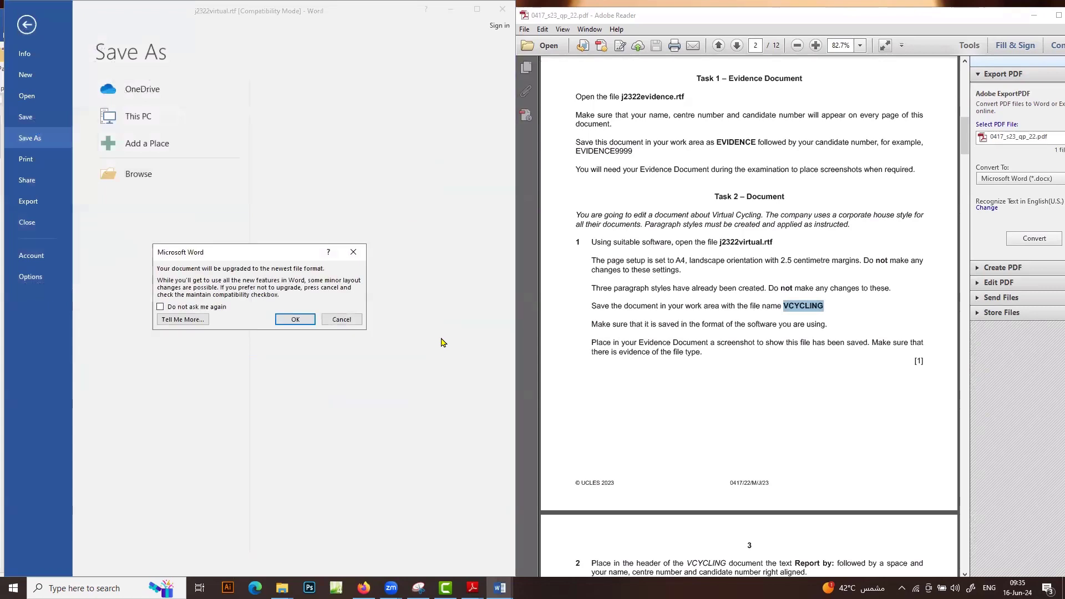
left_click(303, 320)
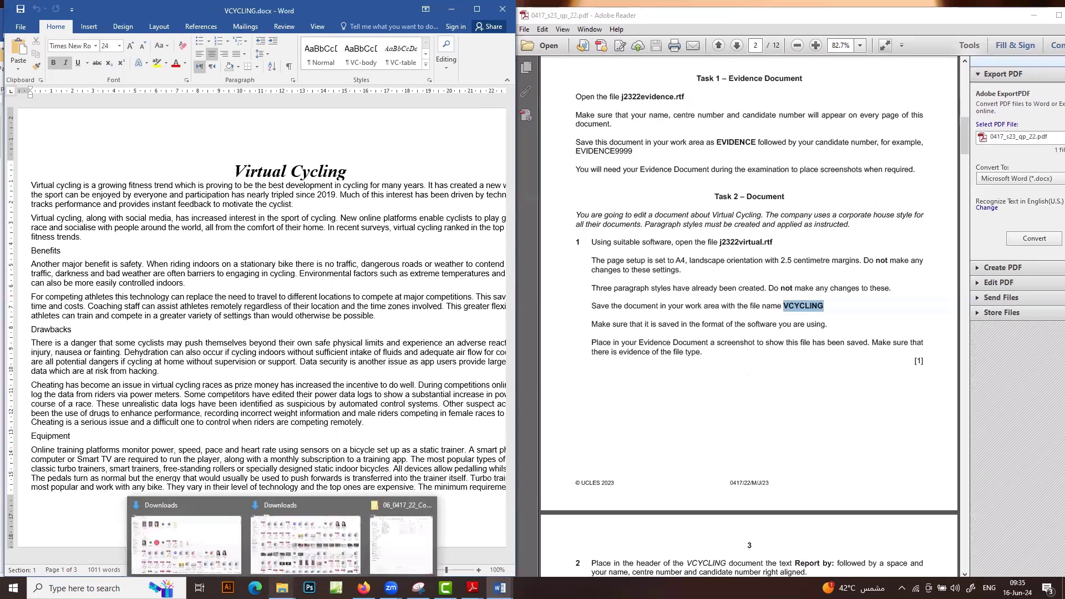
left_click(282, 587)
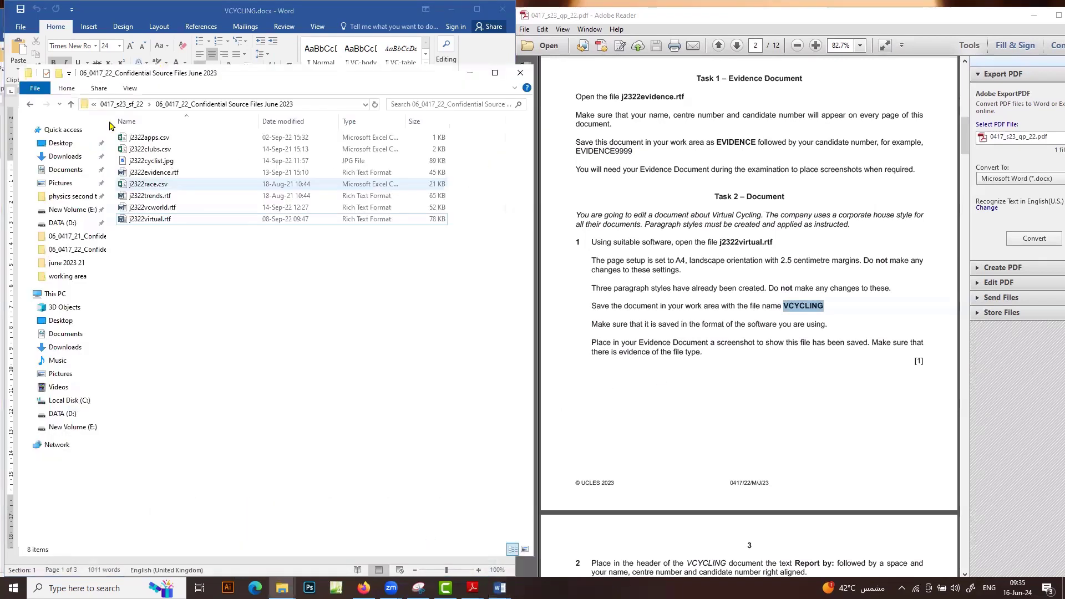
Navigate Explorer up to the working area folder, maximize it, and clear the file selection
left_click(71, 105)
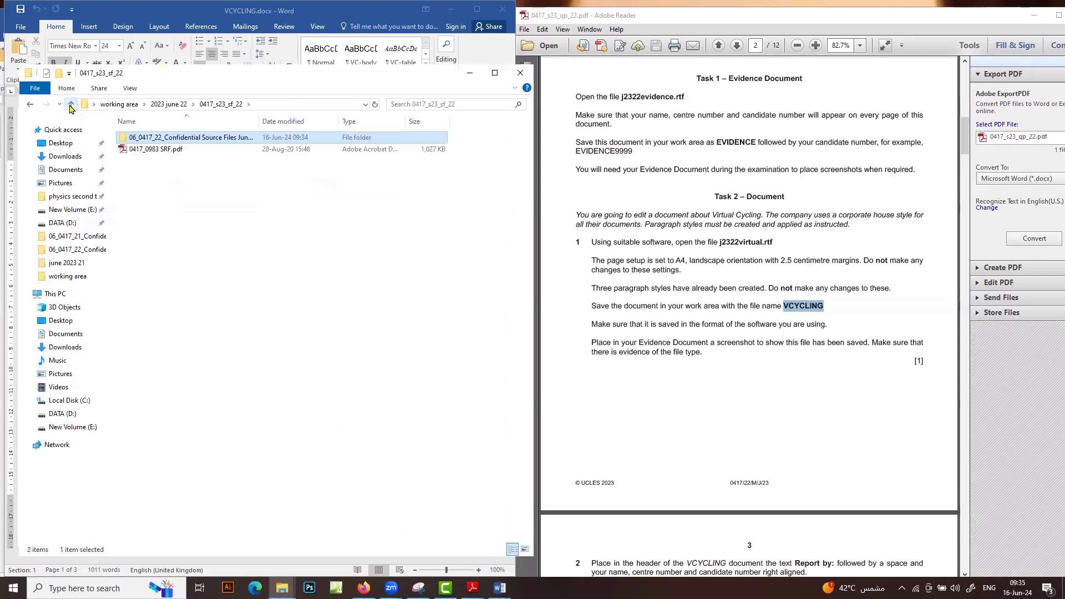
left_click(71, 106)
left_click(71, 105)
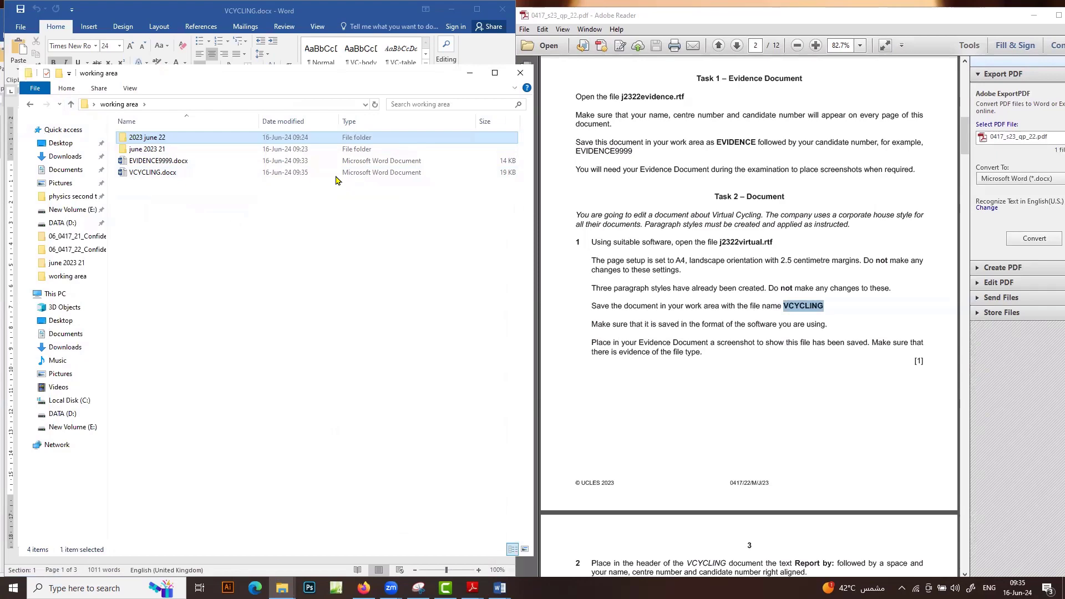
left_click(495, 72)
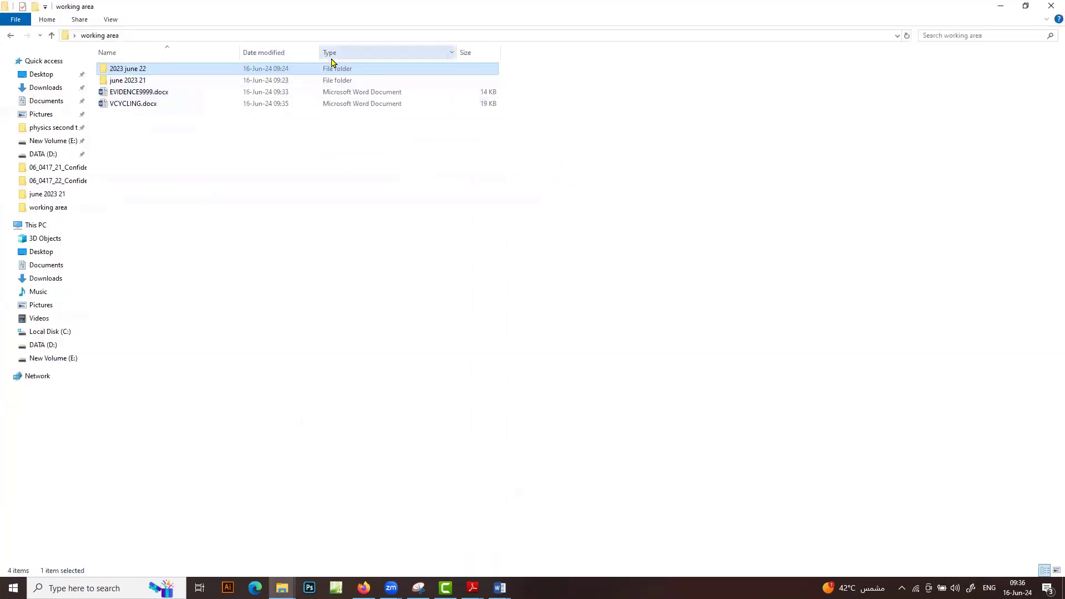
right_click(526, 53)
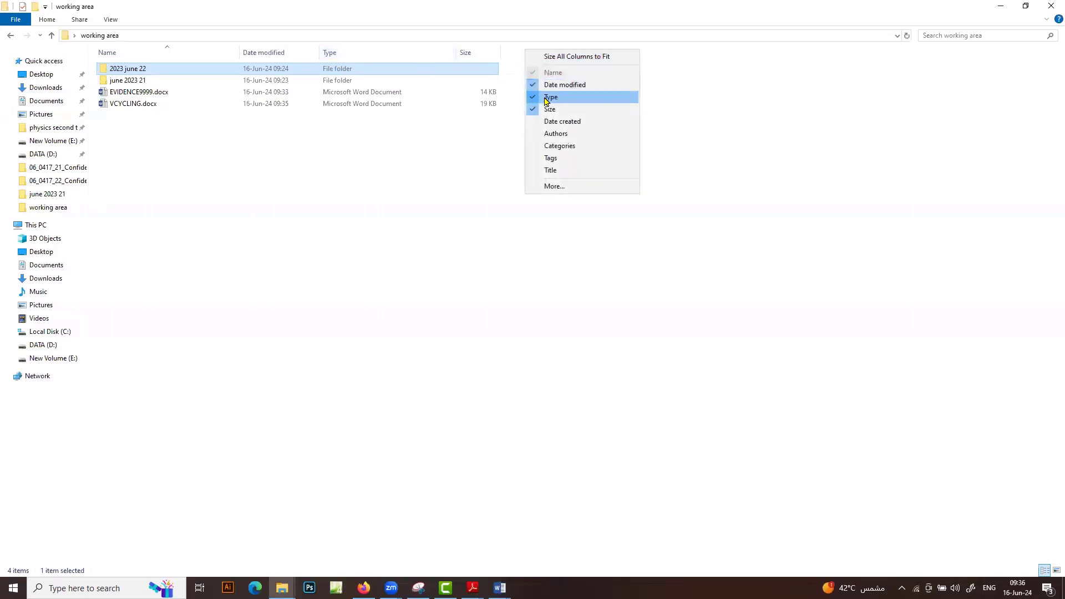
left_click(327, 234)
left_click(327, 234)
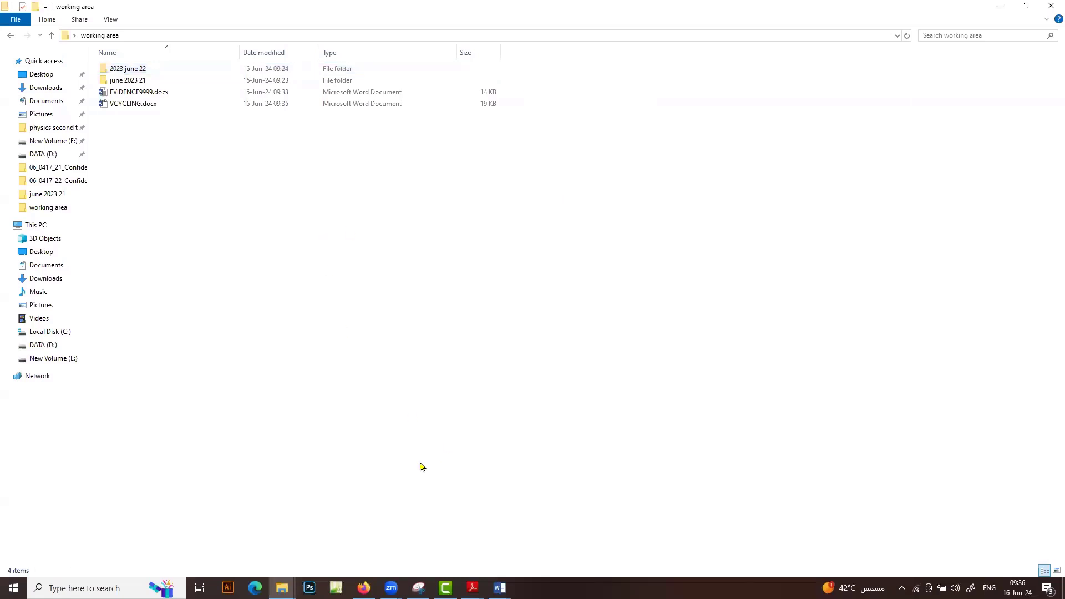
left_click(418, 587)
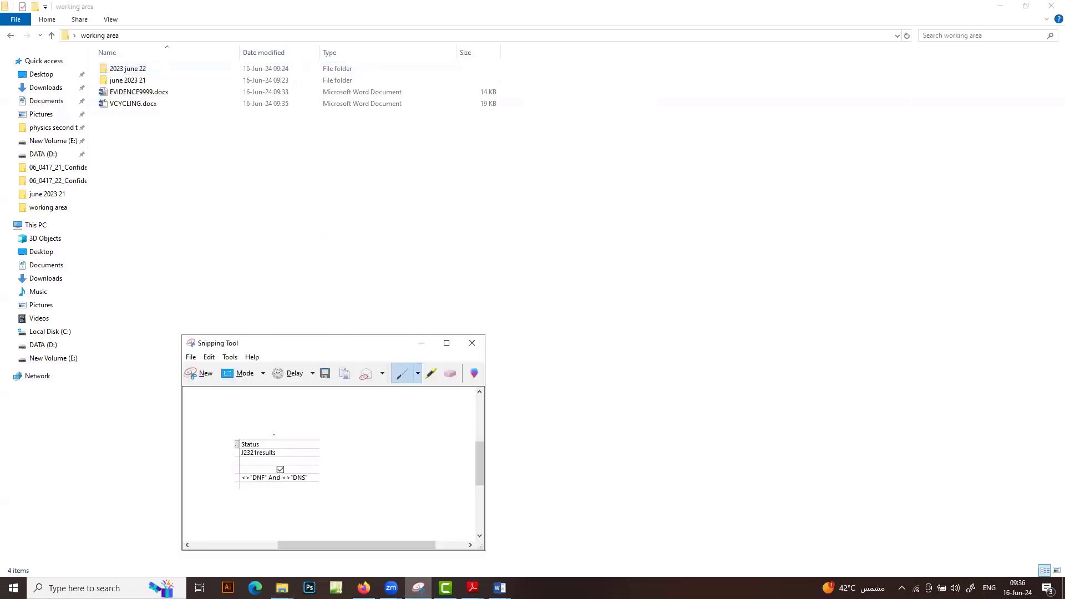
Snip the working area file list and paste it under Step 1 in EVIDENCE9999.docx
left_click(198, 375)
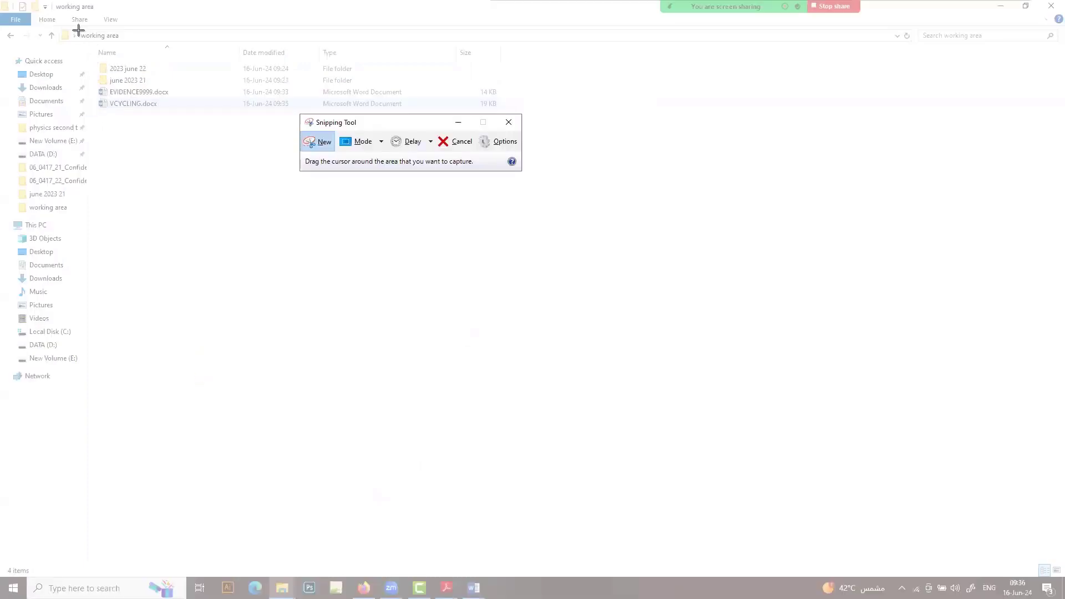
left_click_drag(78, 30, 561, 178)
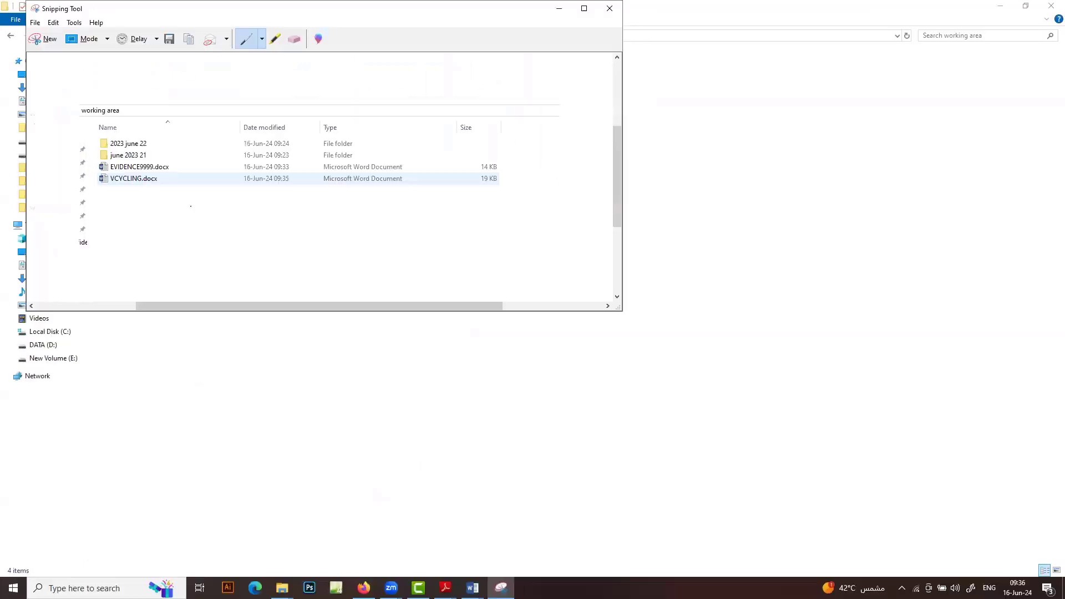
left_click(473, 588)
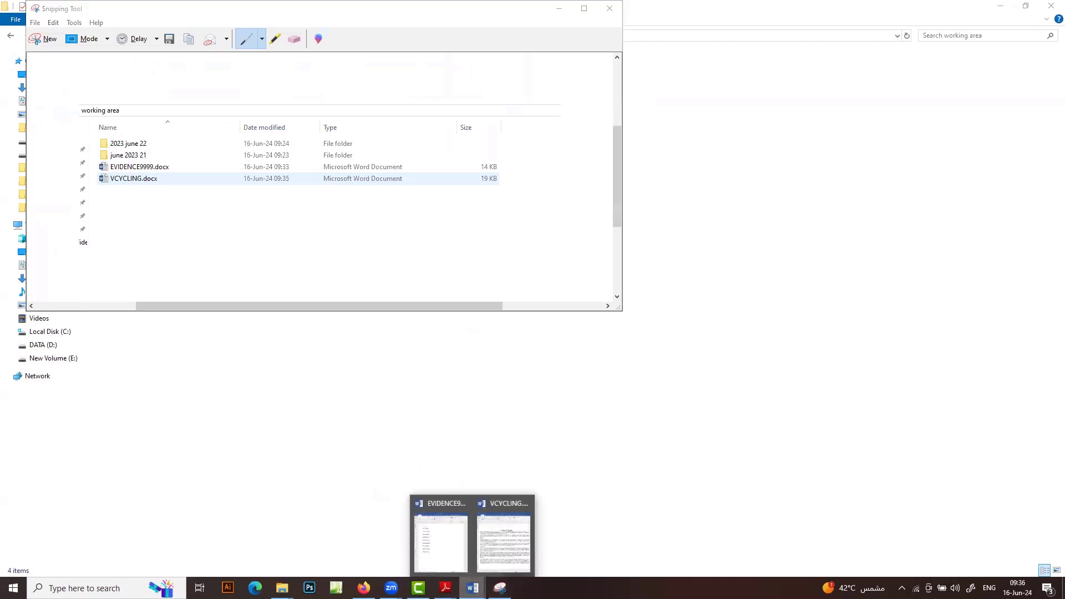
left_click(449, 563)
left_click(143, 178)
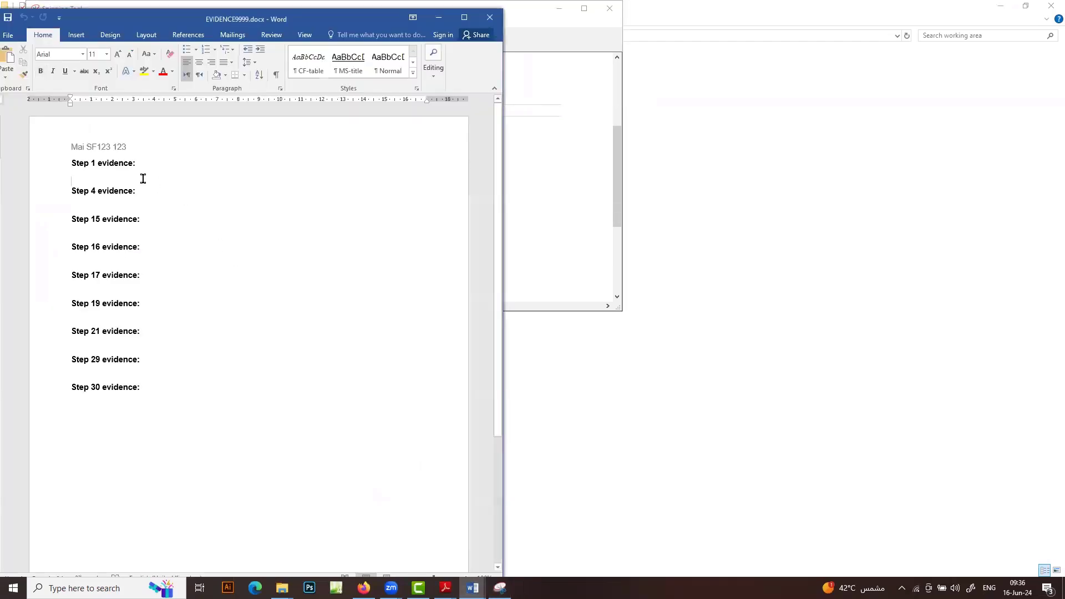
key("ctrl+v")
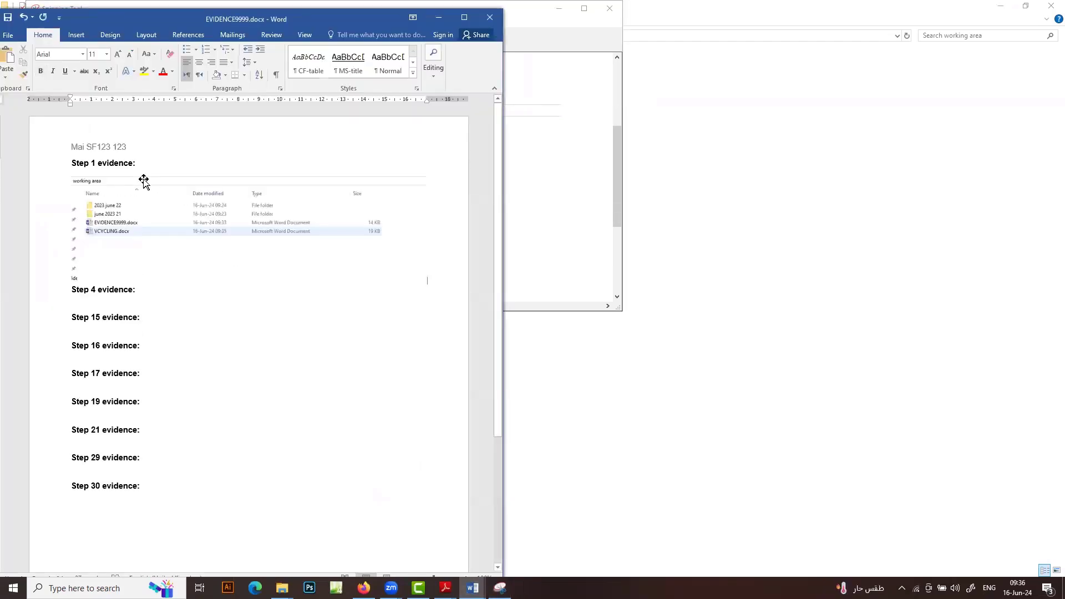
left_click(438, 19)
left_click(559, 8)
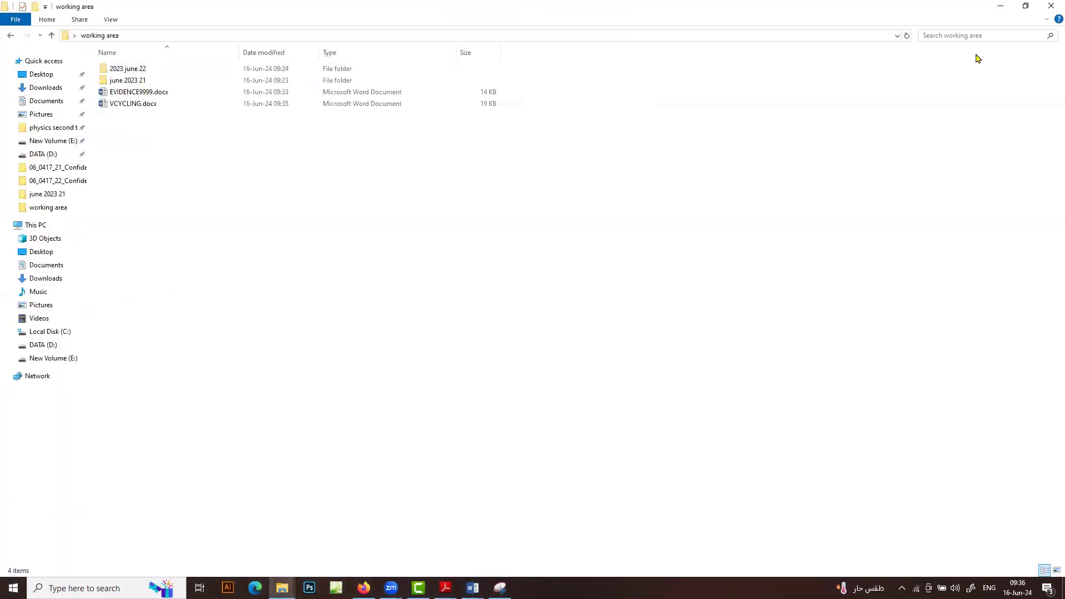
Copy the text 'Report by:' from task 2 on page 3 of the task paper in Adobe Reader
left_click(1000, 6)
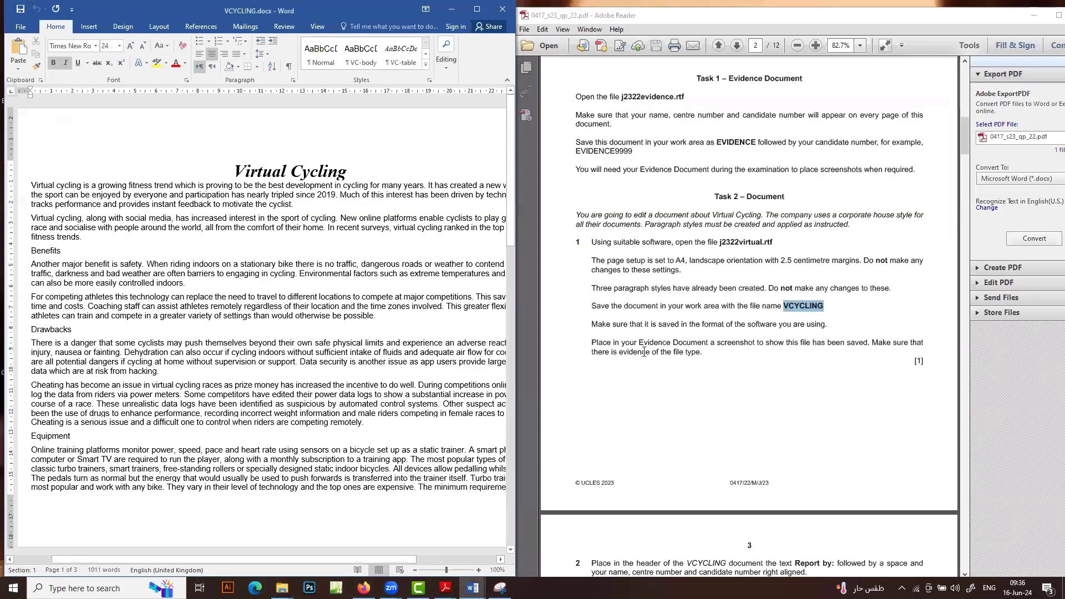
scroll(657, 399, "down", 10)
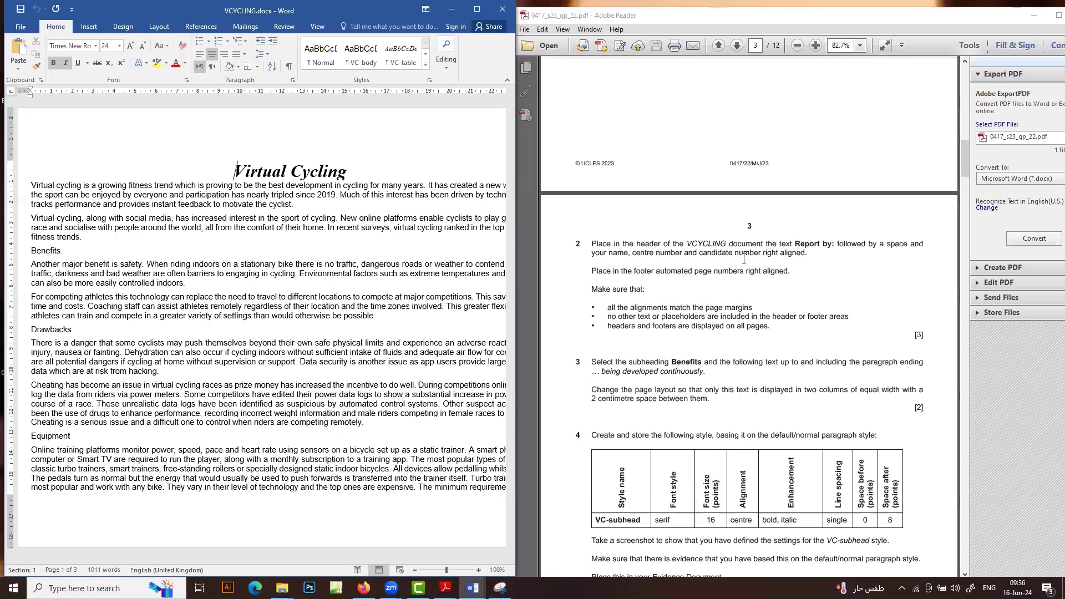
left_click_drag(795, 244, 836, 244)
right_click(826, 248)
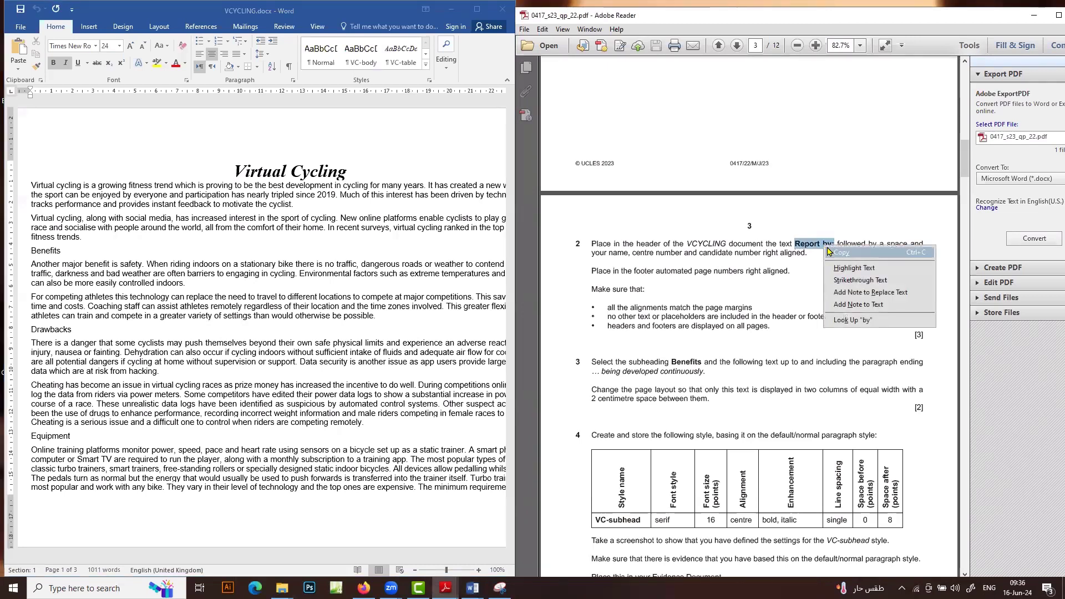
left_click(833, 250)
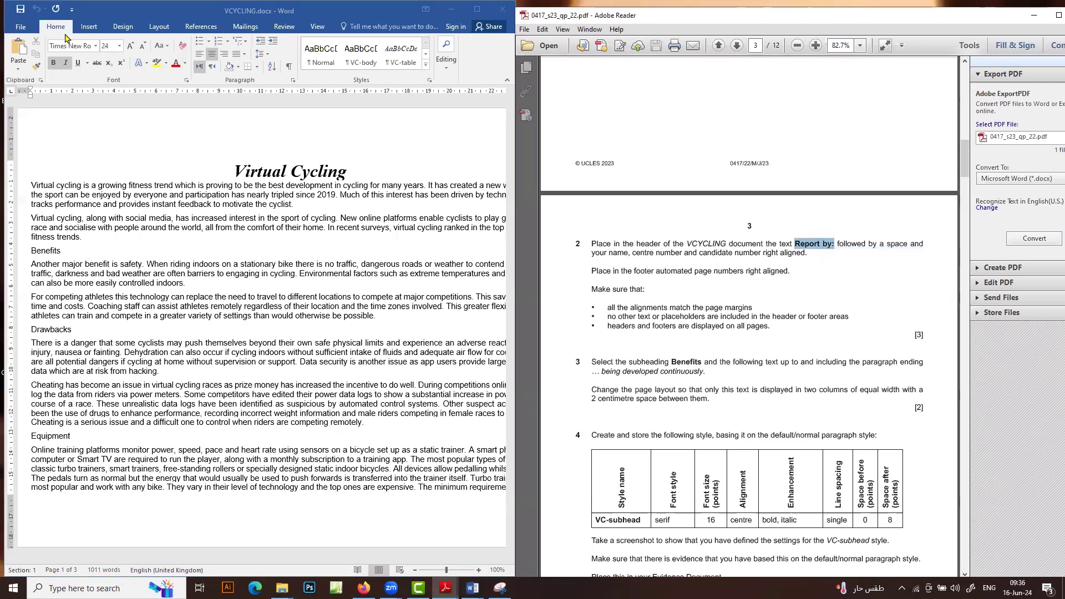
left_click(87, 28)
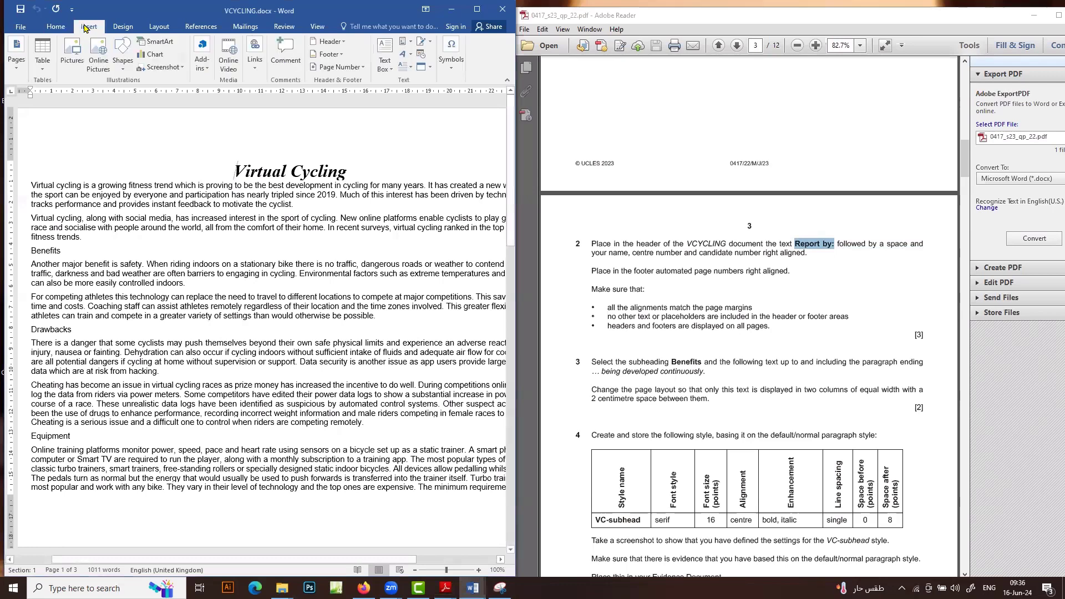
Insert a Blank (Three Columns) header and delete its left and centre placeholders
left_click(328, 41)
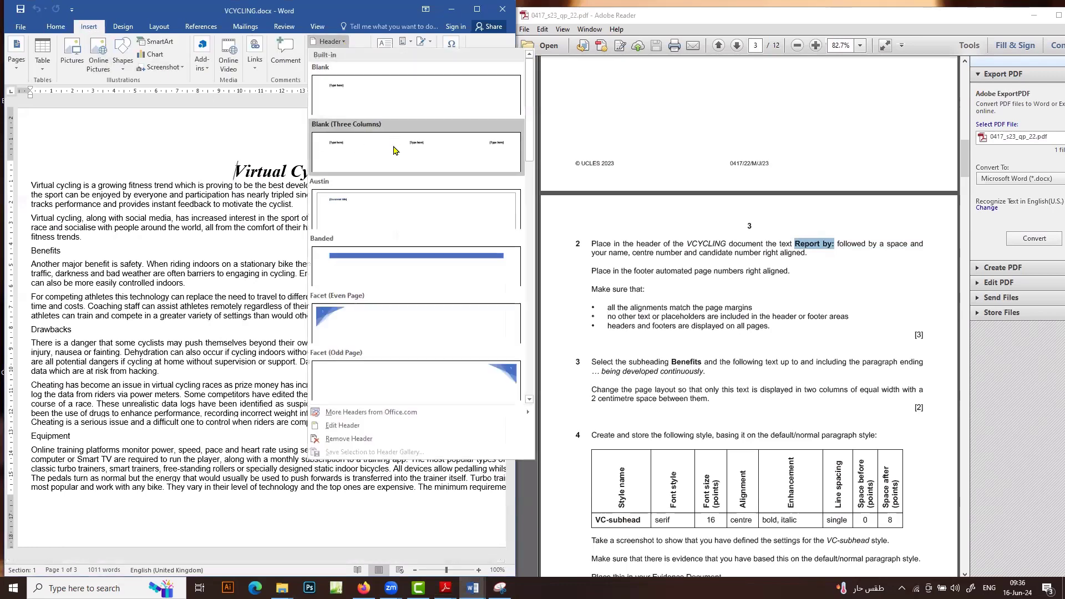
left_click(394, 149)
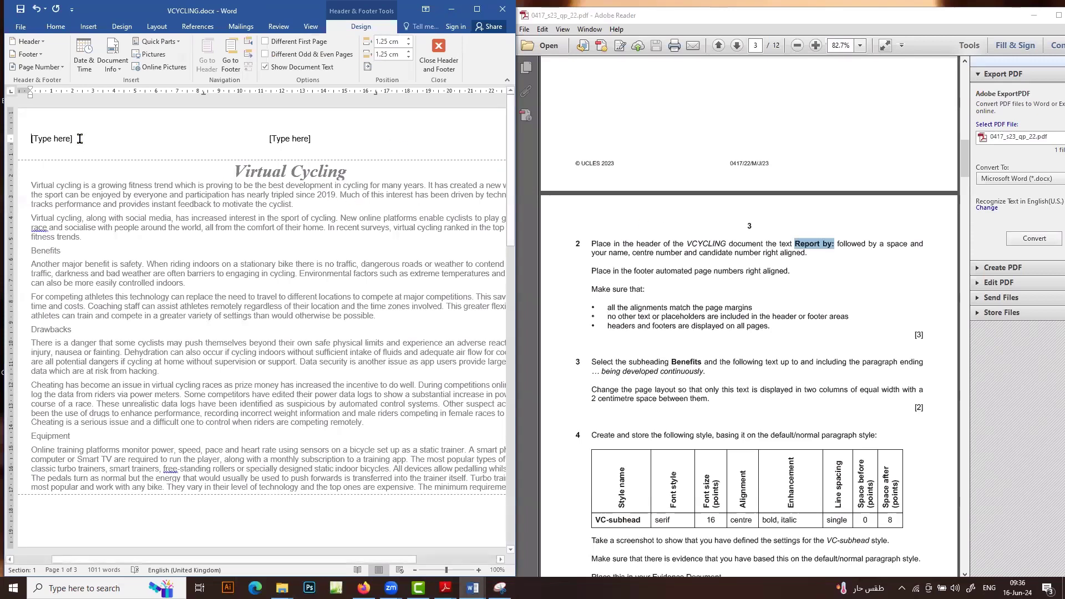
left_click(55, 136)
key("Delete")
left_click(294, 142)
key("Delete")
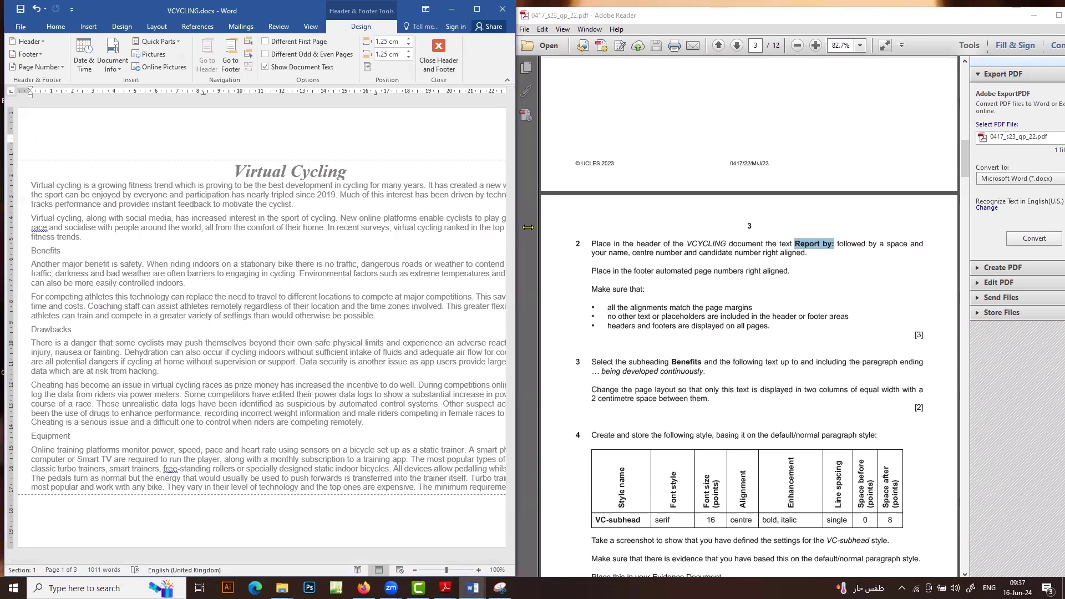
Paste 'Report by:' into the right header placeholder, followed by the candidate's name and numbers
left_click_drag(527, 227, 569, 223)
left_click(522, 140)
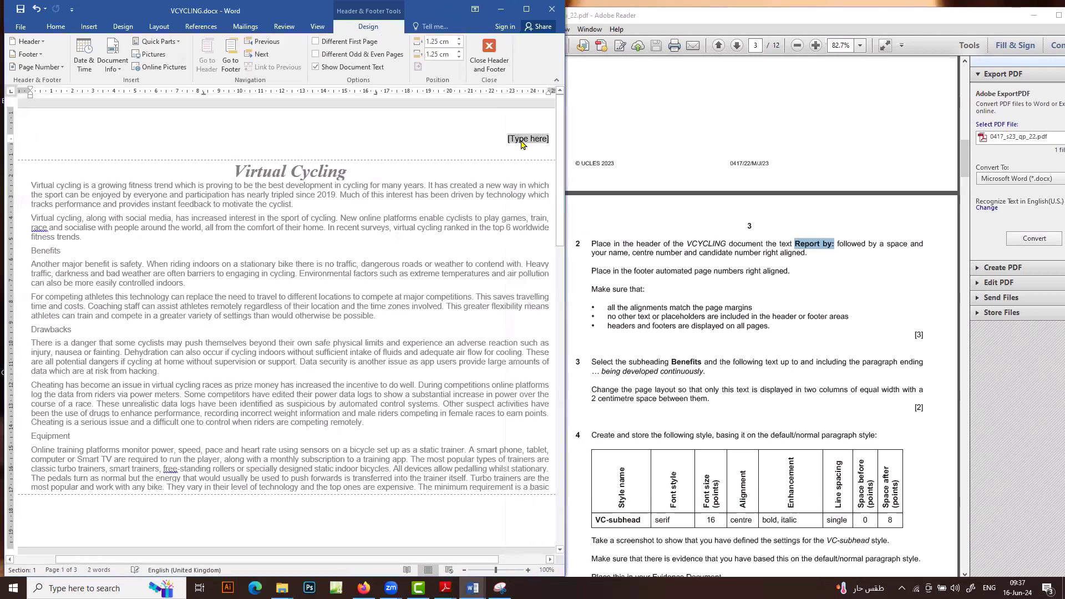
key("ctrl+v")
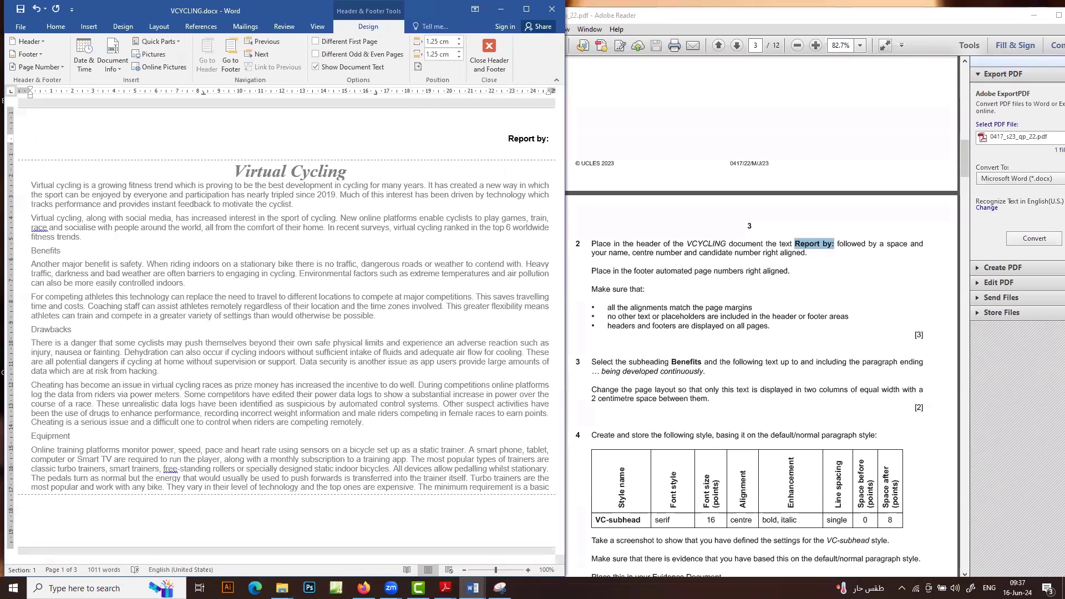
type("Ma")
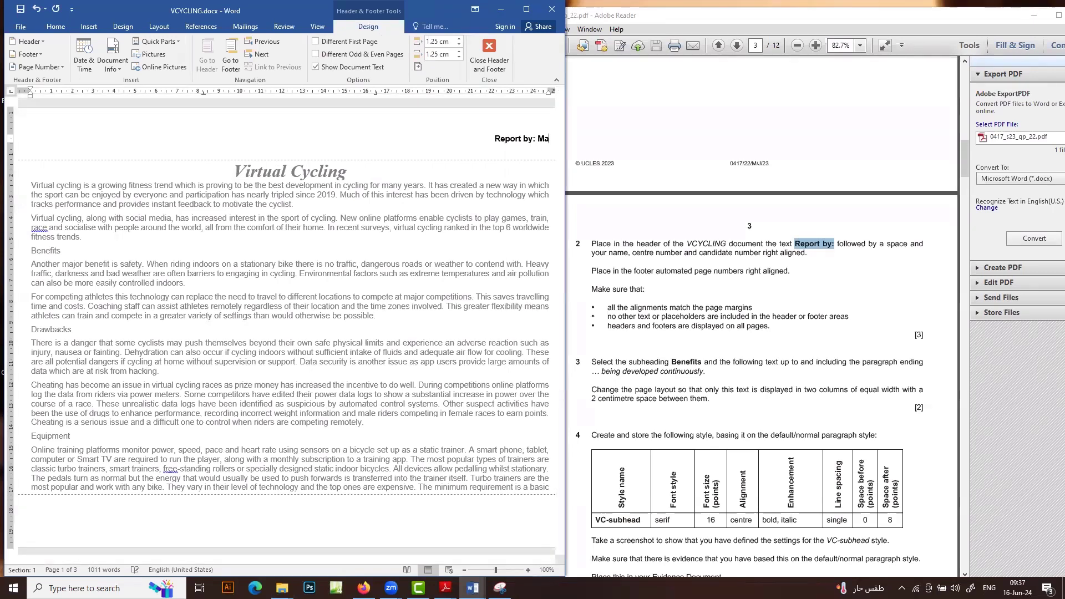
type("i, SF123 123")
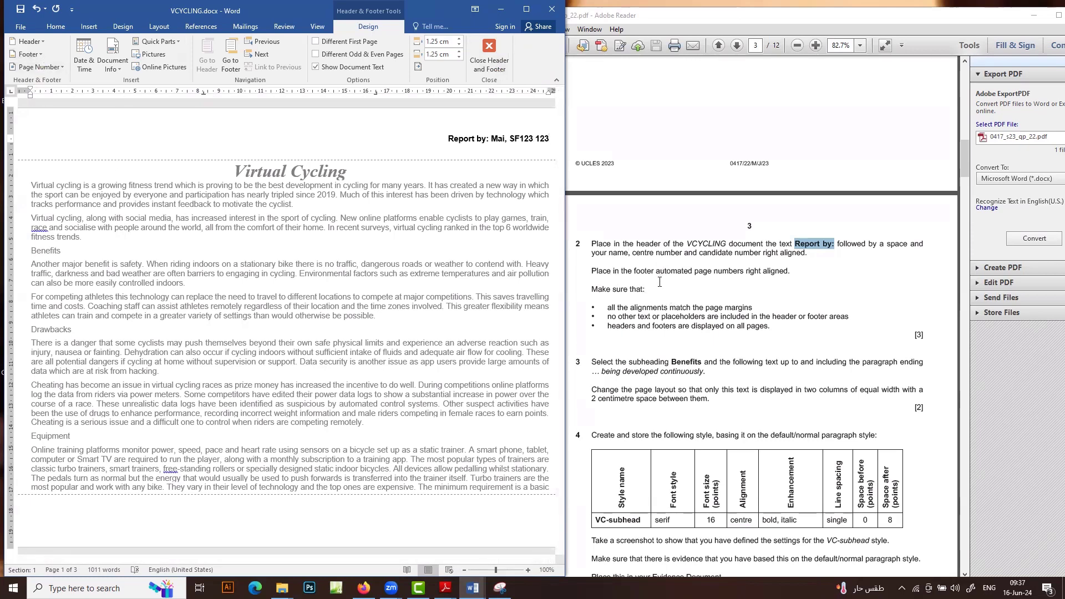
Add a Blank (Three Columns) footer and delete its left and centre placeholders
left_click(38, 53)
left_click(111, 150)
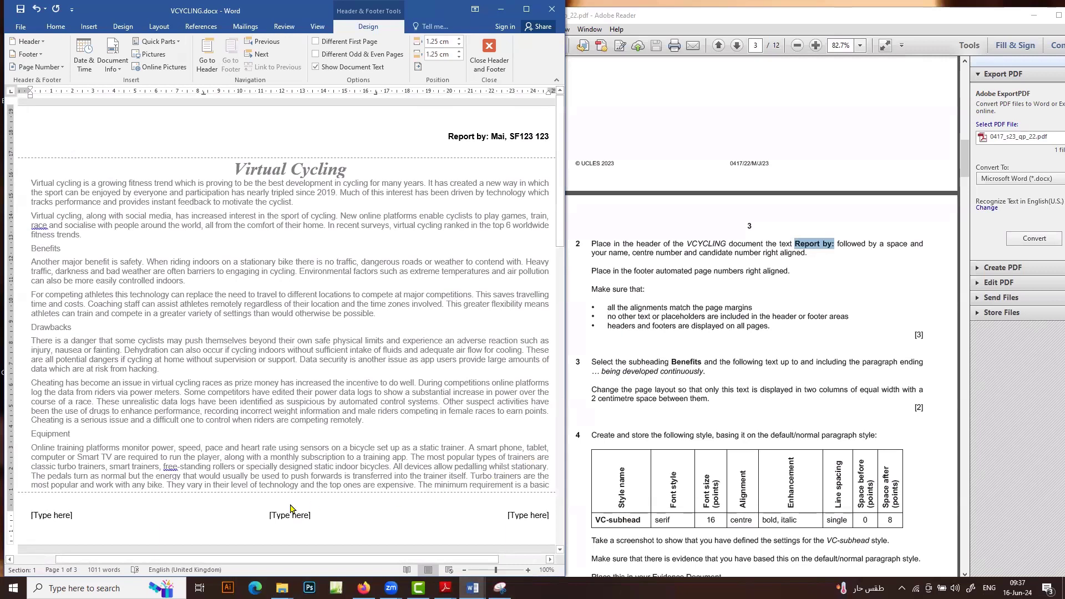
left_click(61, 516)
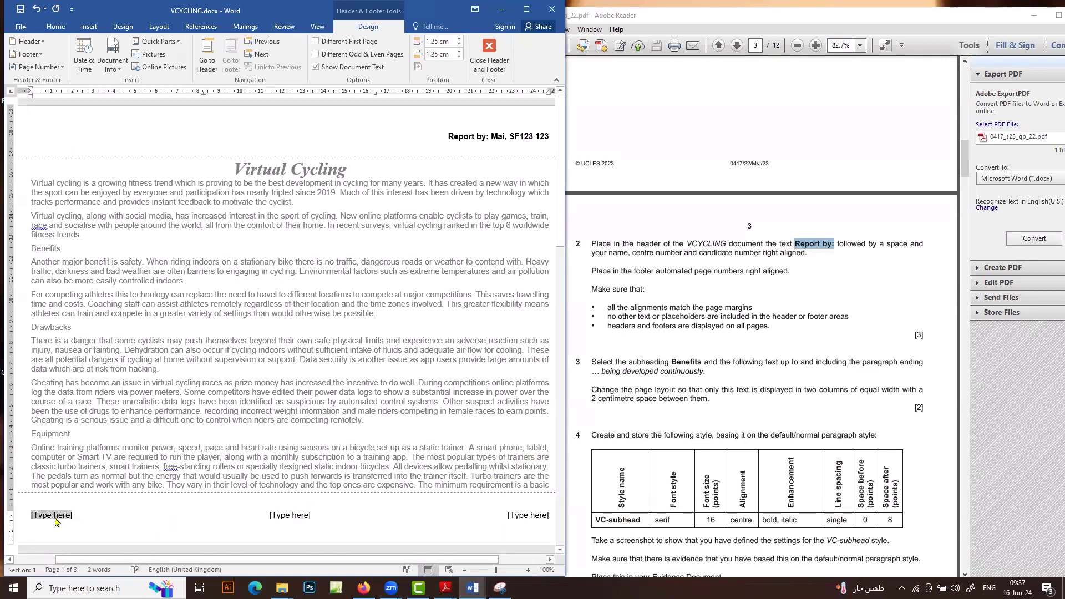
key("Delete")
left_click(290, 515)
key("Delete")
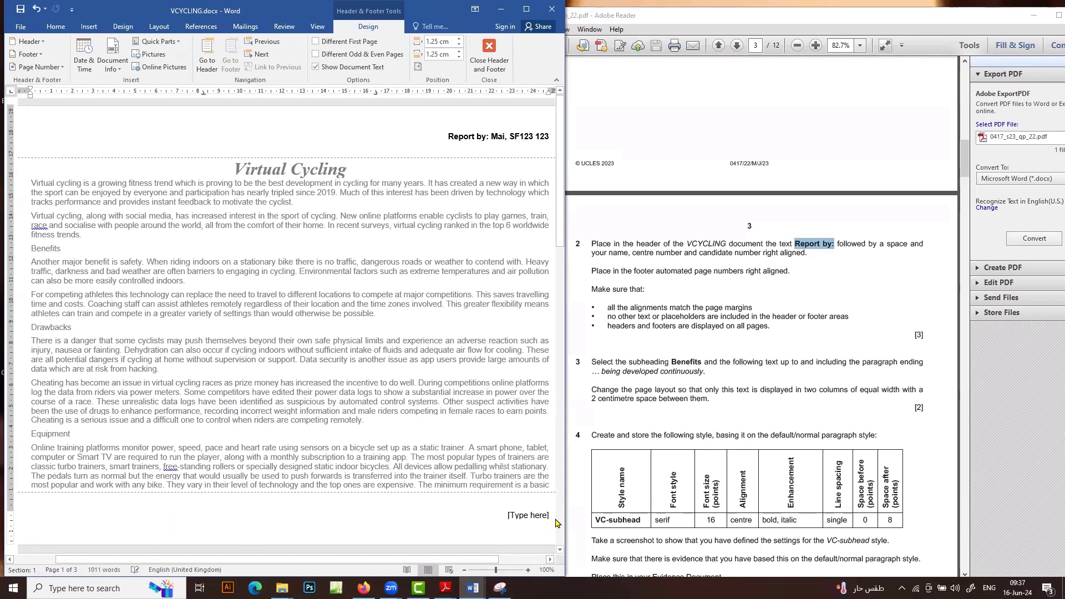
Insert a plain page number in the right footer placeholder and close header and footer editing
left_click(537, 517)
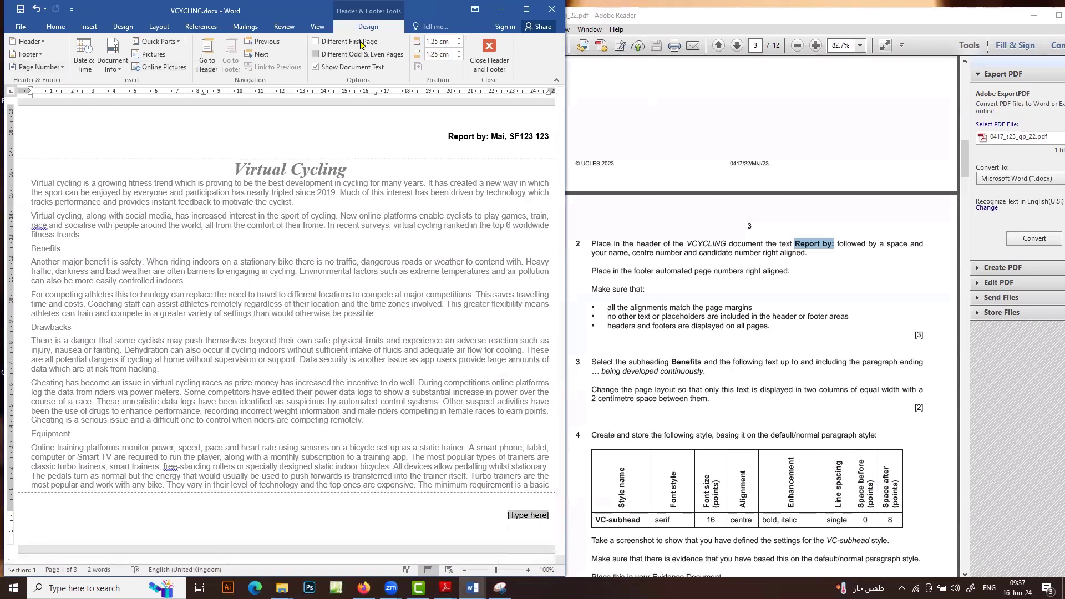
left_click(61, 68)
mouse_move(65, 122)
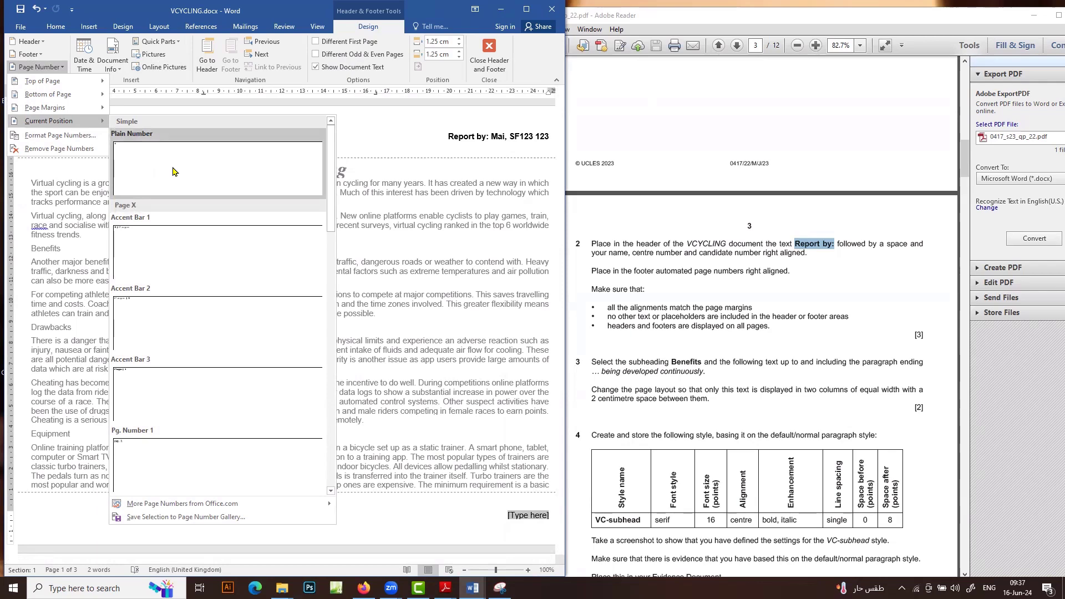
left_click(251, 184)
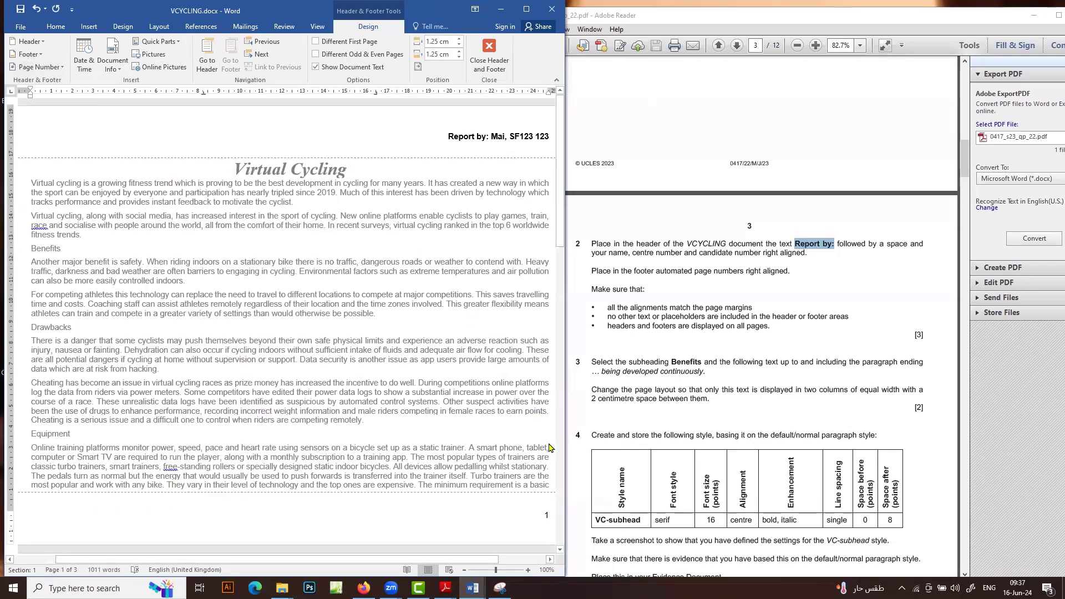
left_click(489, 57)
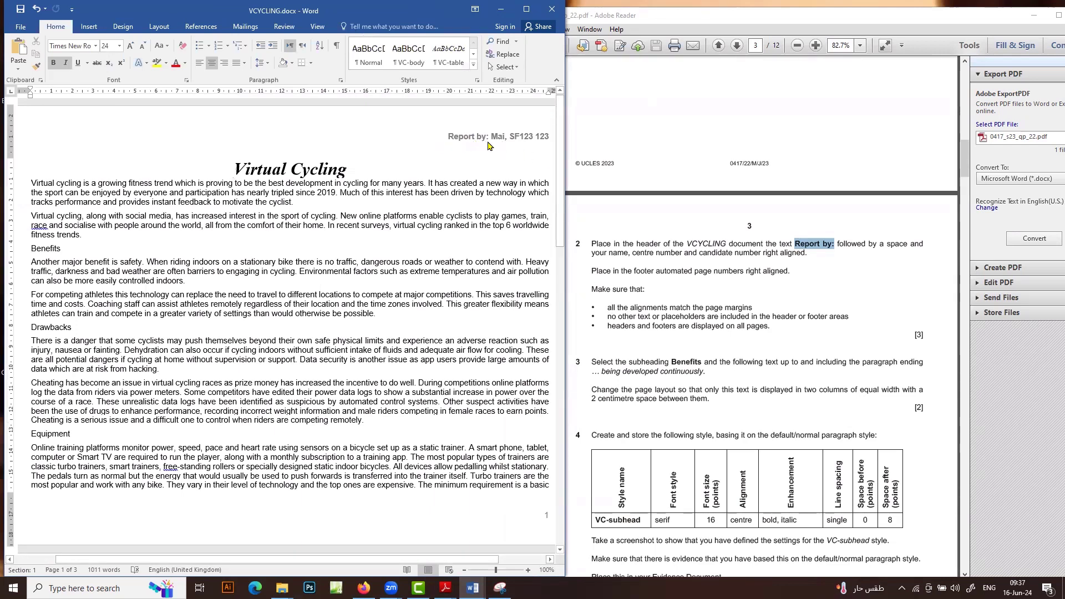
scroll(474, 318, "down", 6)
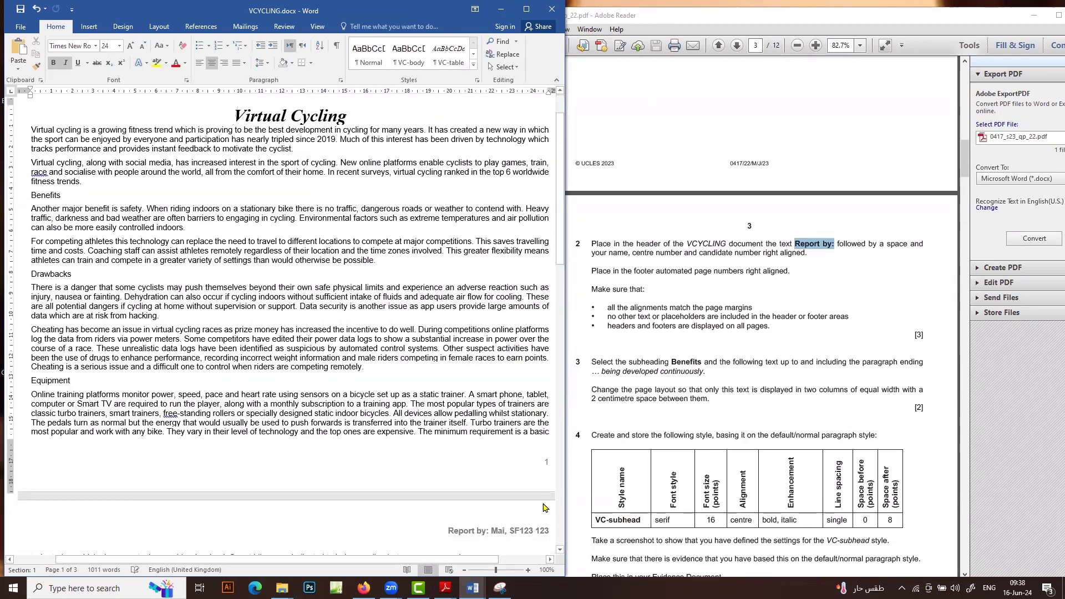
scroll(539, 367, "down", 3)
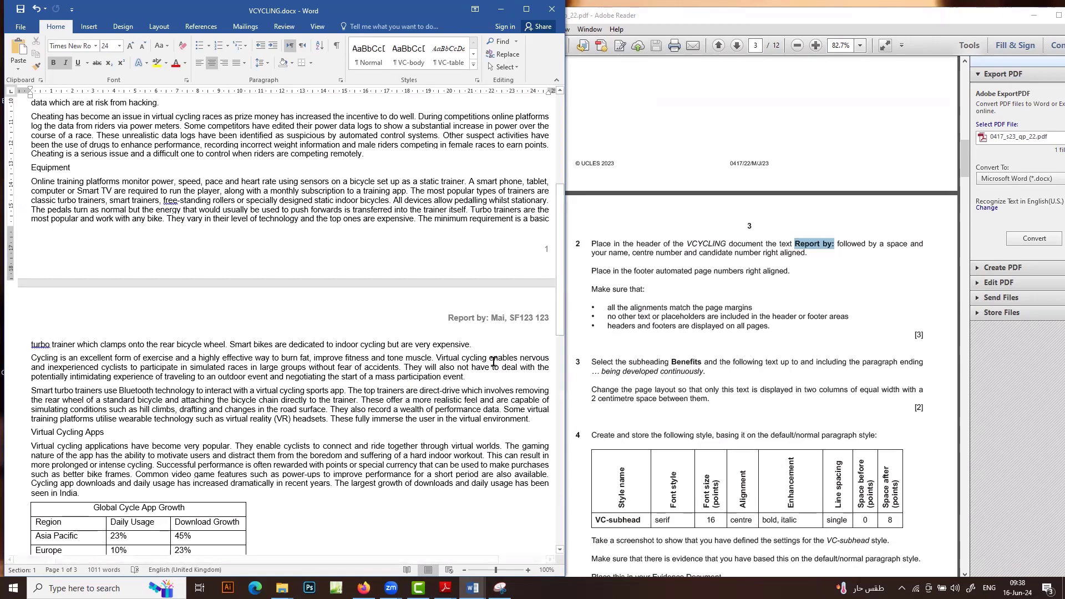
scroll(441, 450, "down", 3)
scroll(437, 451, "down", 9)
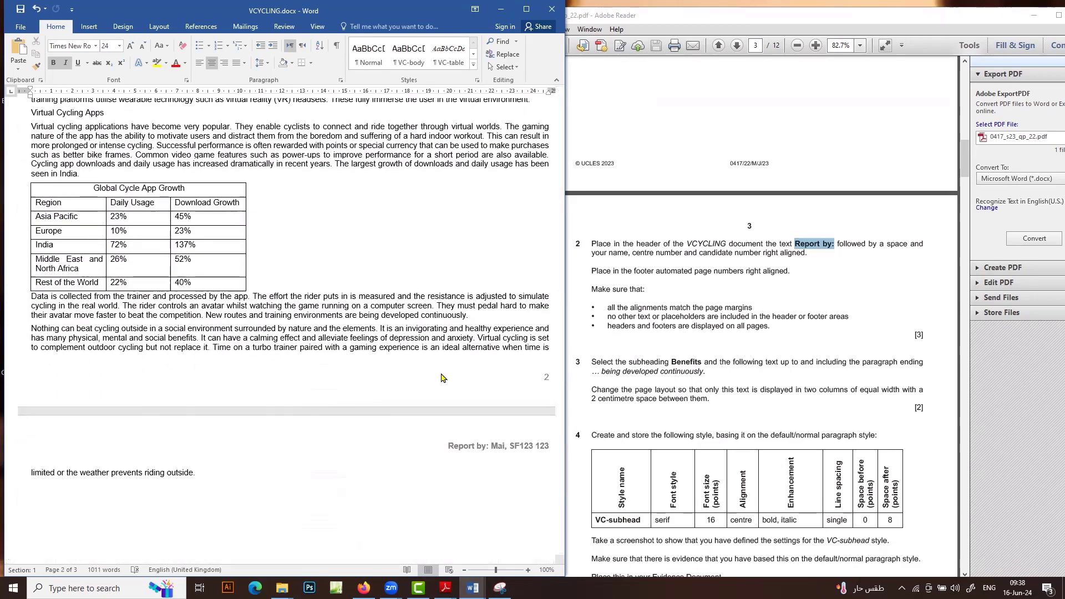
scroll(380, 387, "up", 20)
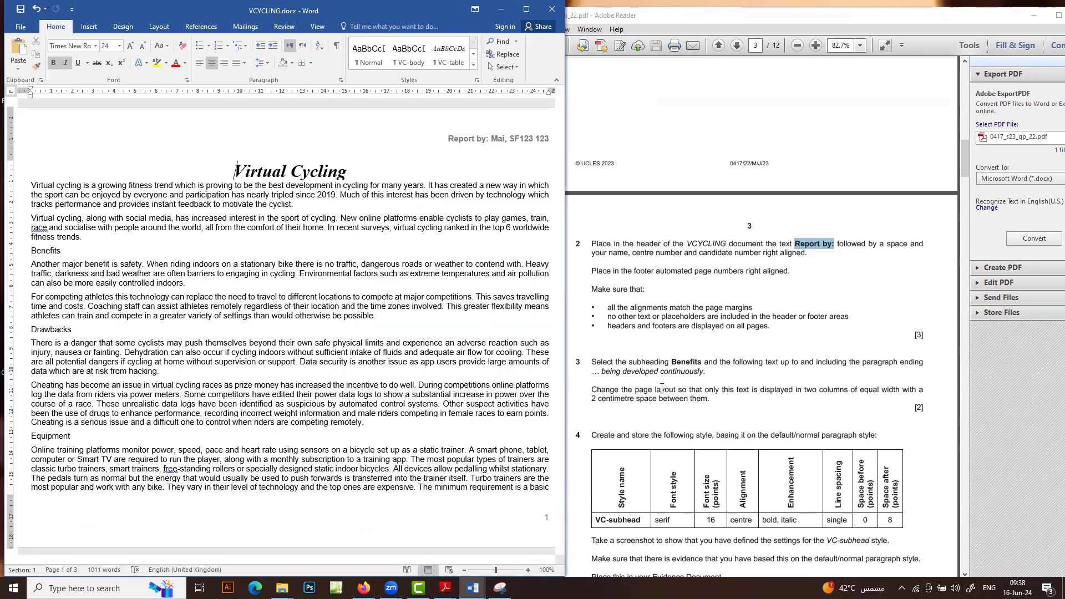
Select from the Benefits subheading through the paragraph ending 'being developed continuously'
left_click(52, 253)
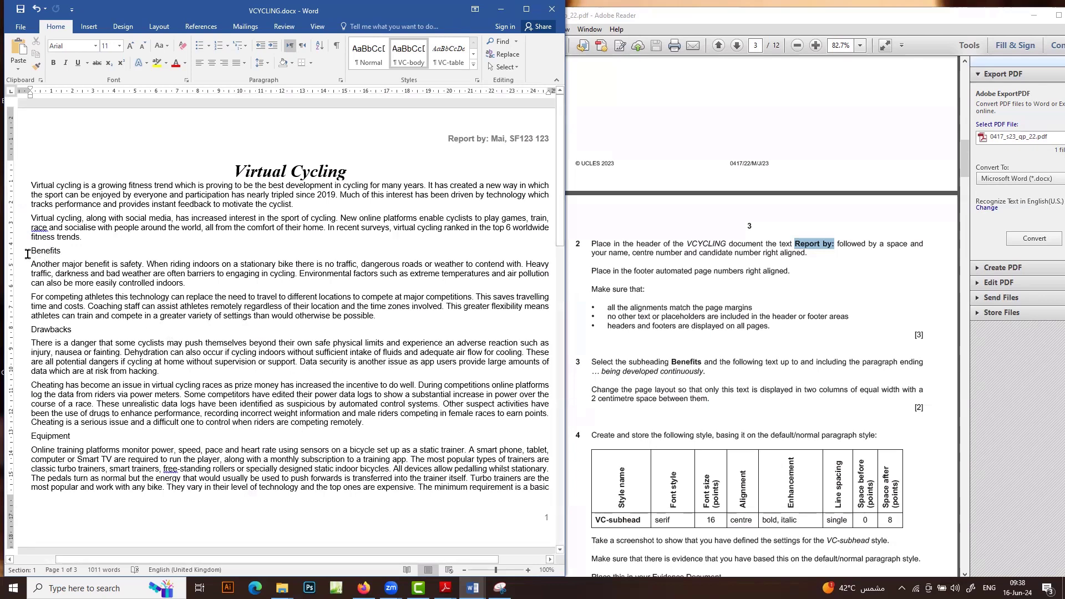
left_click_drag(43, 254, 188, 520)
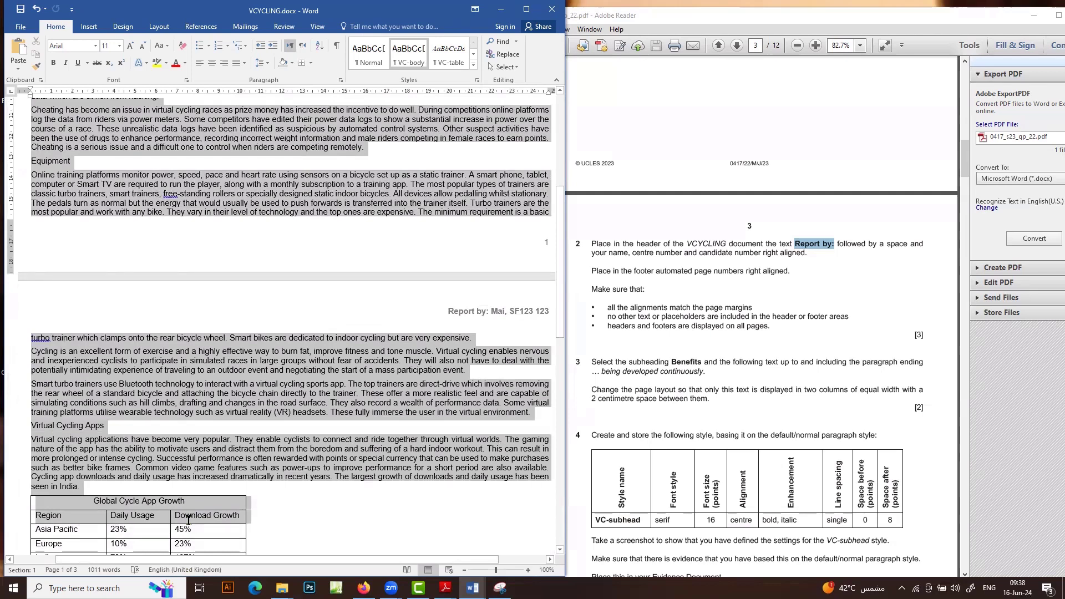
left_click_drag(188, 520, 191, 459)
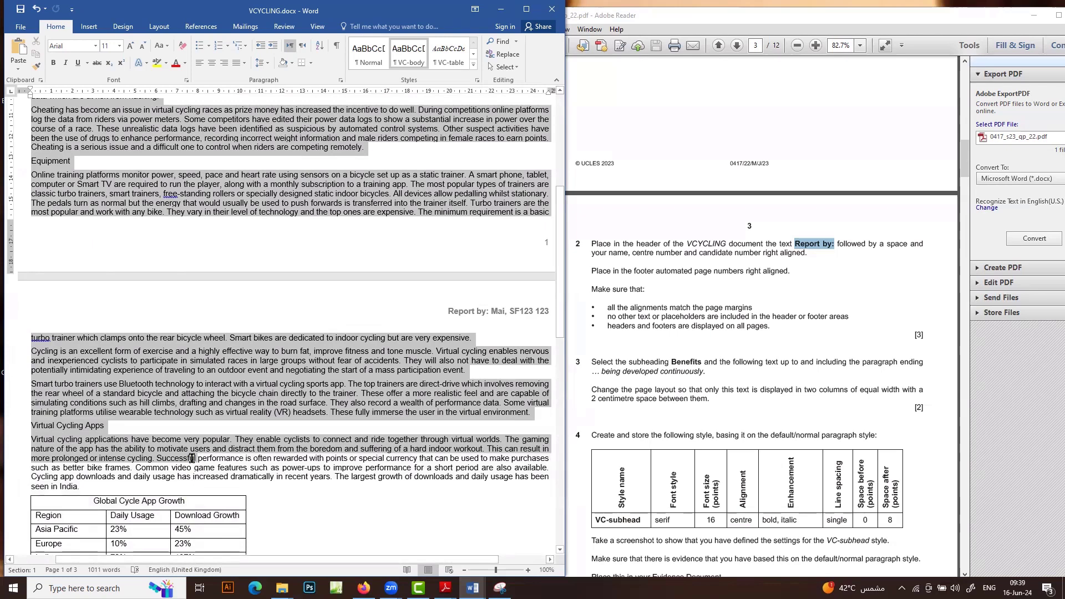
left_click_drag(191, 458, 472, 465)
scroll(203, 409, "down", 5)
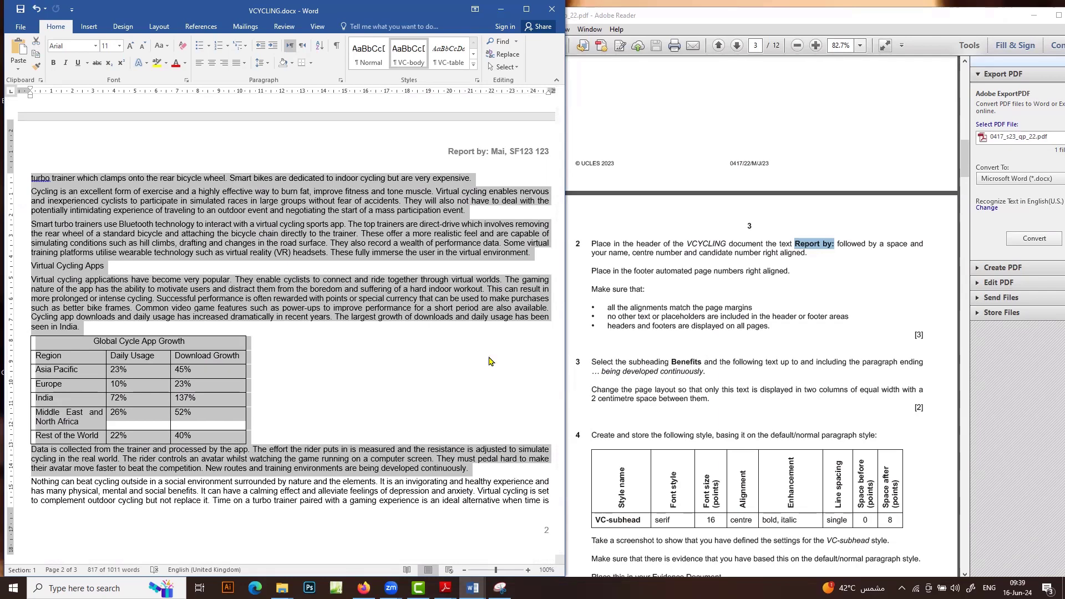
scroll(365, 344, "up", 6)
scroll(365, 344, "up", 7)
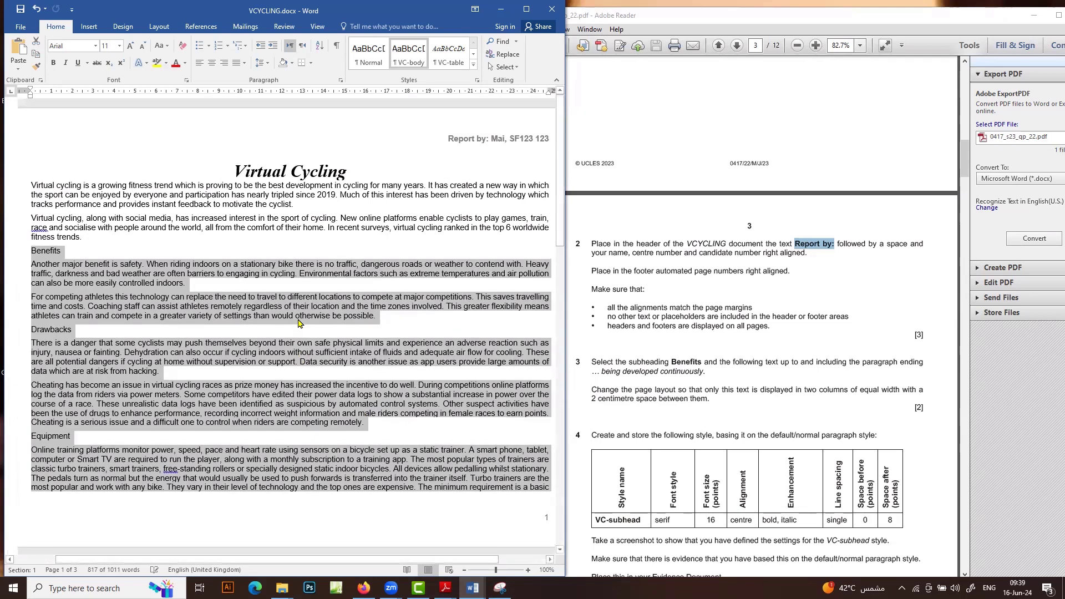
scroll(300, 324, "up", 1)
left_click(163, 26)
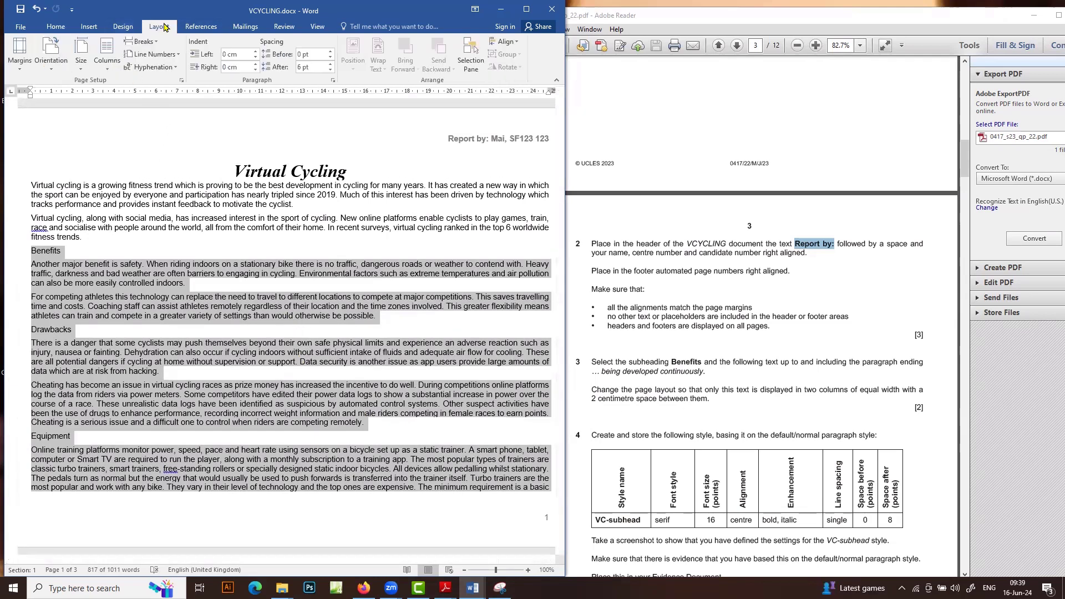
Lay out the selected text in two equal-width columns with 2 cm spacing
left_click(114, 74)
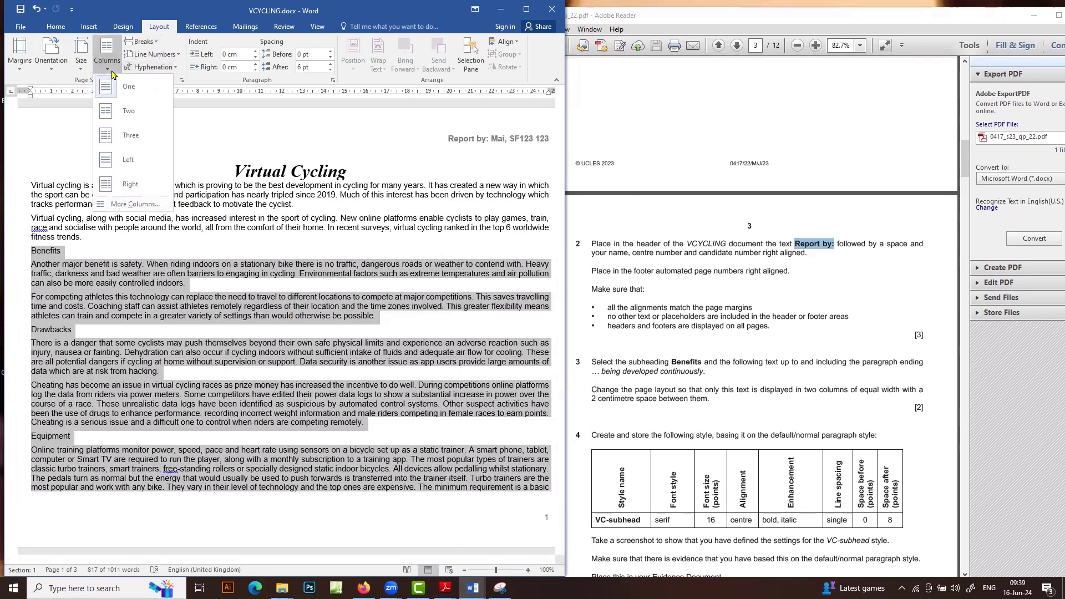
left_click(143, 205)
left_click(243, 223)
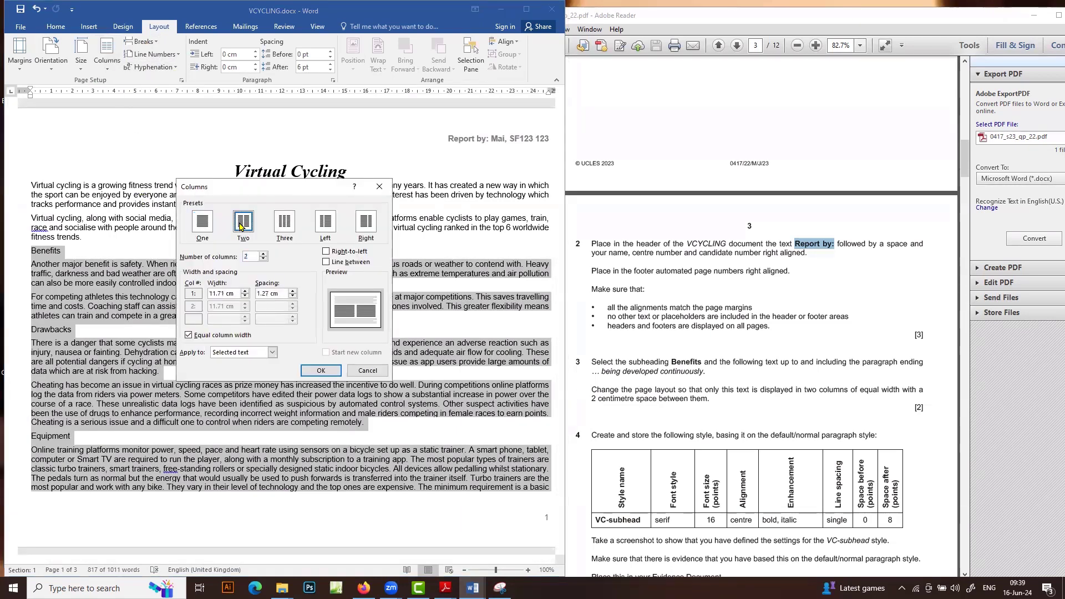
double_click(269, 295)
type("2")
left_click(320, 370)
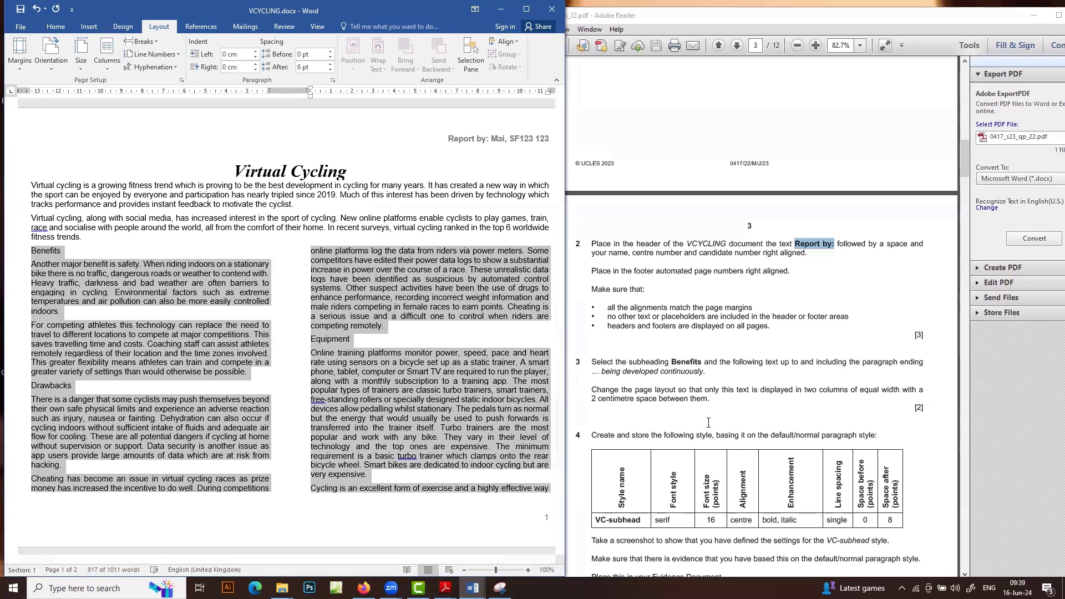
scroll(708, 423, "down", 4)
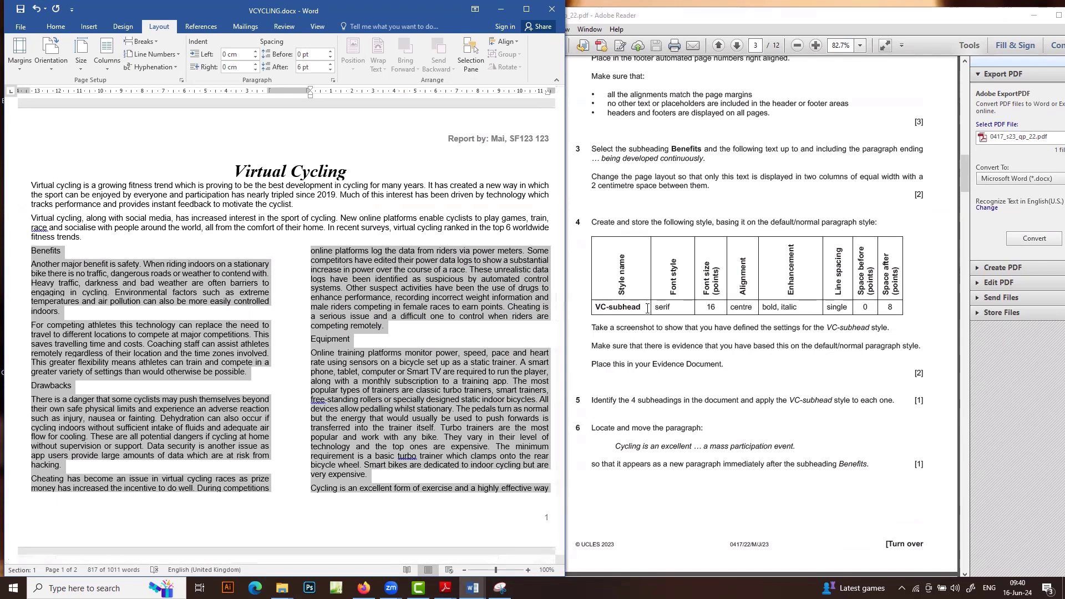
left_click(622, 299)
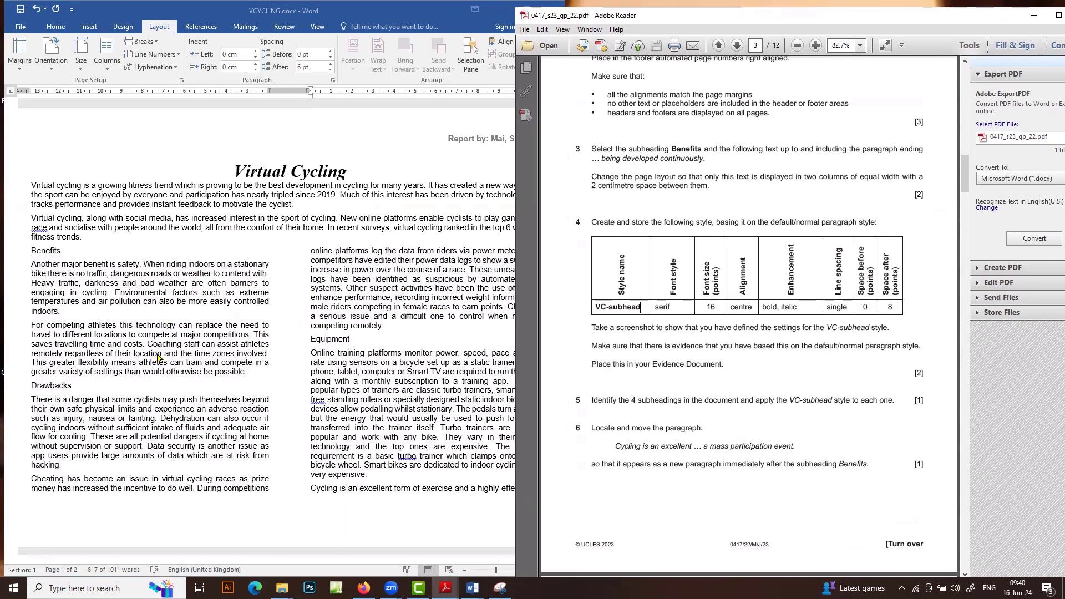
left_click(158, 359)
left_click(157, 363)
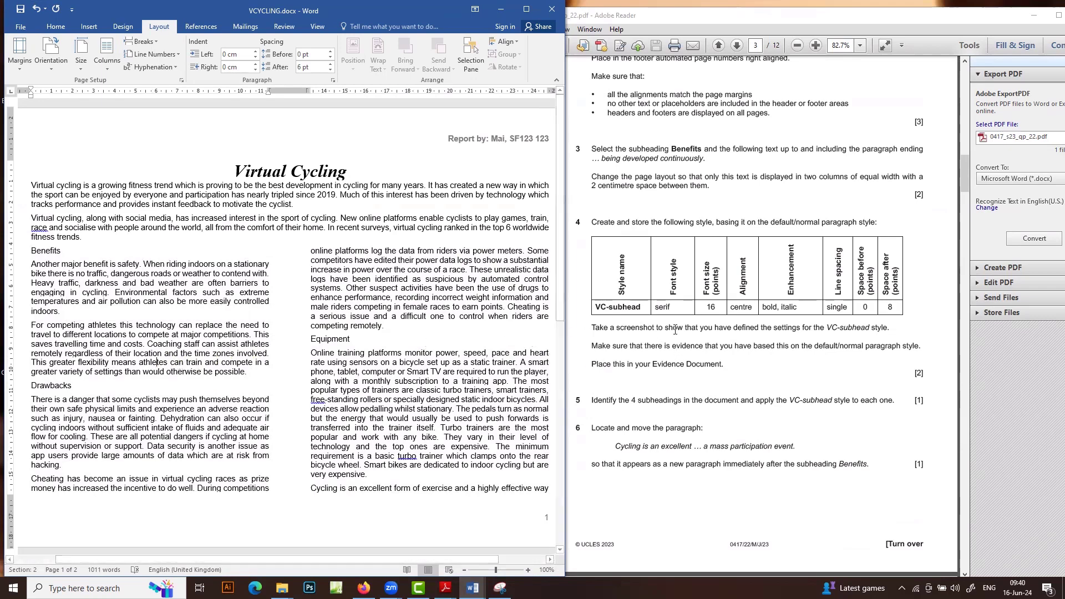
scroll(326, 429, "down", 9)
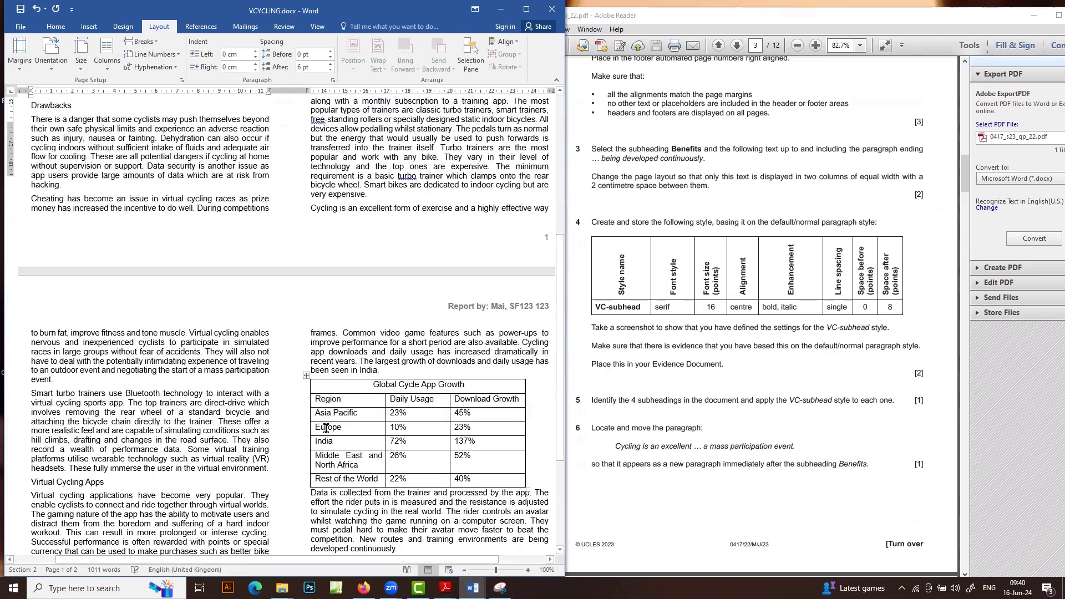
scroll(326, 428, "down", 6)
left_click(206, 429)
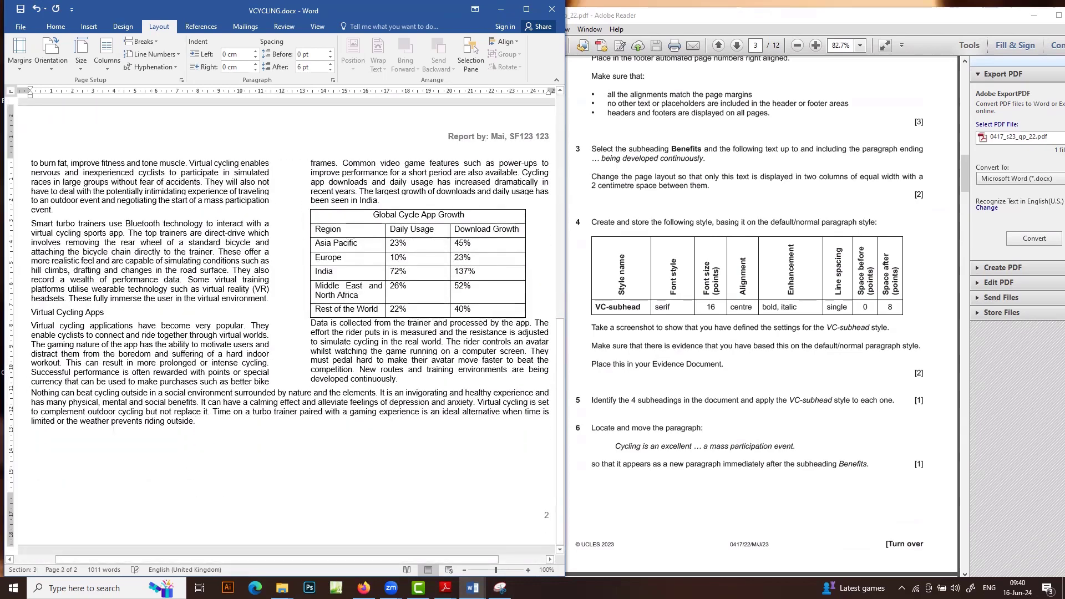
key("Return")
scroll(201, 428, "up", 7)
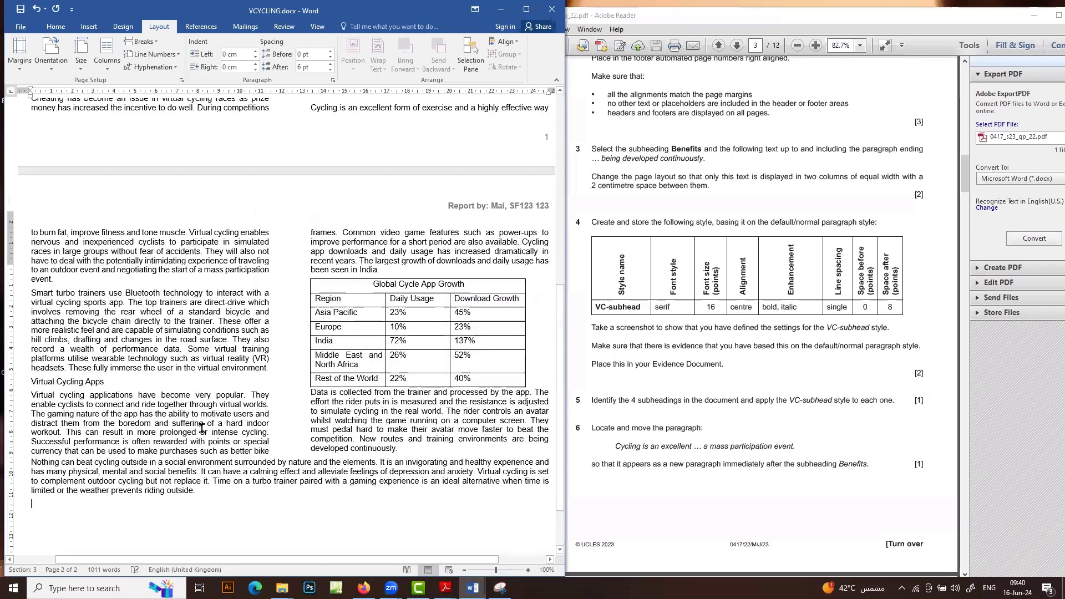
scroll(634, 325, "up", 2)
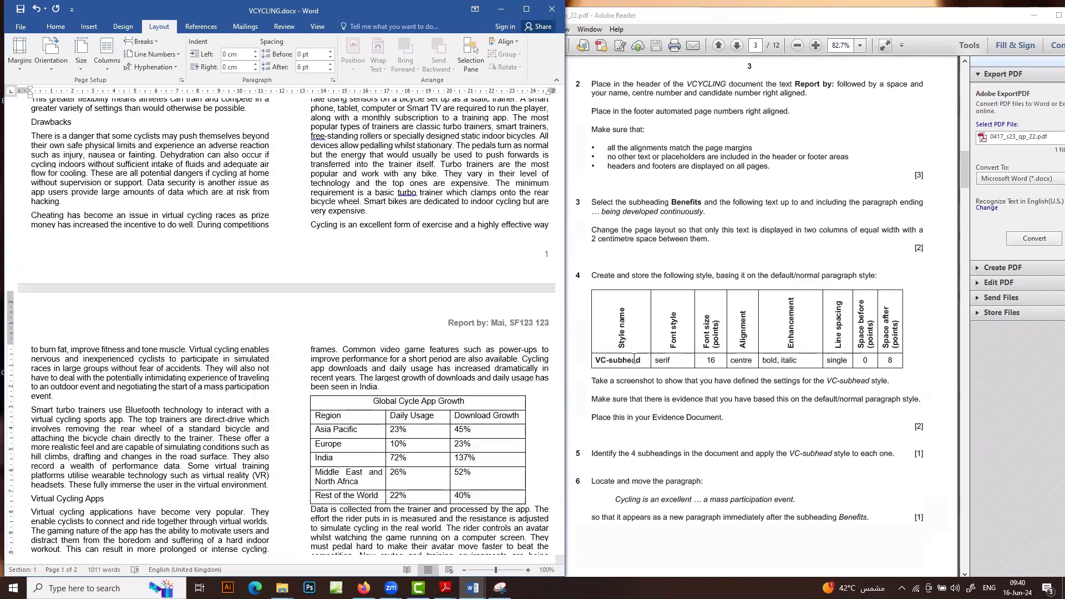
scroll(206, 273, "up", 7)
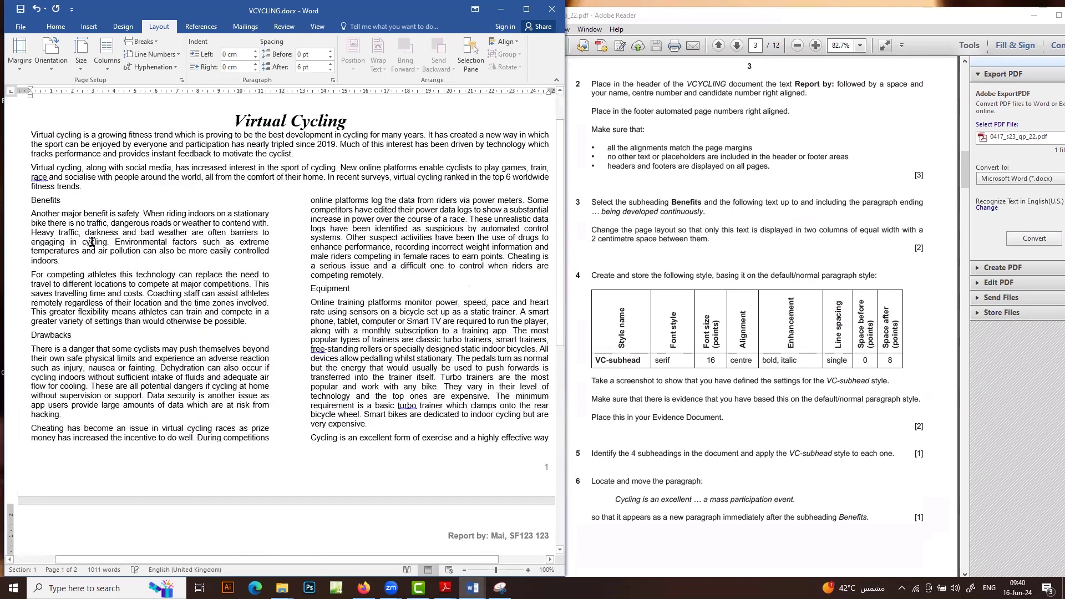
left_click(46, 200)
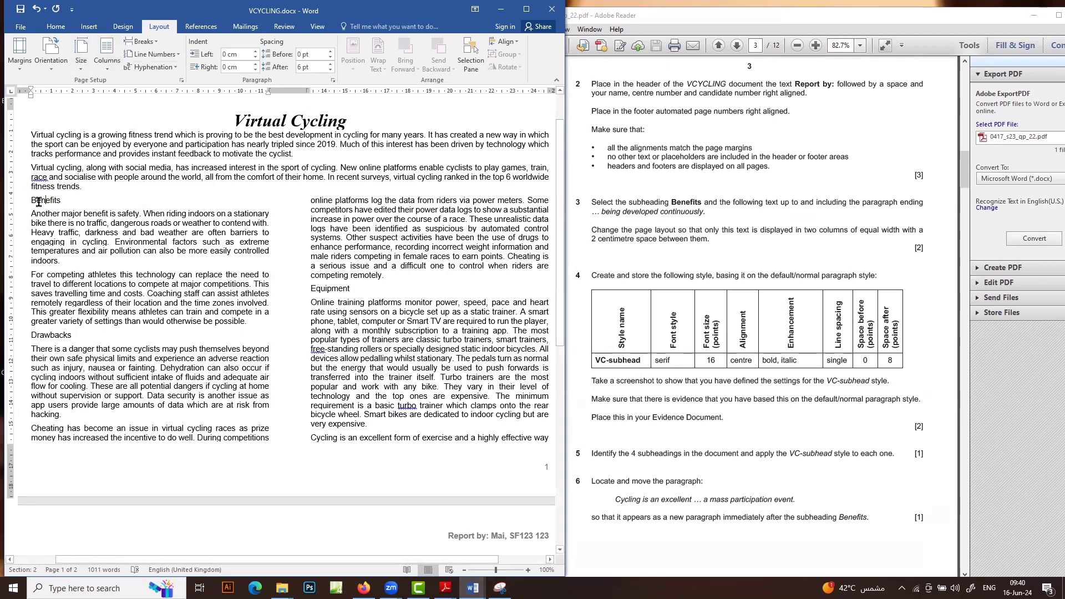
left_click(52, 26)
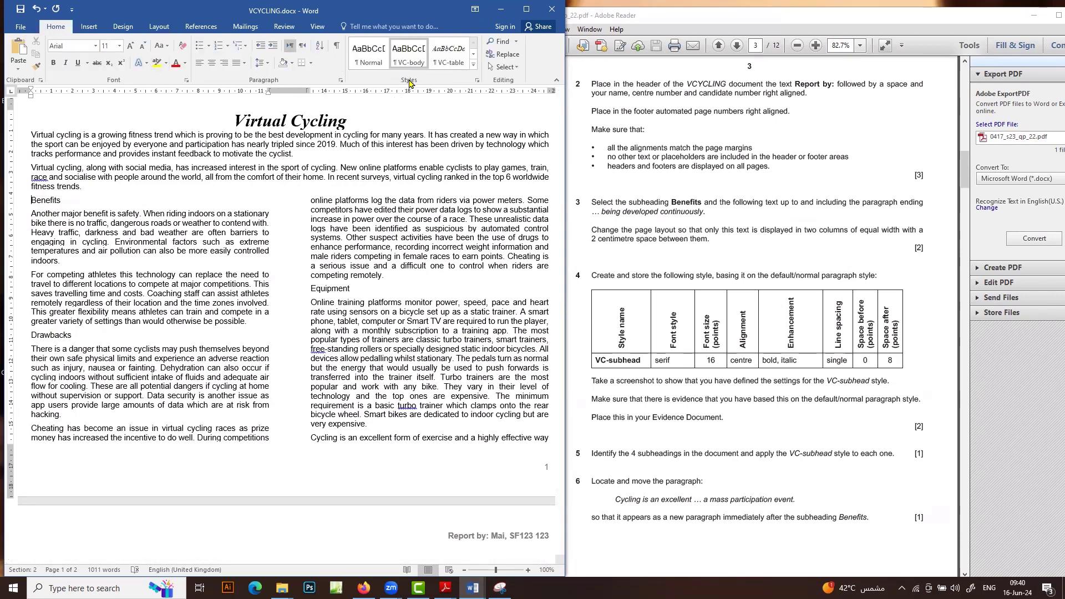
Start a new style named VC-subhead, based on Normal
left_click(476, 81)
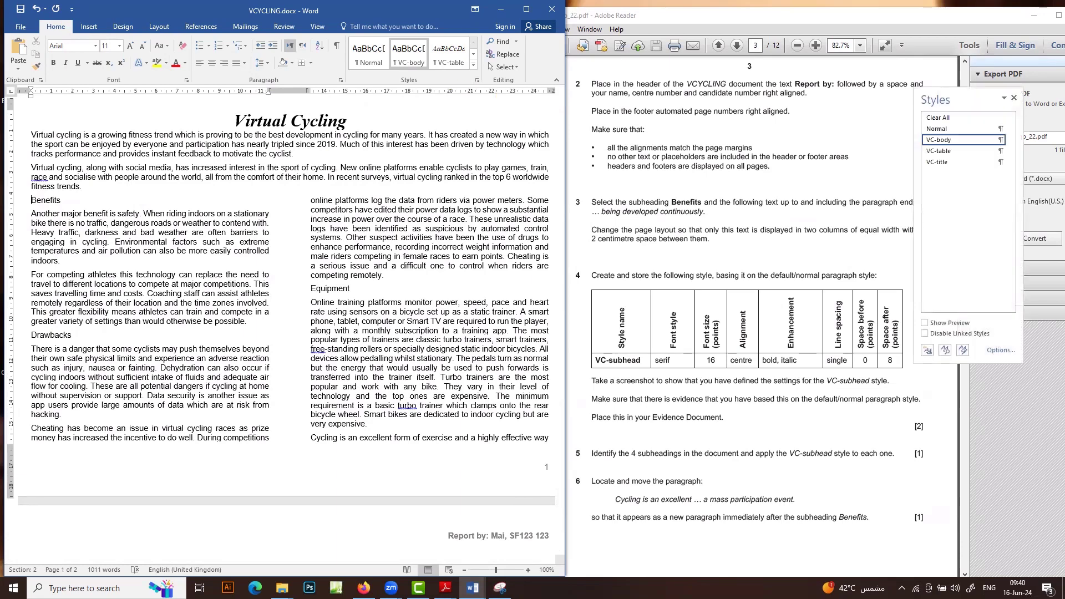
left_click(929, 352)
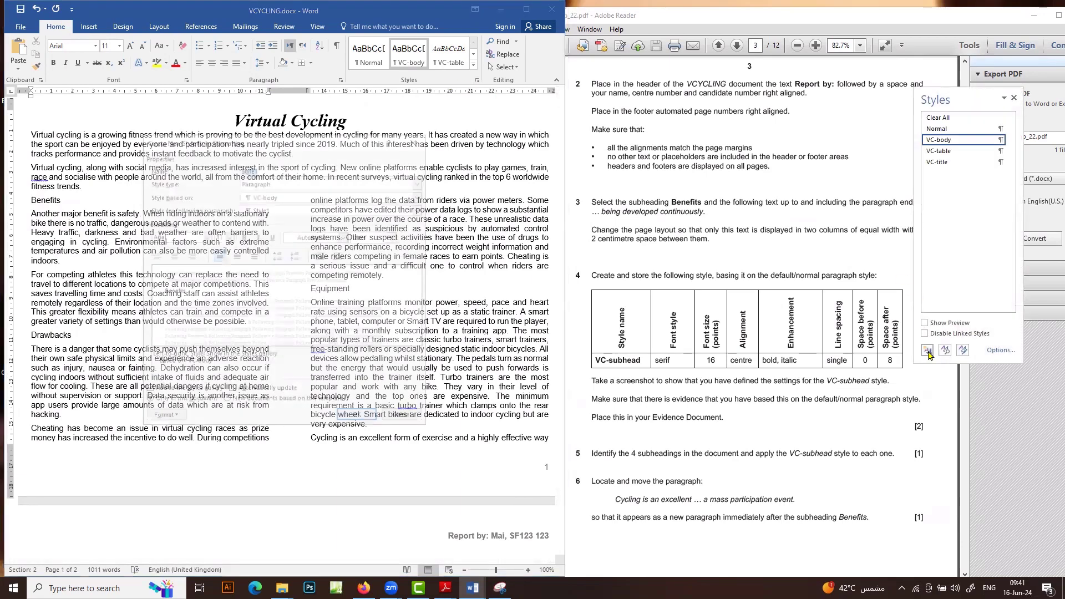
left_click_drag(642, 360, 593, 364)
key("ctrl+c")
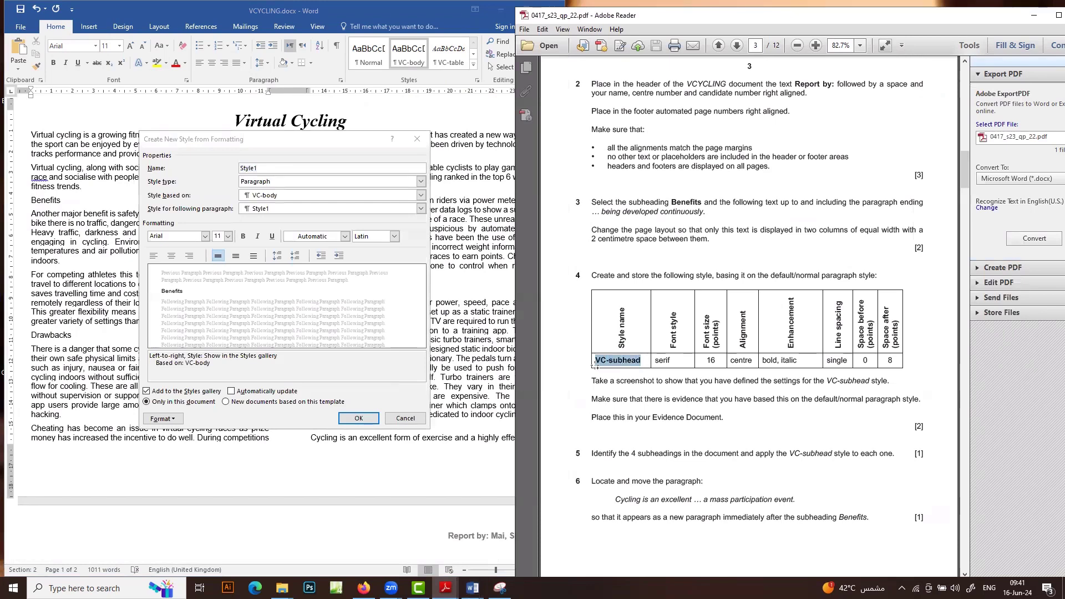
double_click(244, 168)
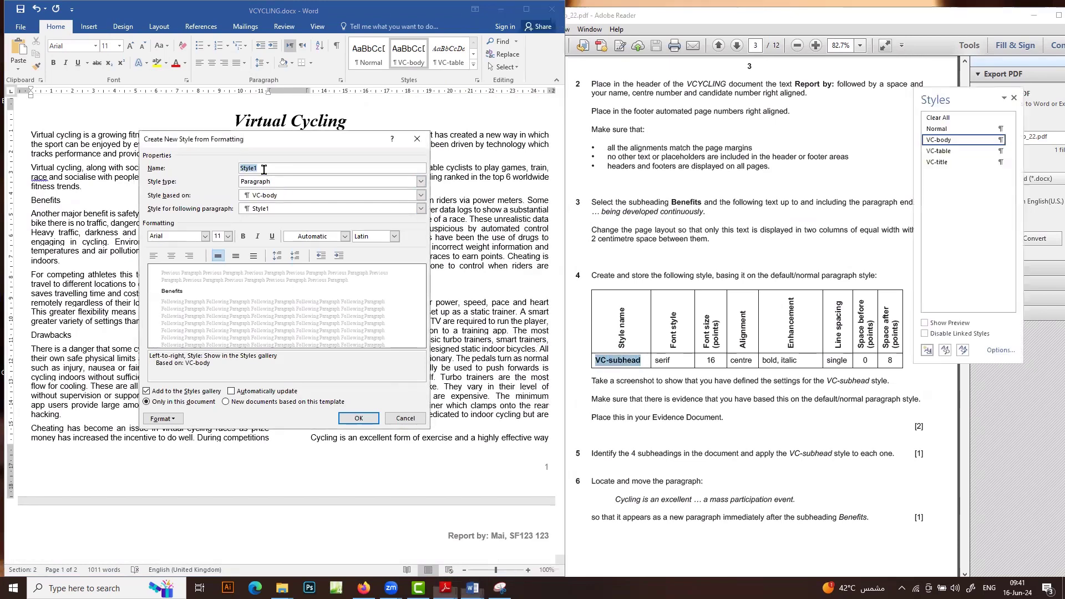
key("ctrl+v")
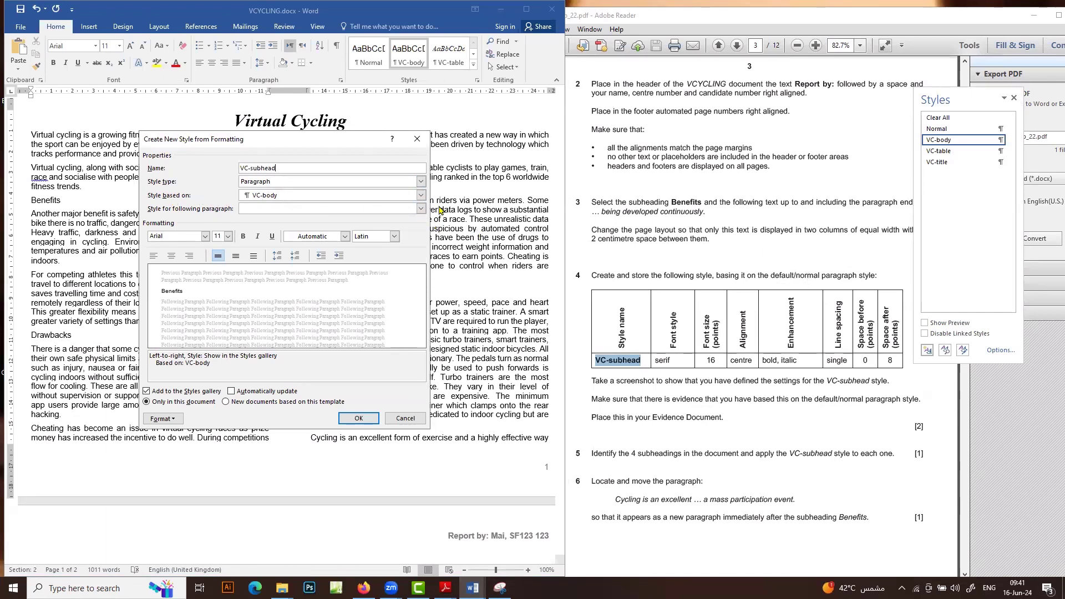
left_click(421, 195)
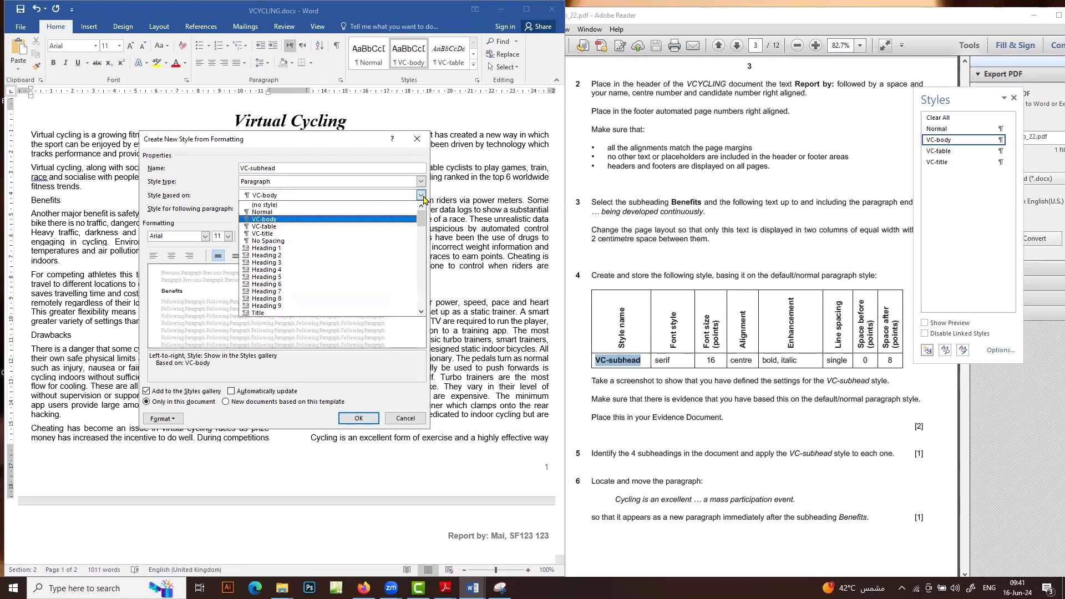
left_click(377, 212)
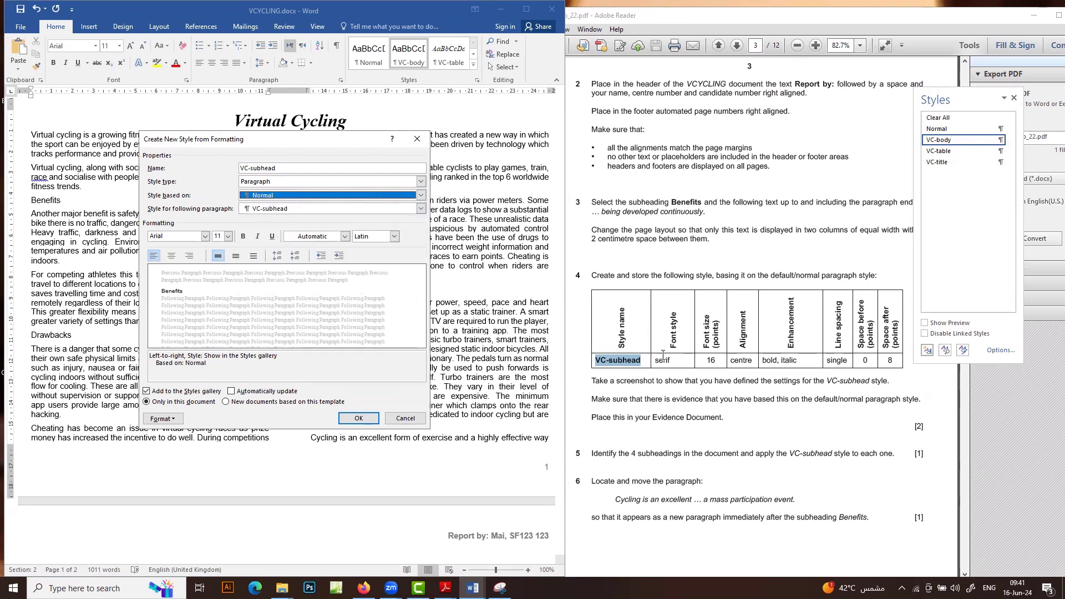
Set VC-subhead to Times New Roman 16 pt, bold, italic and centred
left_click(186, 237)
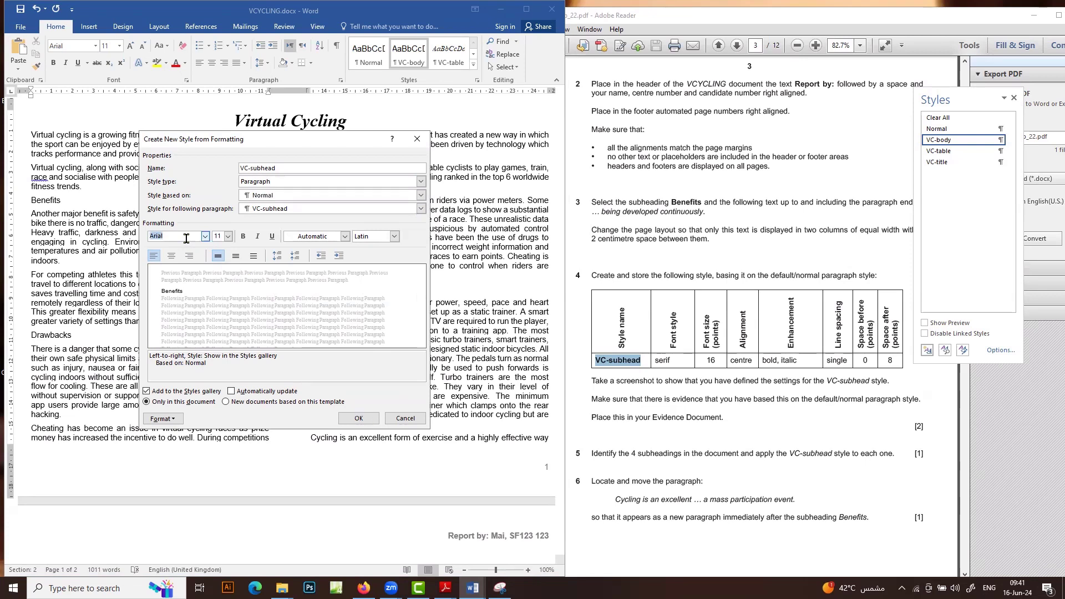
type("Times New Roman")
double_click(218, 237)
type("1")
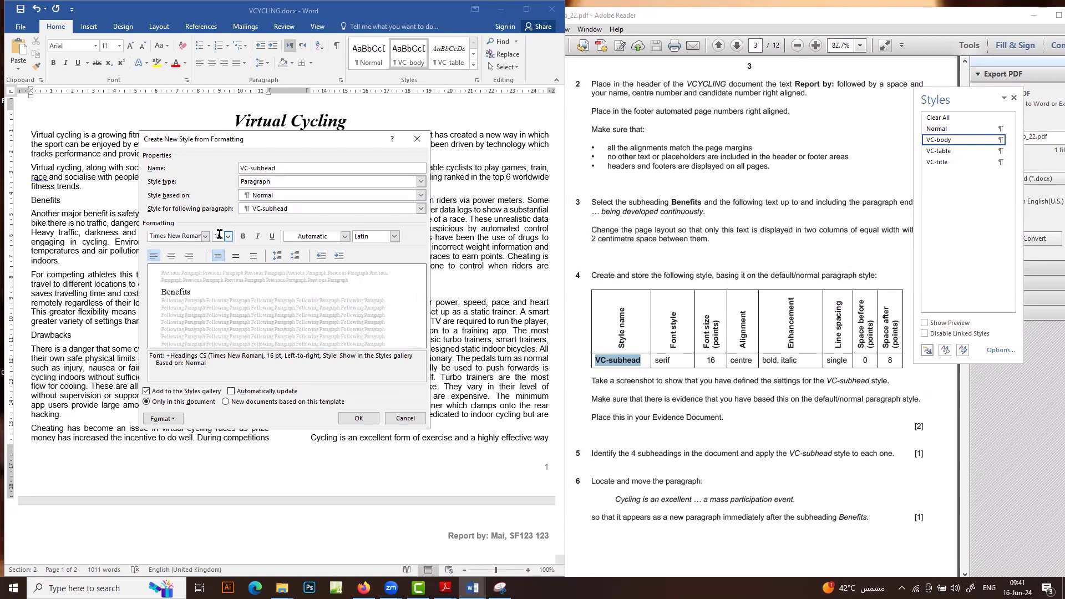
left_click(171, 255)
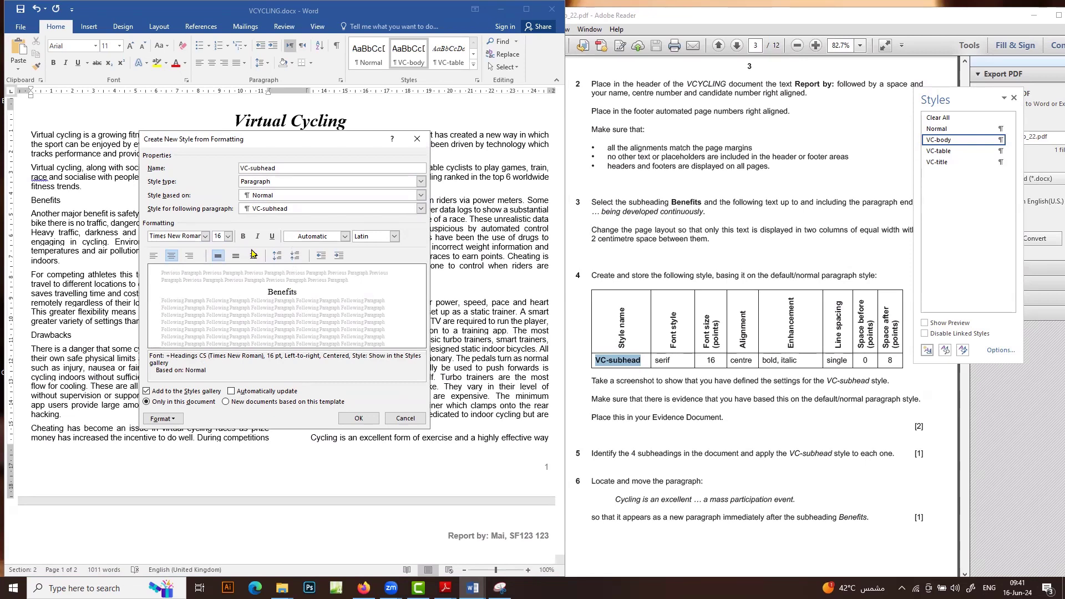
left_click(243, 236)
left_click(257, 236)
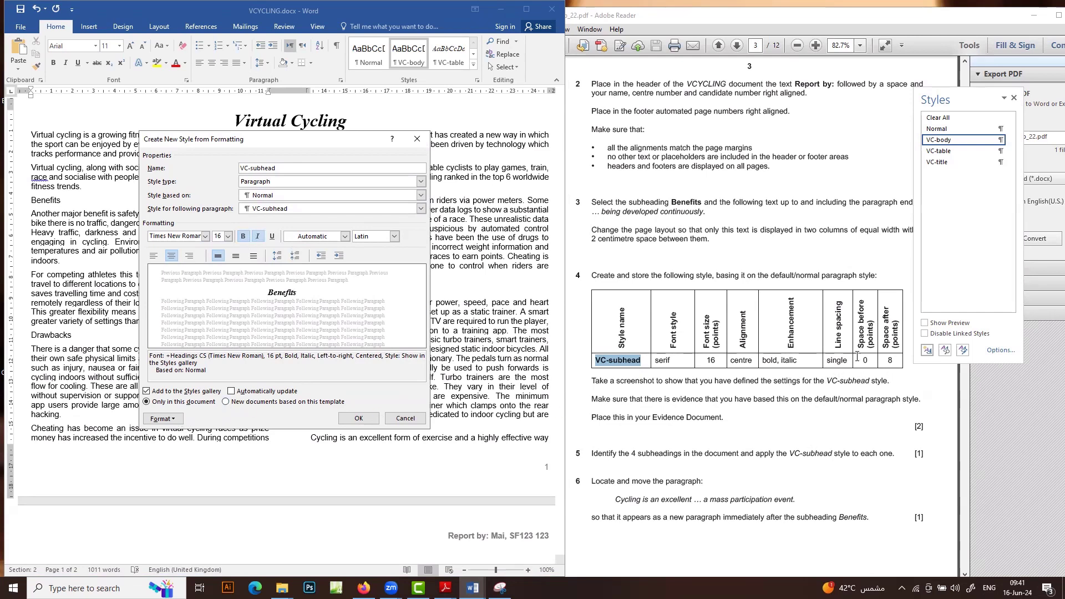
left_click(172, 420)
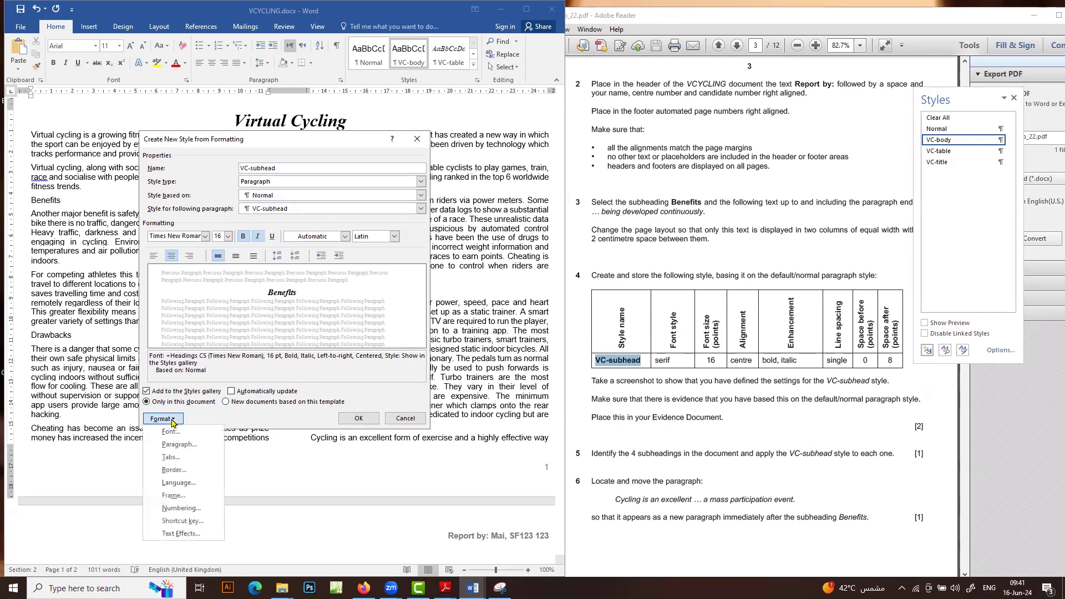
Give VC-subhead 8 pt spacing after paragraphs, then launch Snipping Tool
left_click(207, 444)
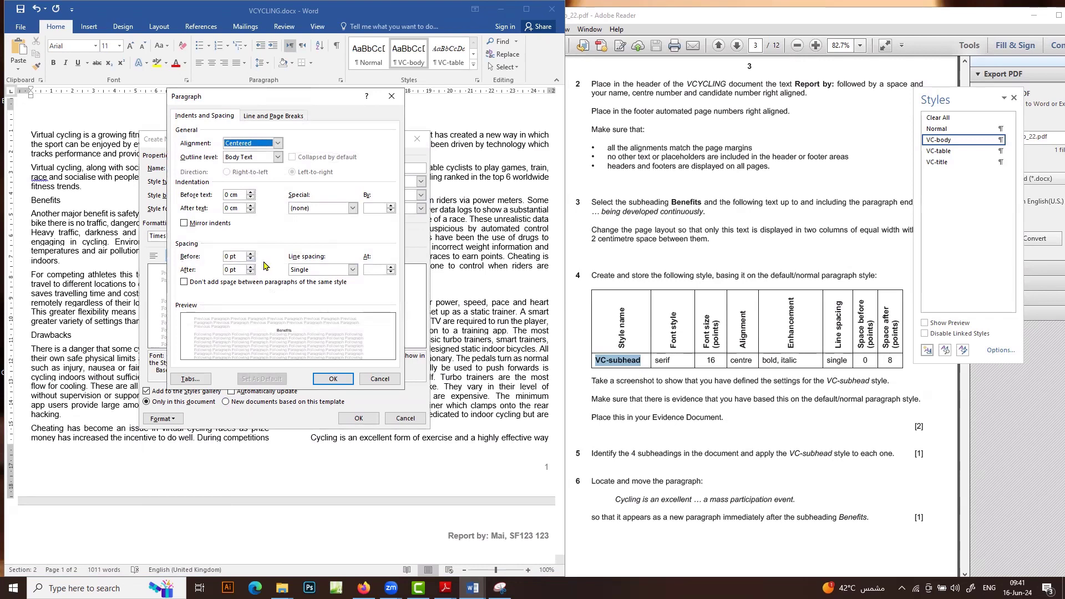
left_click(228, 269)
type("8")
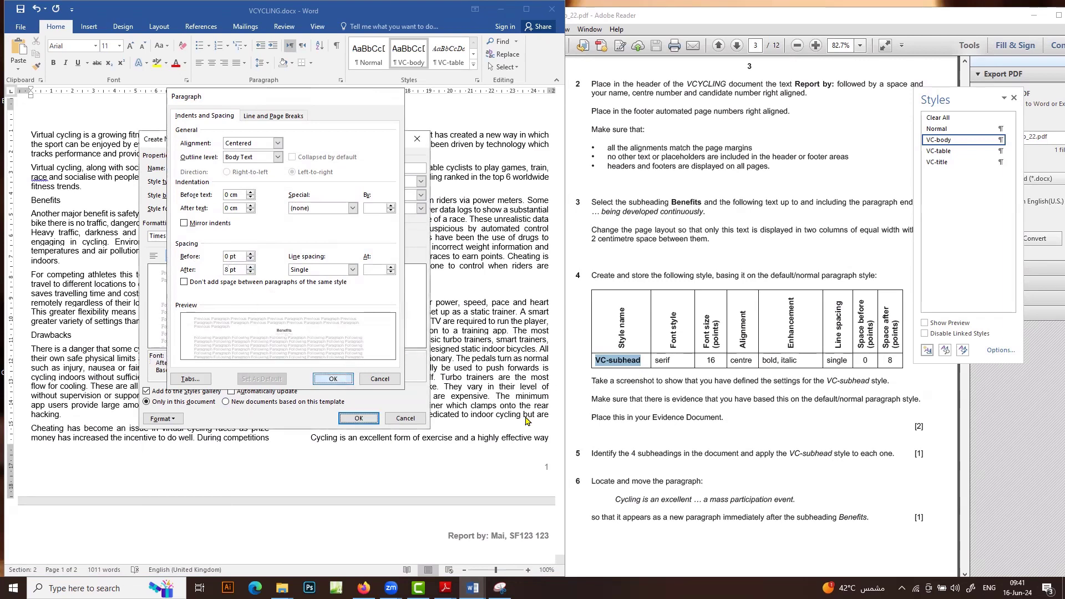
left_click(333, 378)
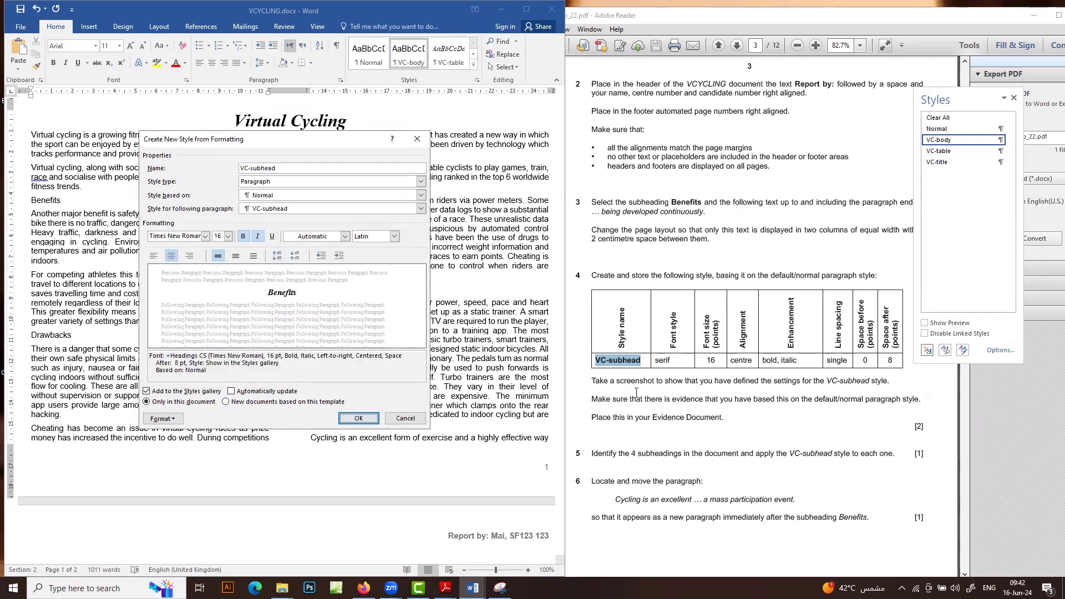
left_click(499, 587)
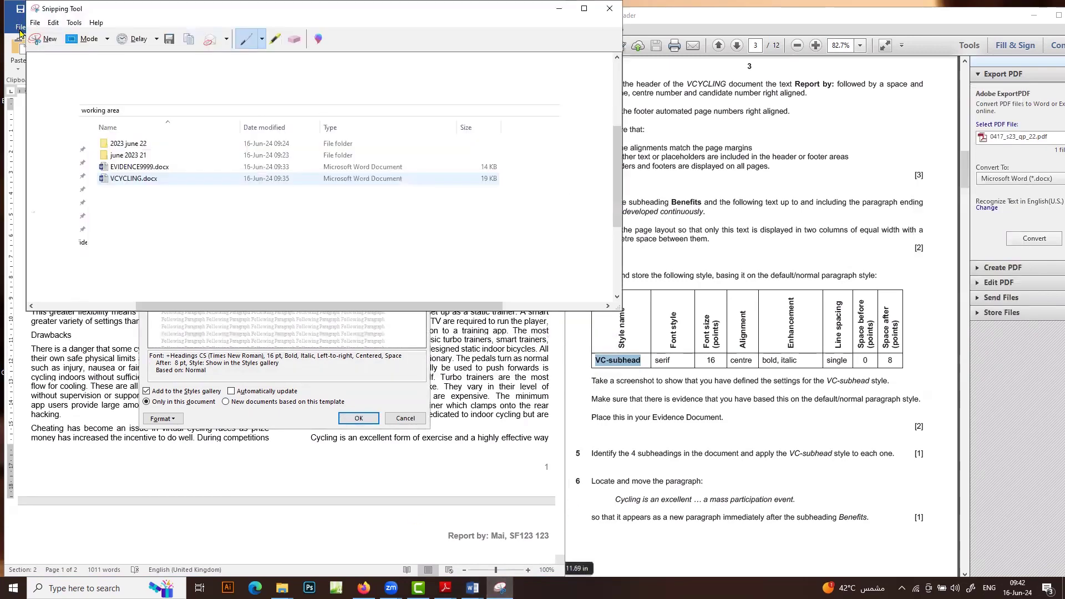
Capture the VC-subhead style definition, then create the style and apply it to Benefits
left_click(44, 39)
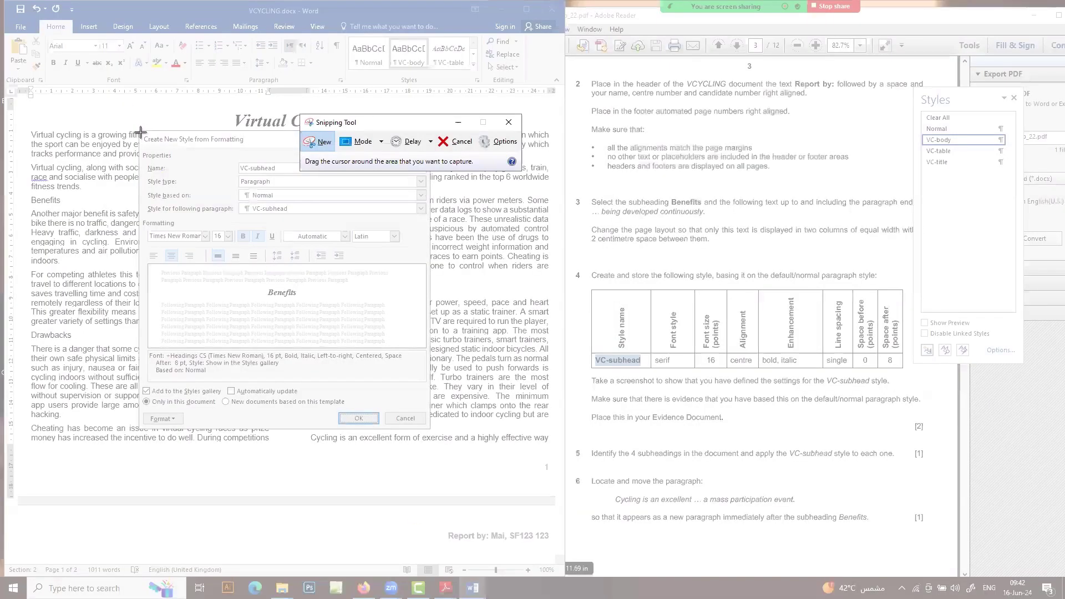
left_click_drag(140, 132, 432, 427)
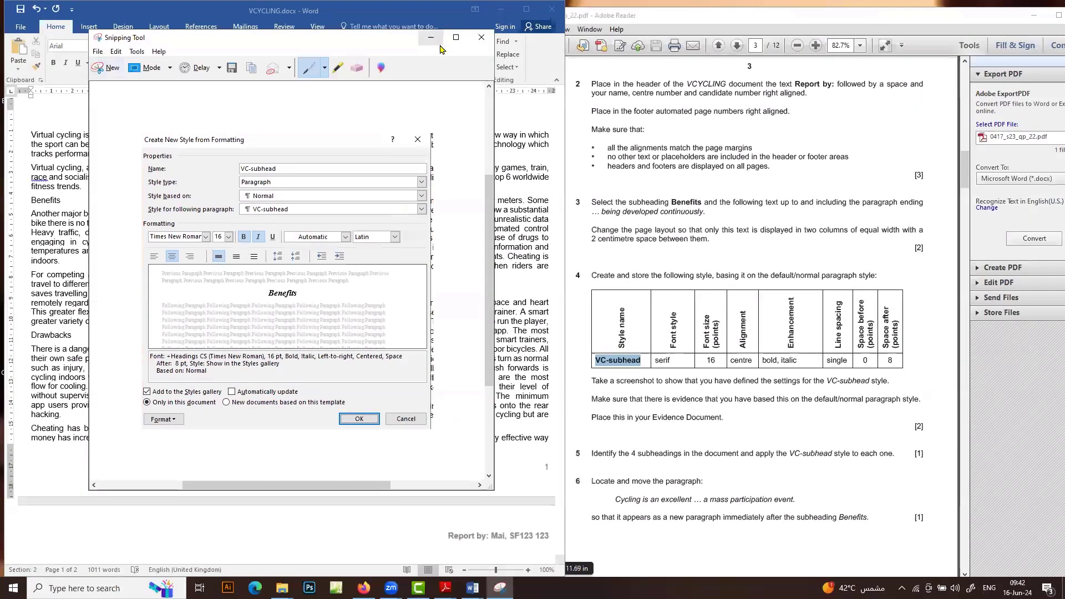
left_click(432, 411)
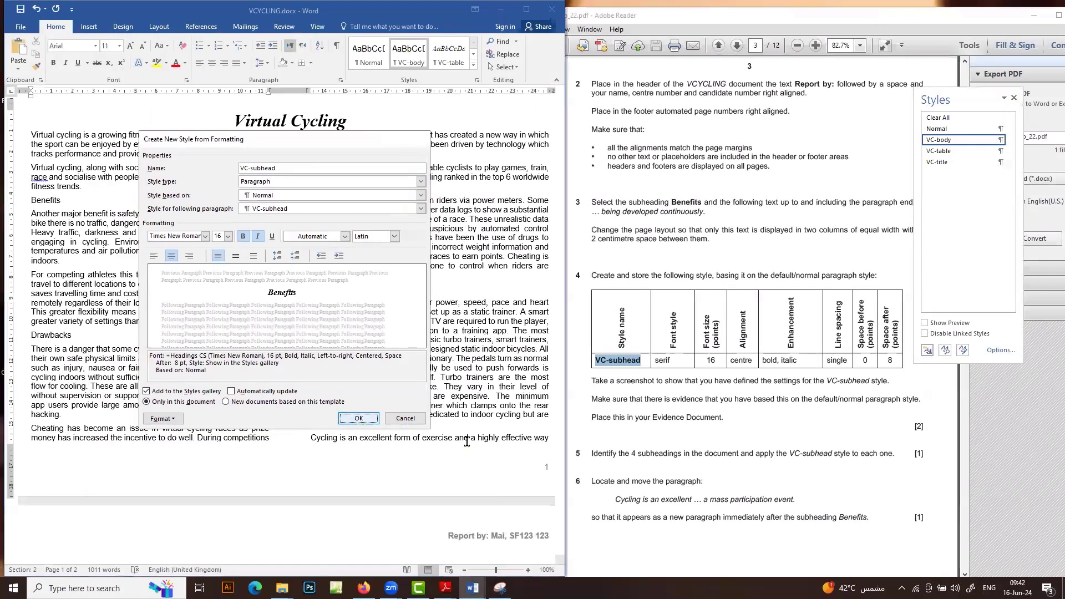
left_click(358, 418)
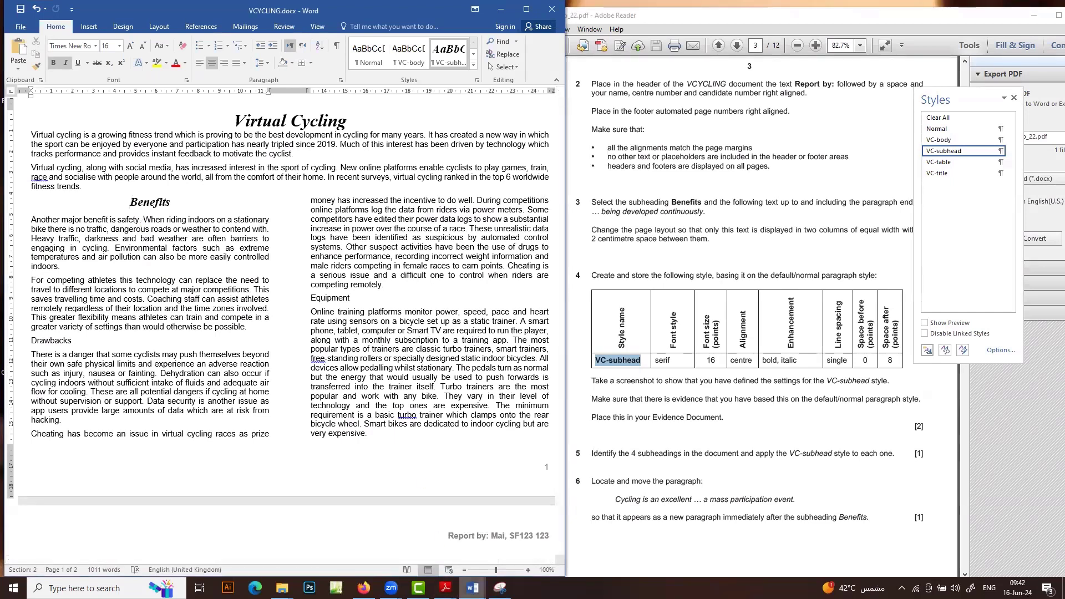
Paste the style capture under Step 4 evidence in EVIDENCE9999 and return to VCYCLING
left_click(473, 588)
left_click(438, 540)
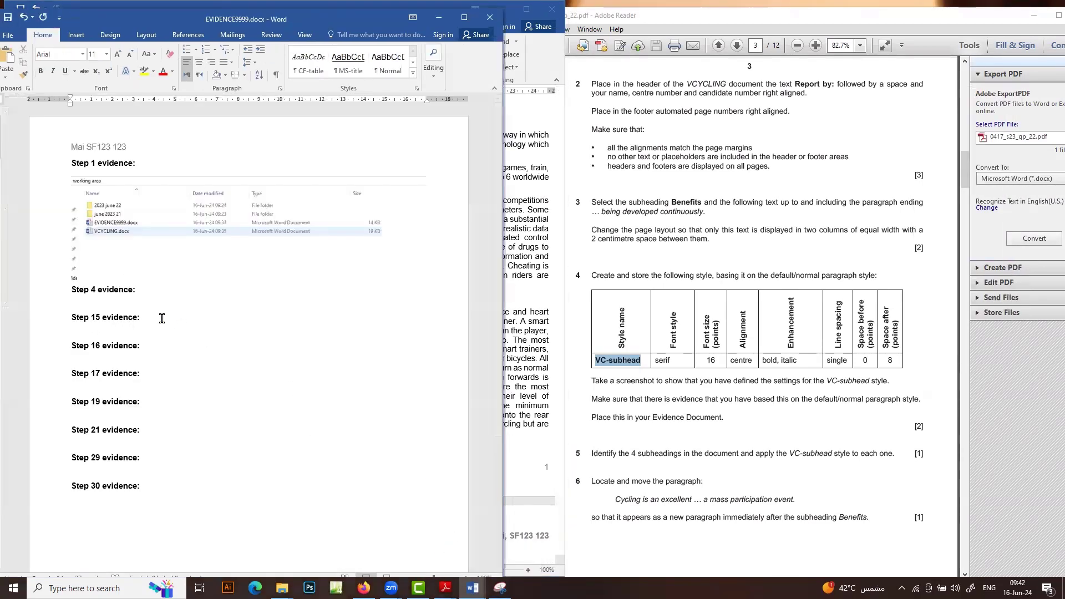
key("ctrl+v")
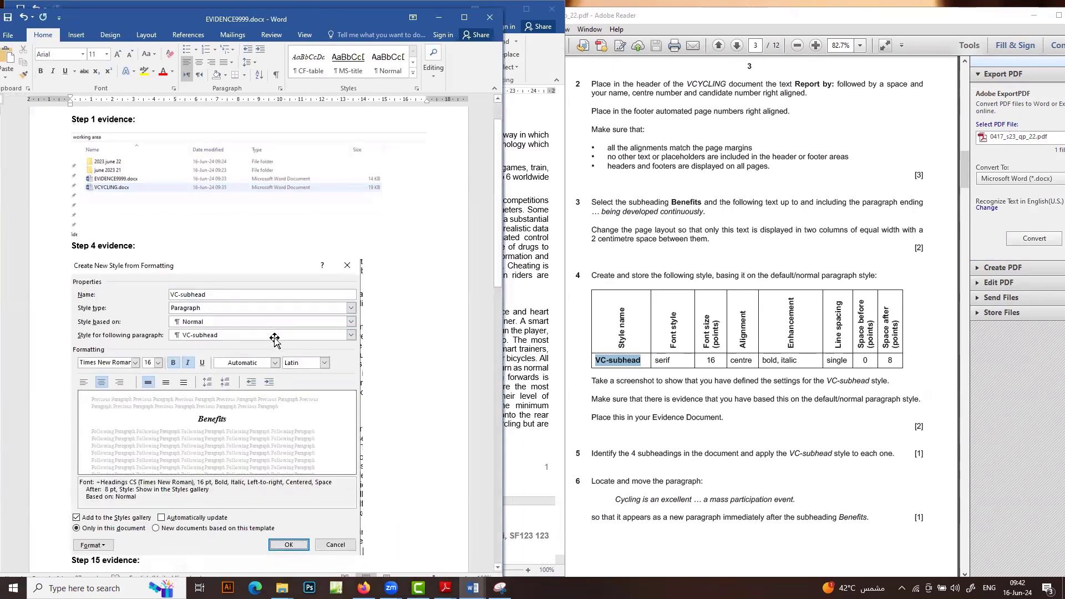
left_click(439, 17)
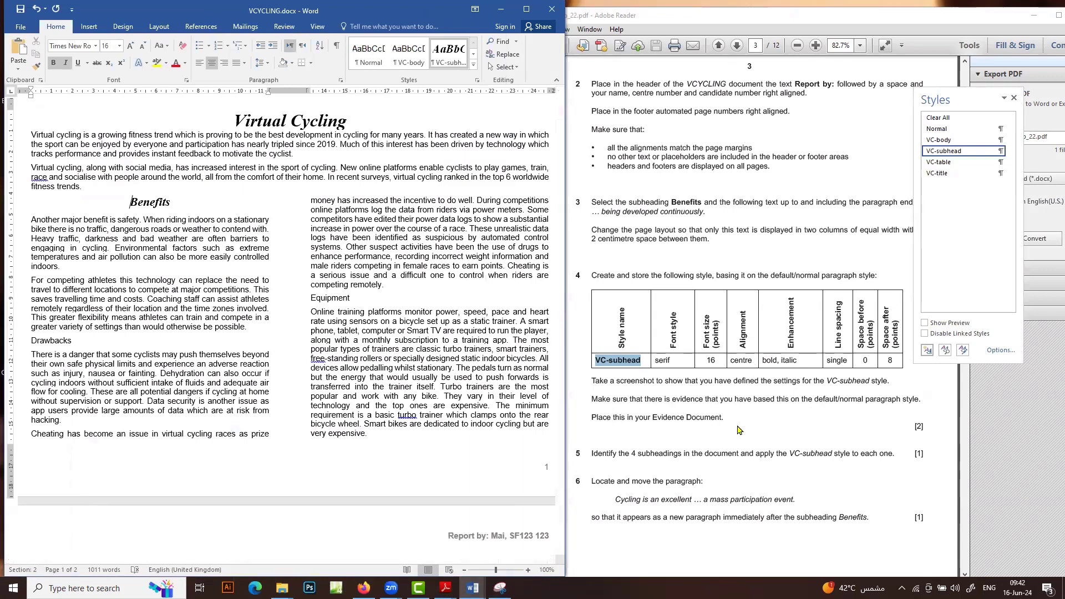
Apply VC-subhead to the Drawbacks, Virtual Cycling Apps and Equipment headings
scroll(724, 414, "down", 2)
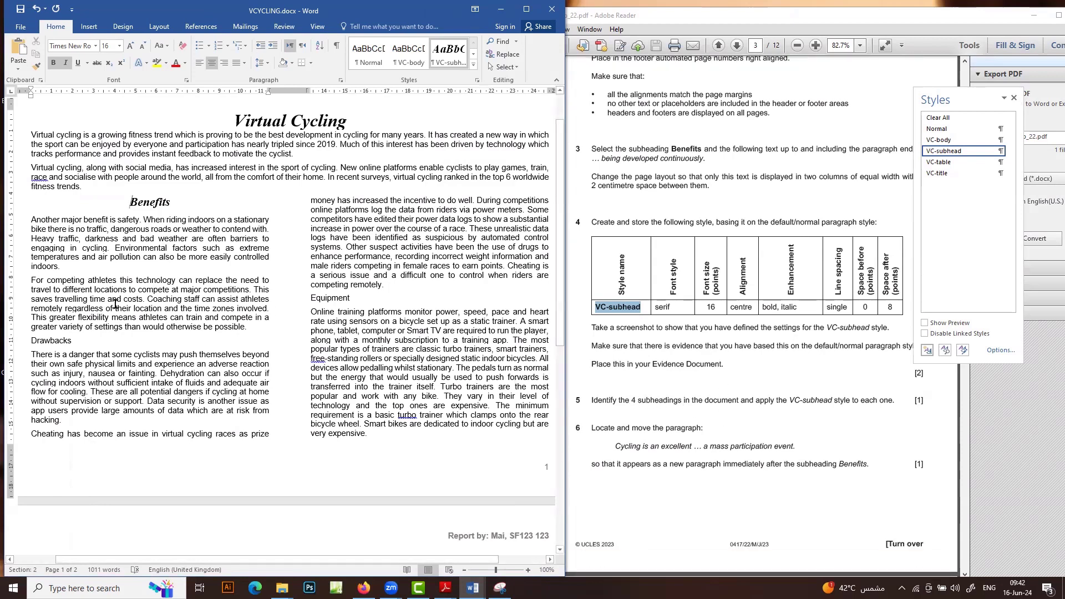
left_click(57, 339)
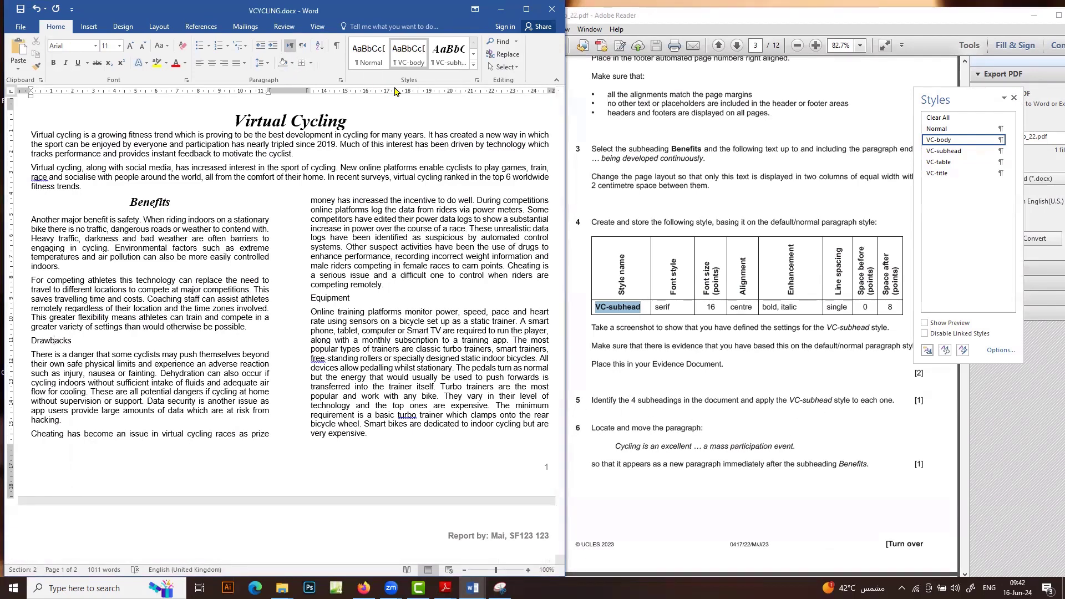
left_click(448, 64)
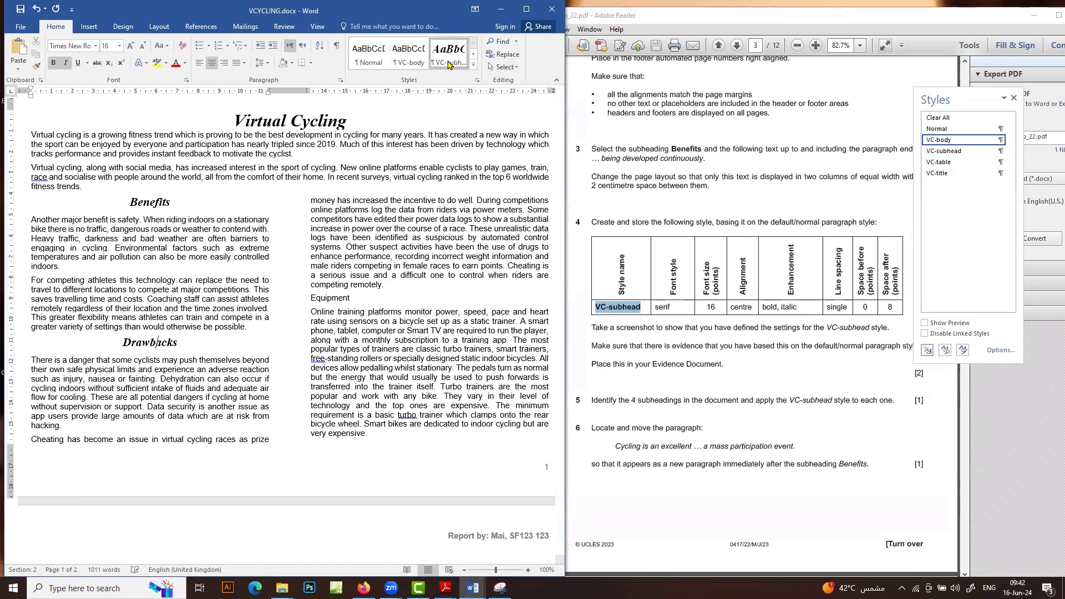
scroll(431, 323, "down", 3)
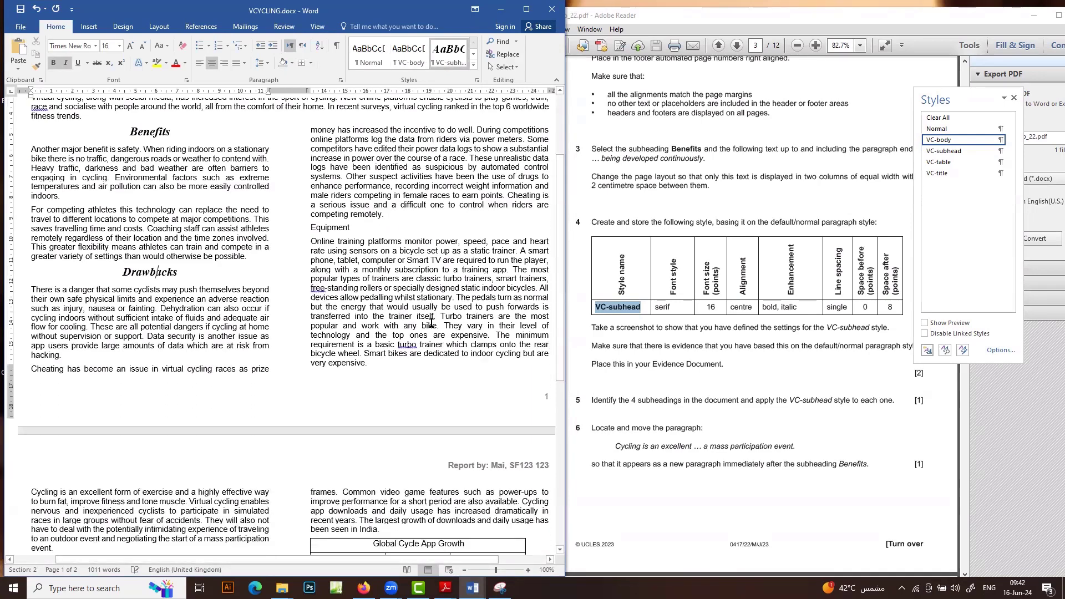
scroll(431, 322, "down", 12)
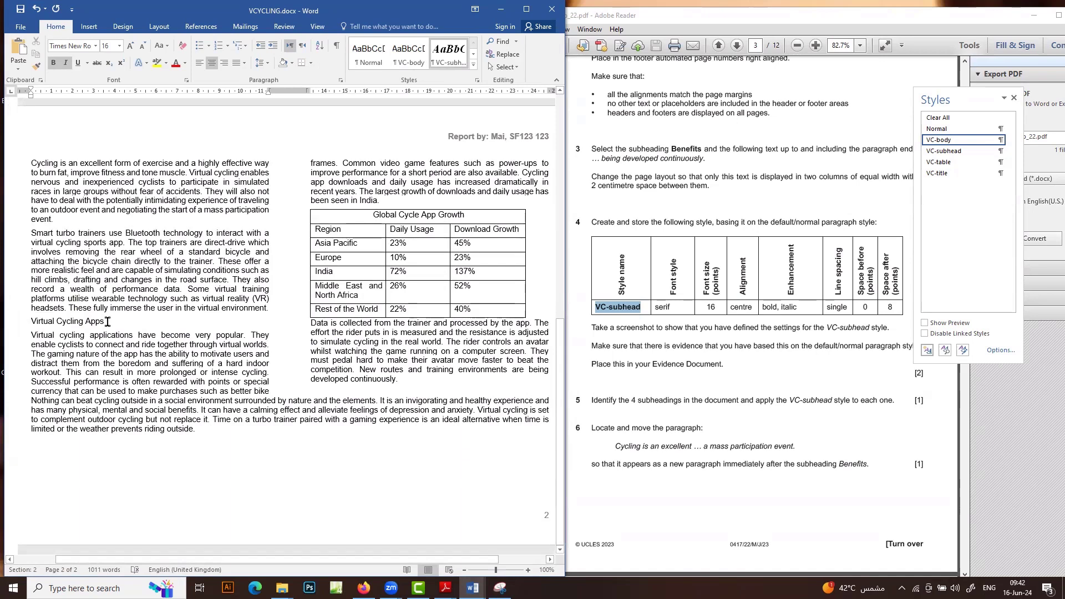
left_click_drag(108, 322, 31, 322)
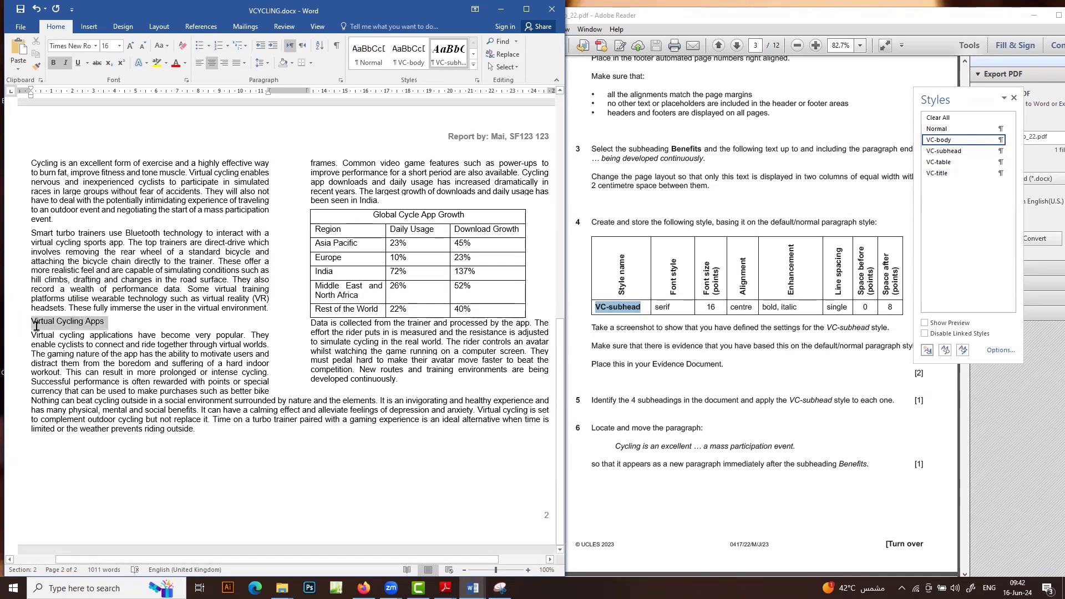
left_click(451, 57)
scroll(428, 351, "up", 9)
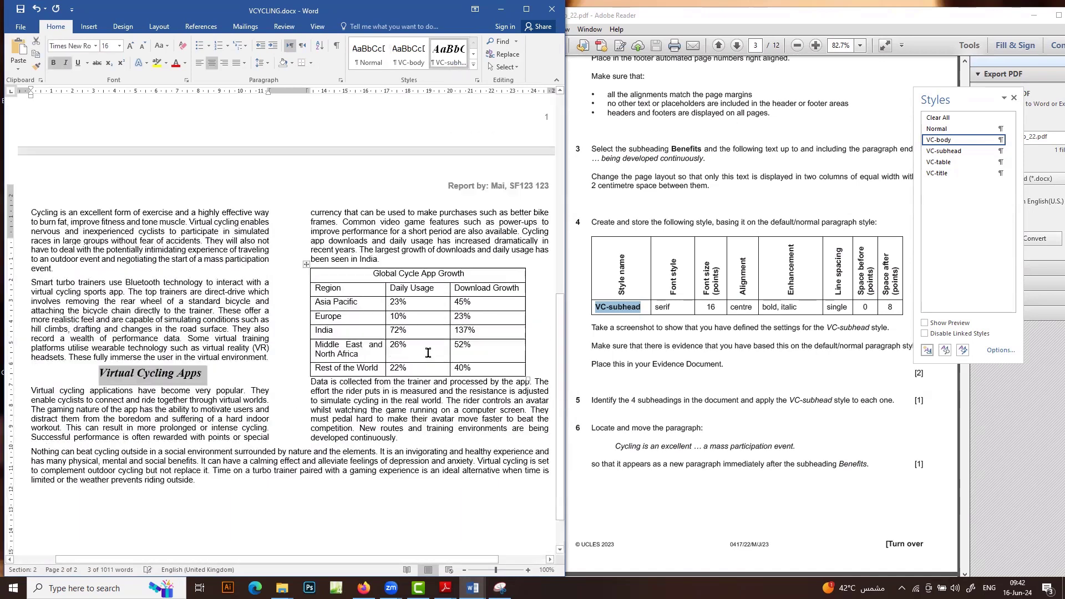
scroll(424, 323, "up", 4)
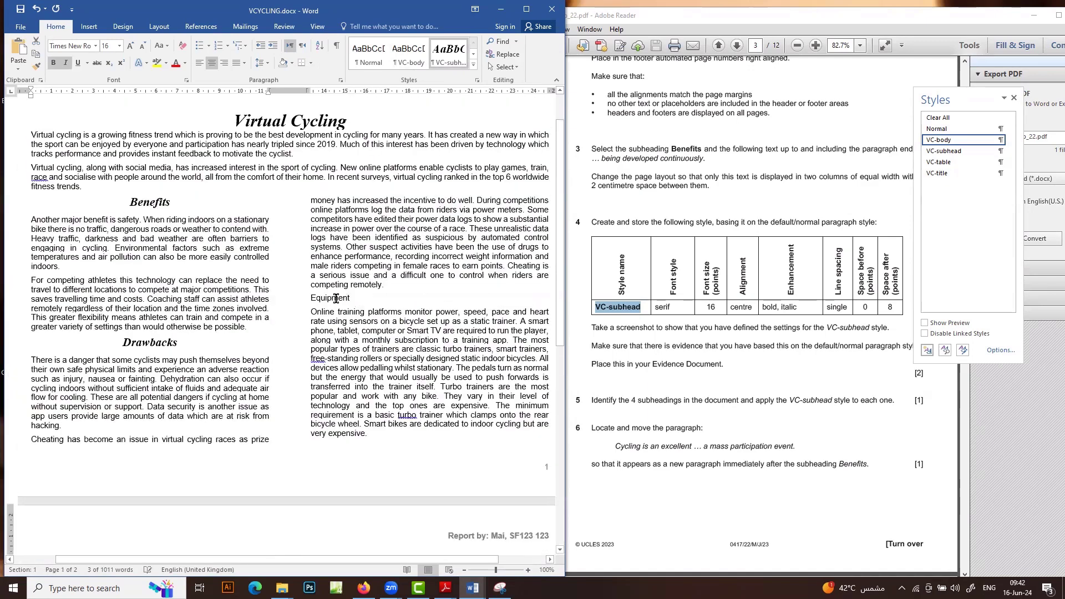
double_click(333, 298)
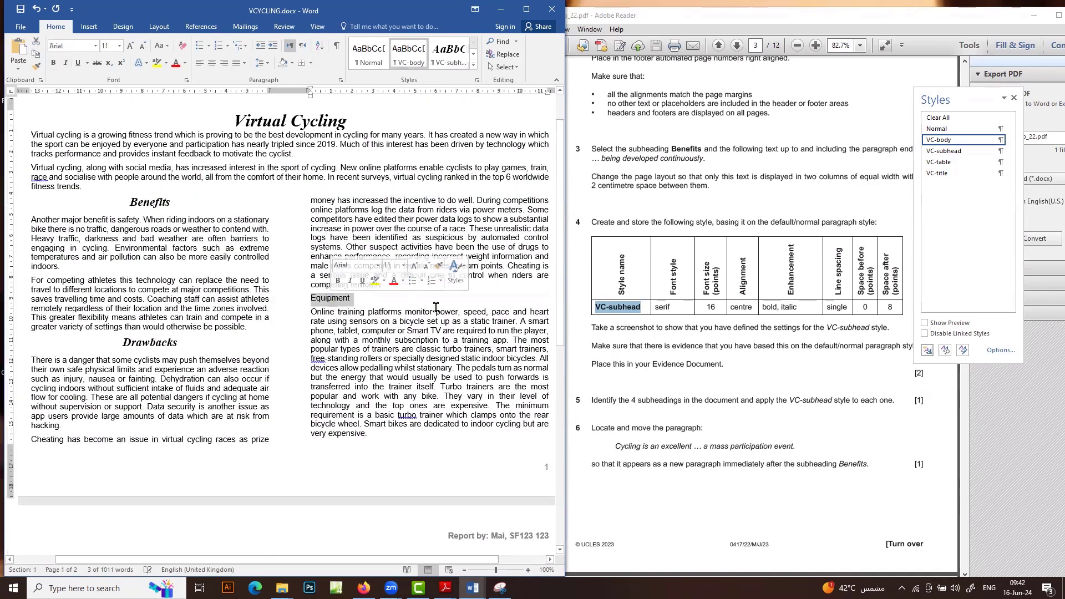
left_click(446, 65)
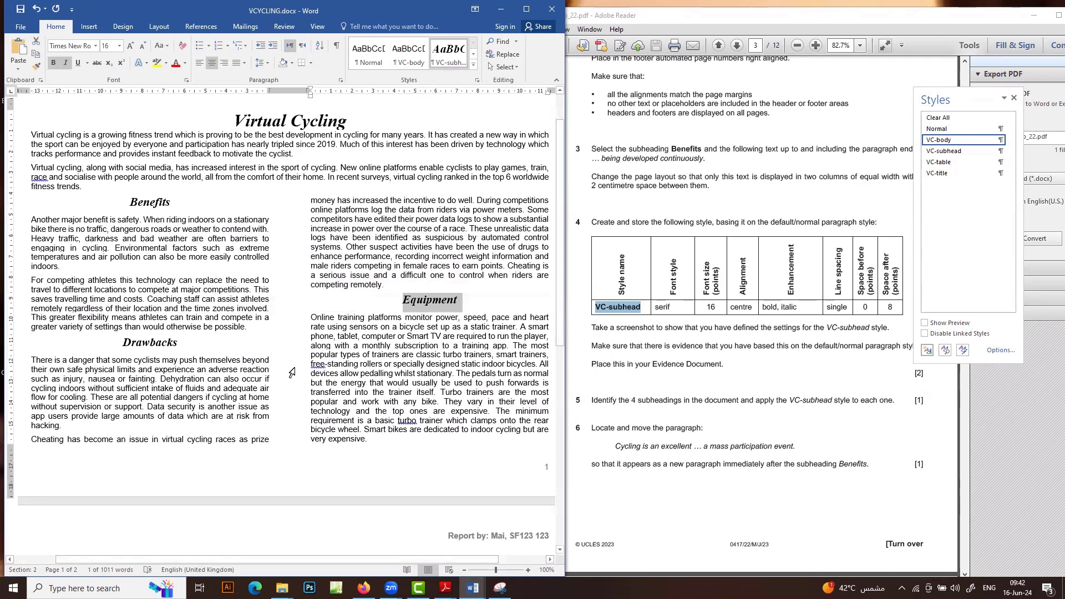
scroll(449, 359, "down", 8)
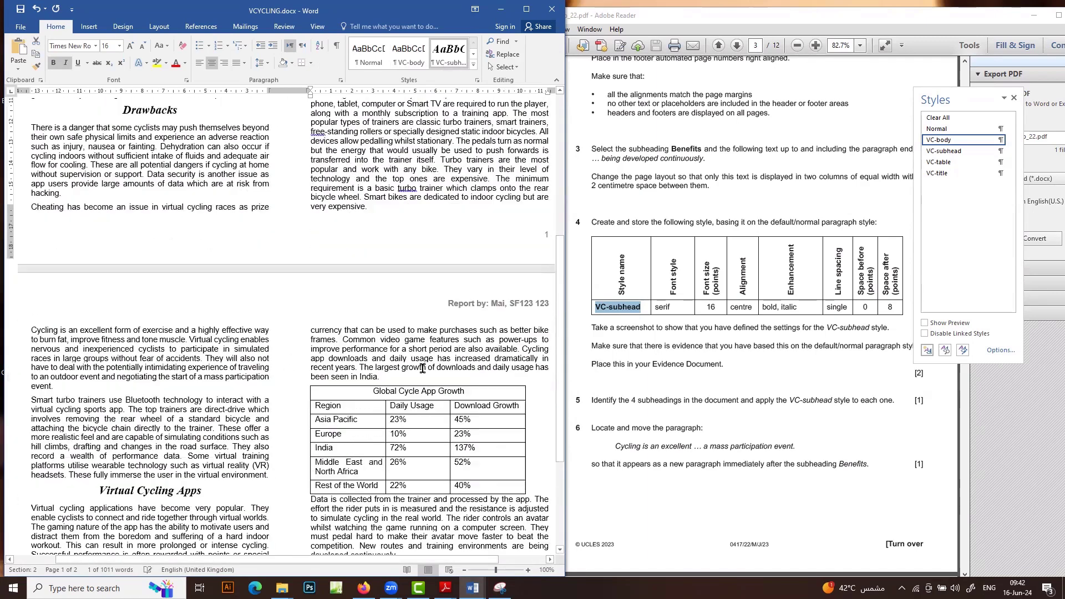
scroll(723, 389, "down", 3)
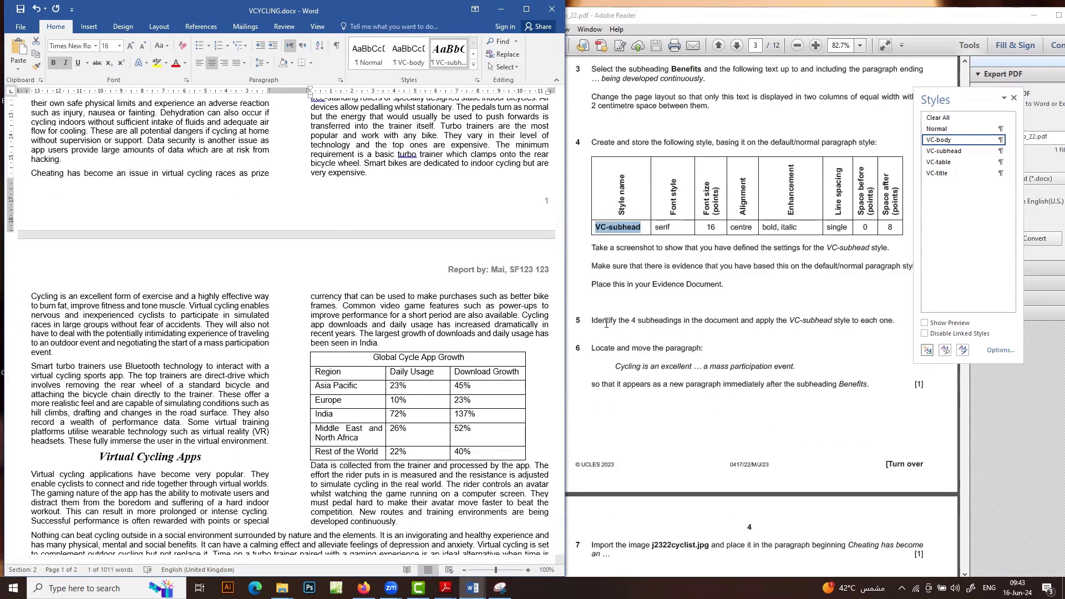
scroll(606, 323, "down", 3)
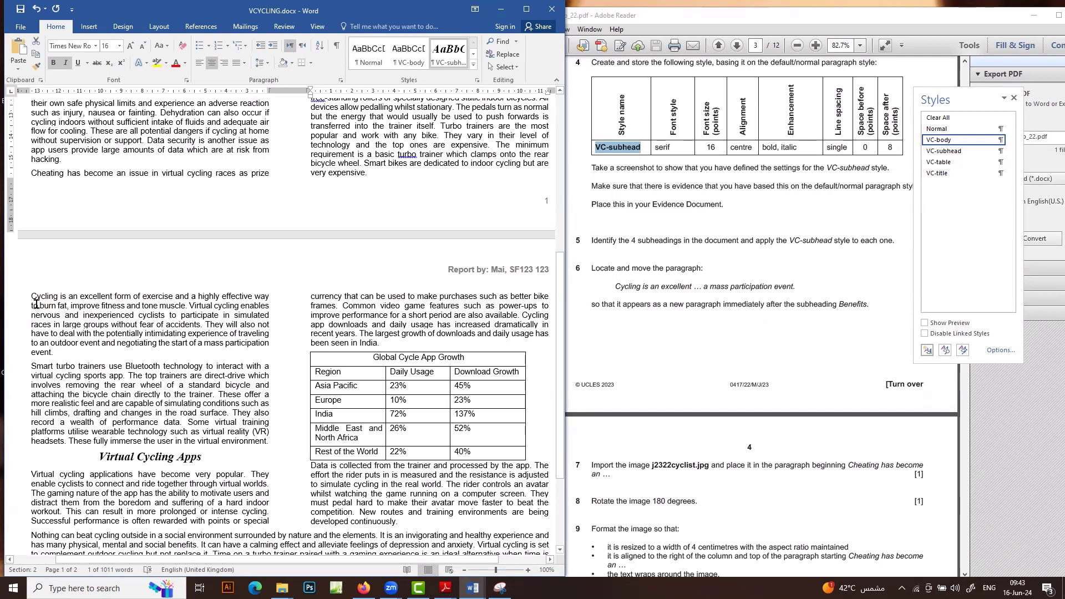
Cut the 'Cycling is an excellent' paragraph and paste it right under Benefits, removing the blank line
left_click_drag(32, 295, 64, 347)
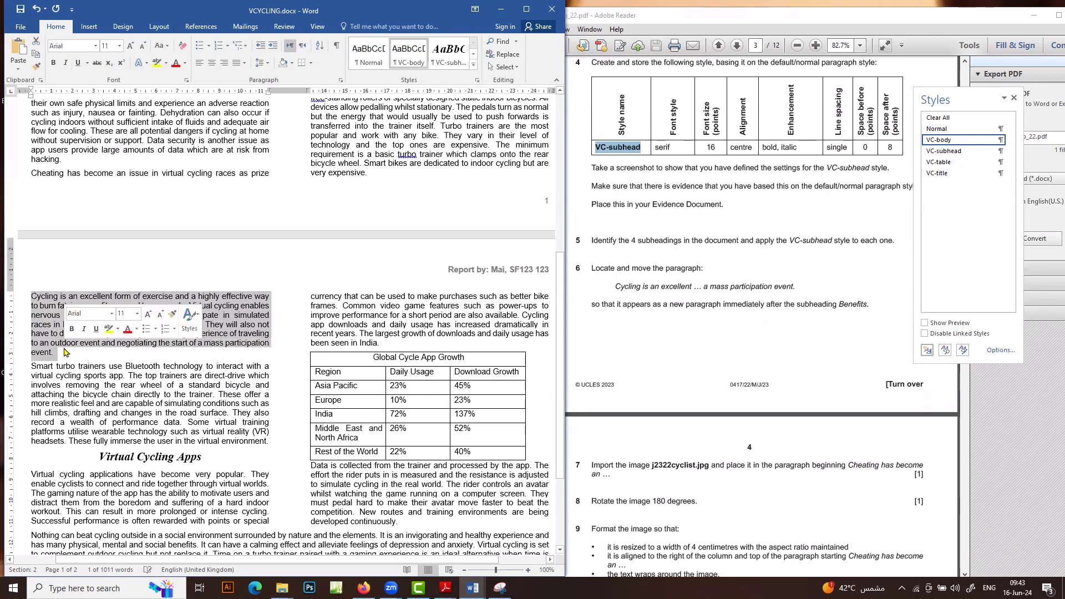
key("ctrl+x")
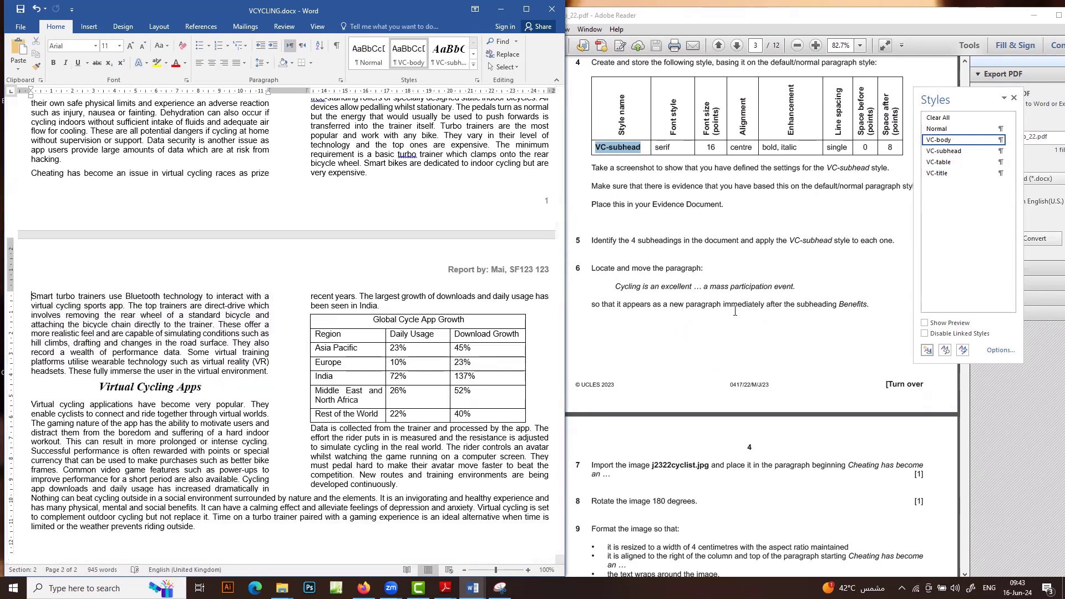
scroll(250, 291, "up", 8)
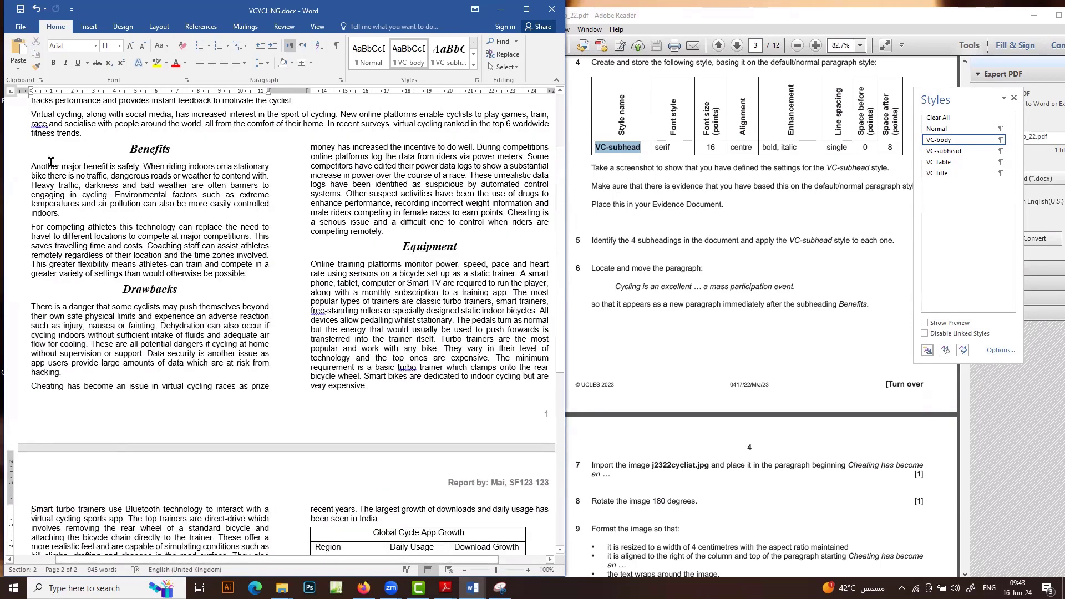
left_click(29, 165)
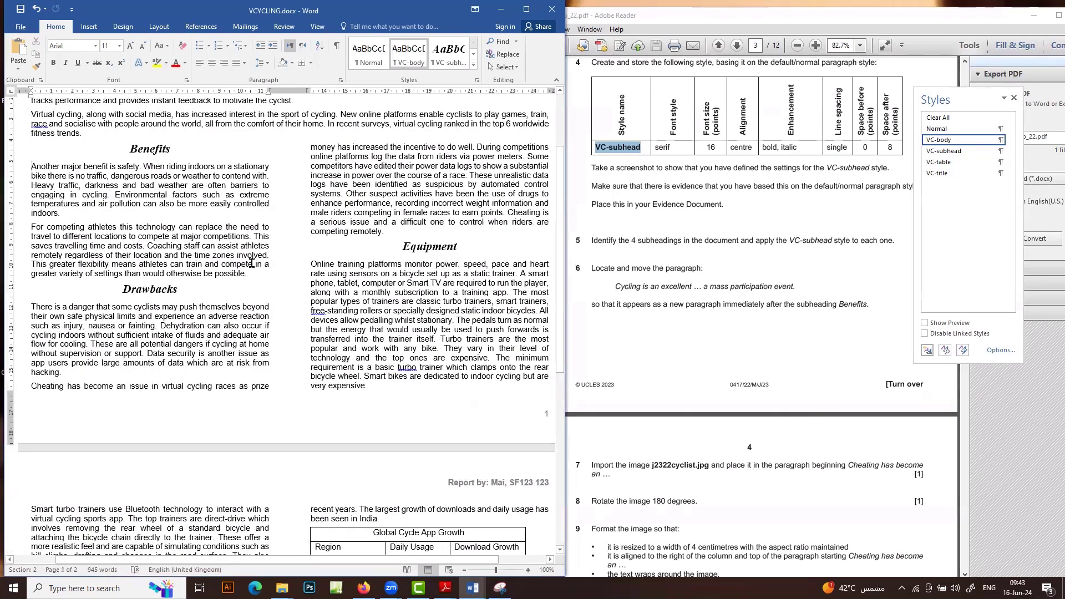
key("Up")
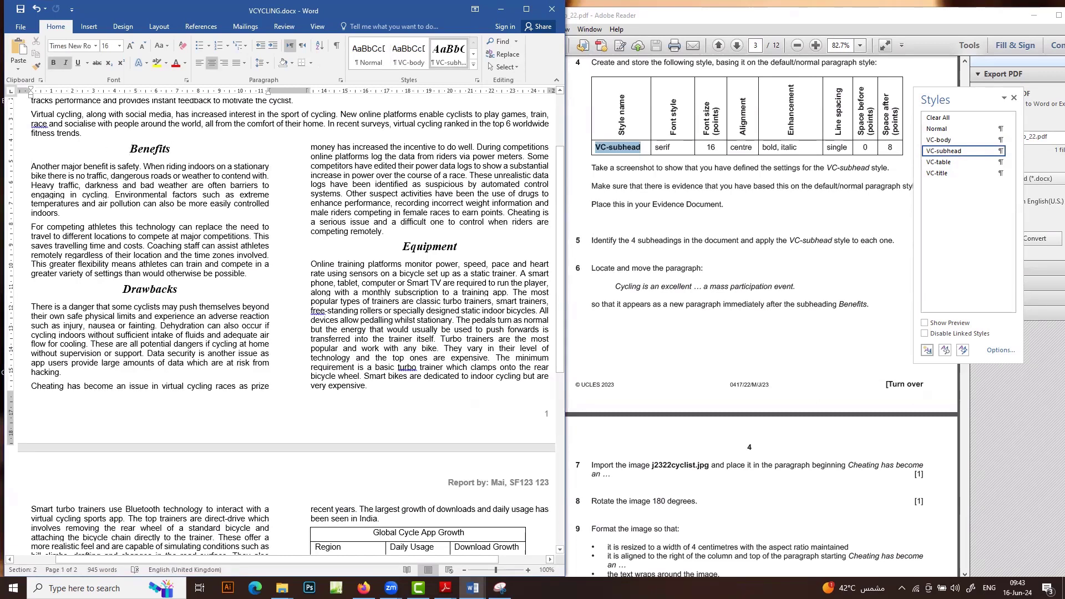
key("Return")
key("ctrl+v")
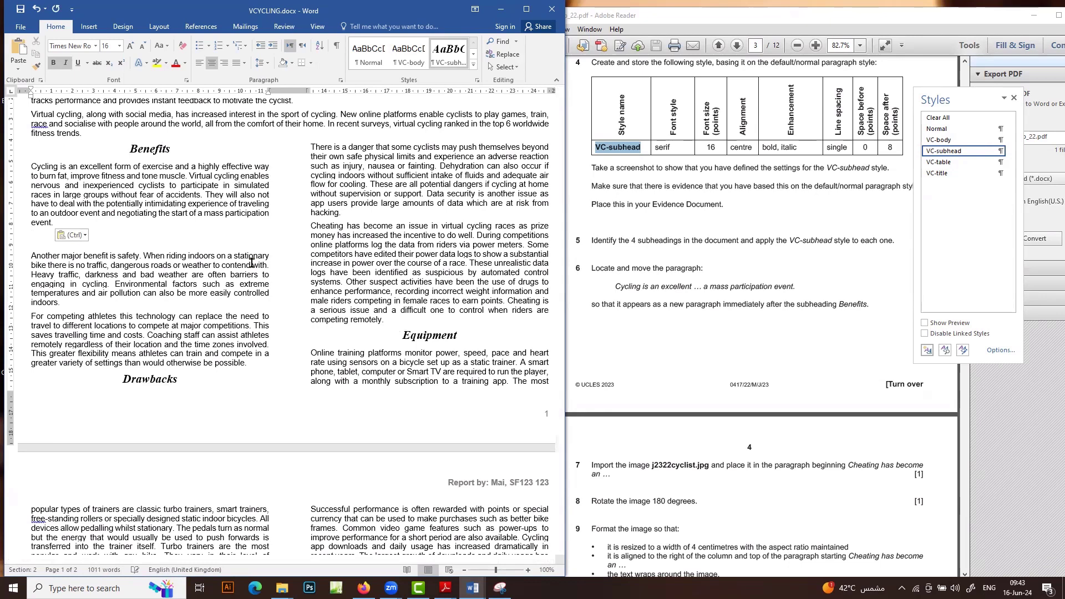
key("BackSpace")
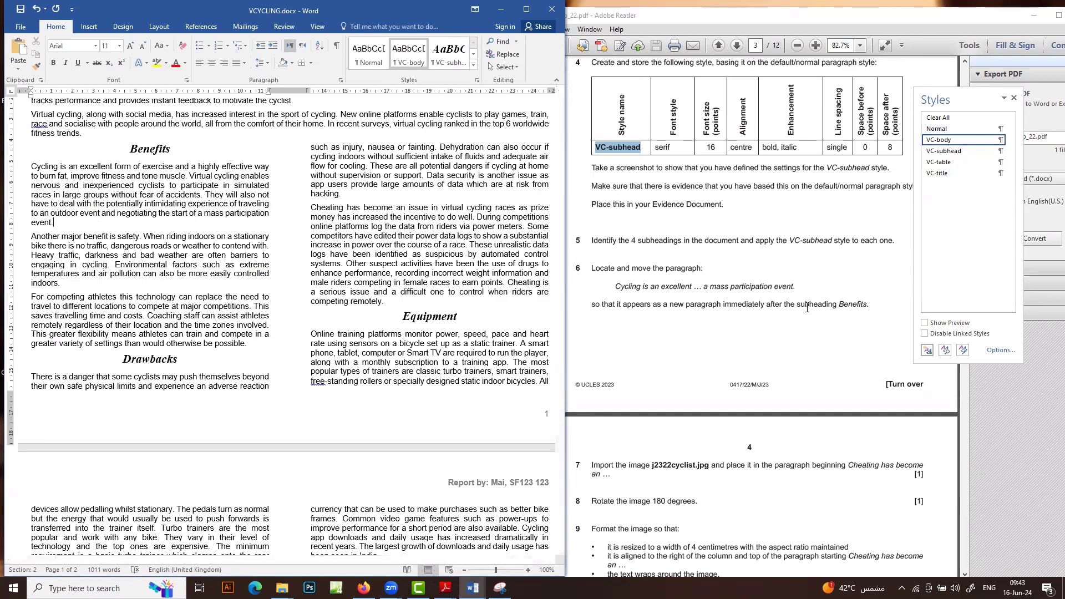
left_click(71, 229)
Insert j2322cyclist.jpg at the start of the 'Cheating has become an issue' paragraph
scroll(791, 365, "down", 1)
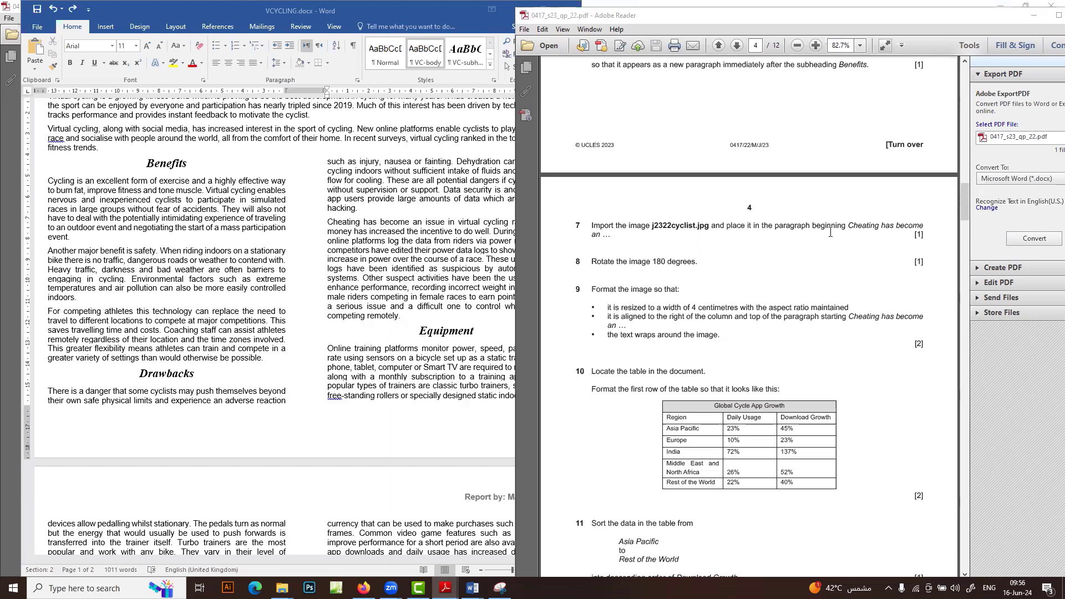
left_click(328, 222)
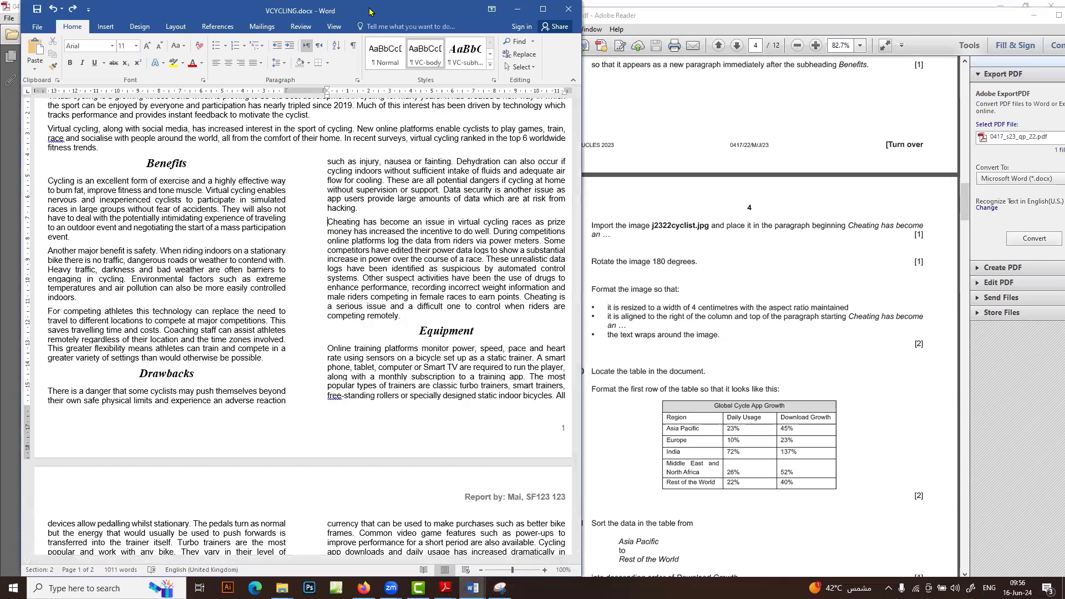
left_click_drag(369, 12, 337, 12)
left_click(73, 27)
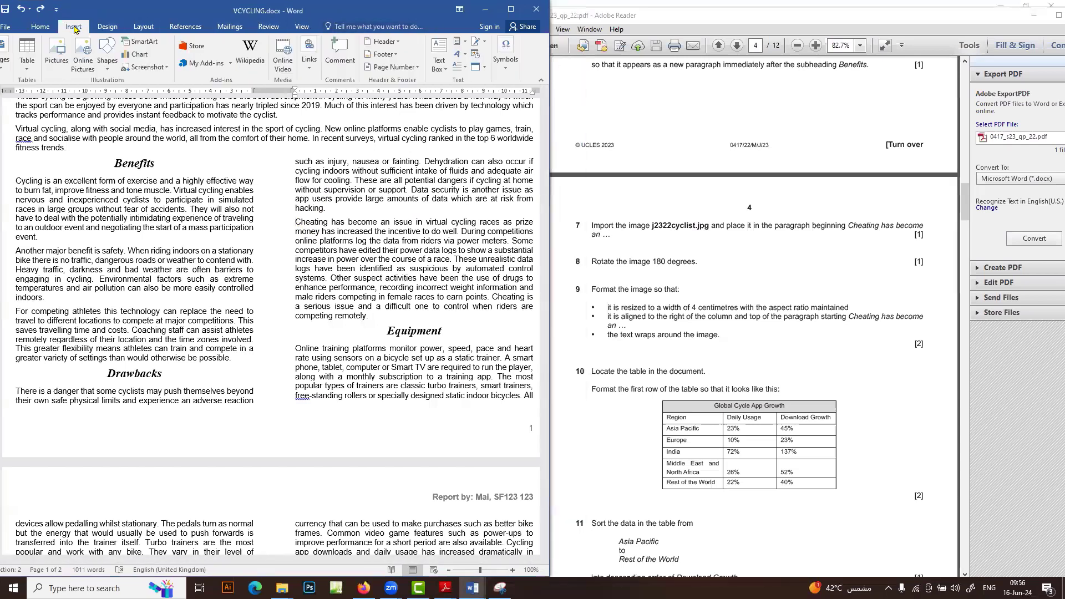
left_click(56, 61)
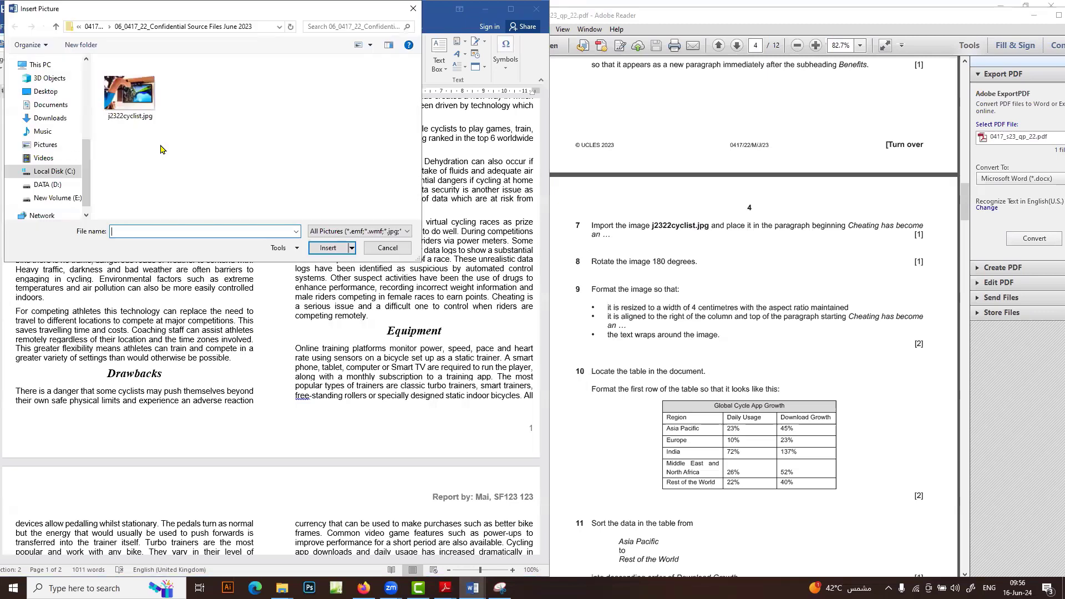
double_click(146, 119)
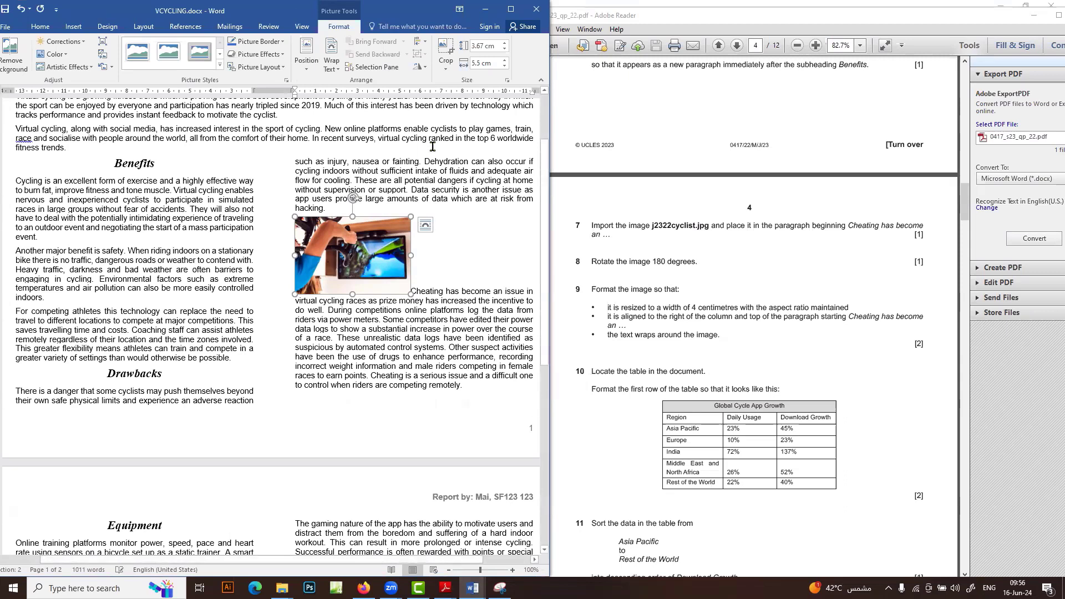
Rotate the picture right 90° twice, turning it 180 degrees
left_click(423, 67)
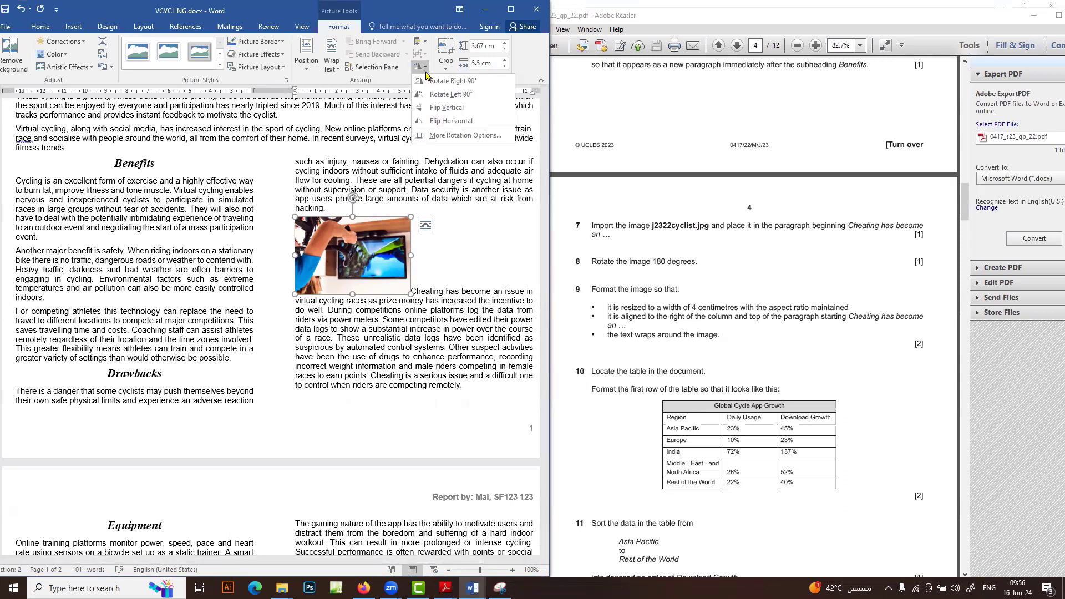
left_click(428, 81)
left_click(425, 67)
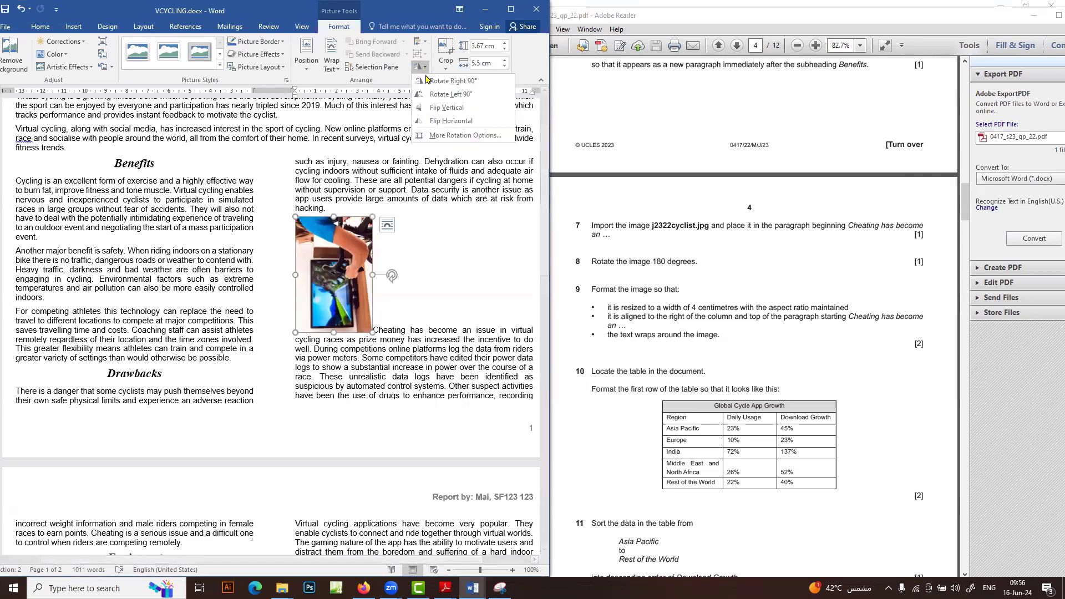
left_click(428, 80)
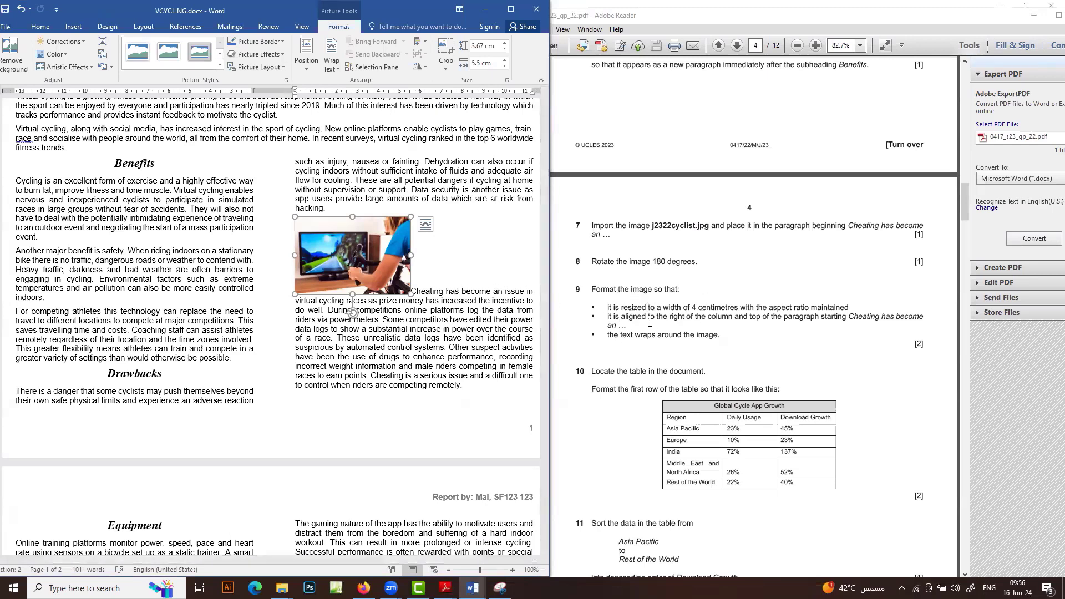
Resize the cyclist picture from 5.5 cm to 4 cm wide in Size and Position
right_click(356, 237)
left_click(397, 425)
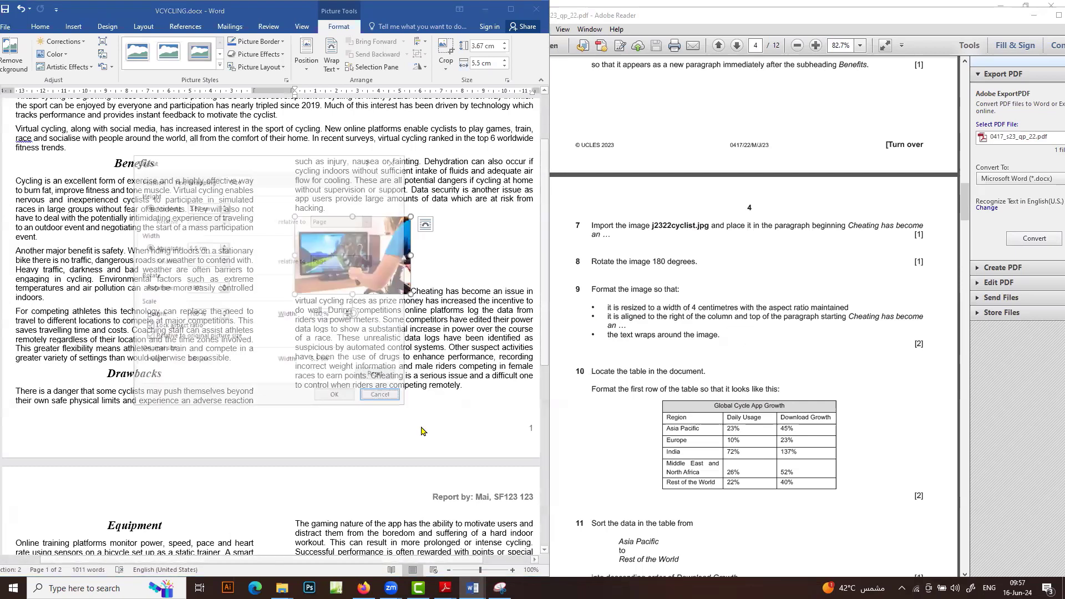
left_click_drag(197, 247, 172, 248)
type("4")
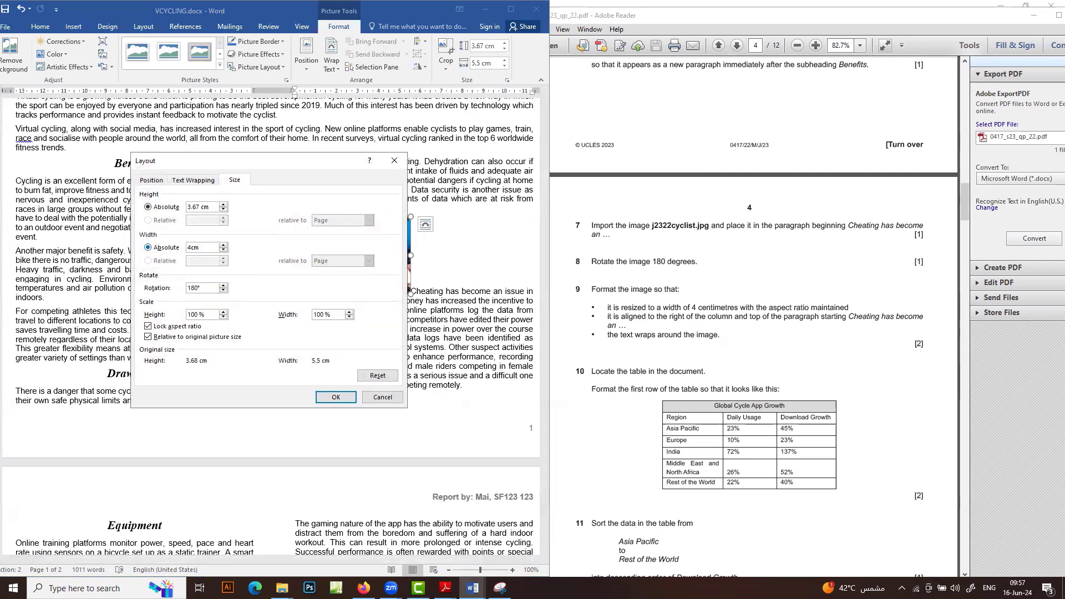
left_click(335, 397)
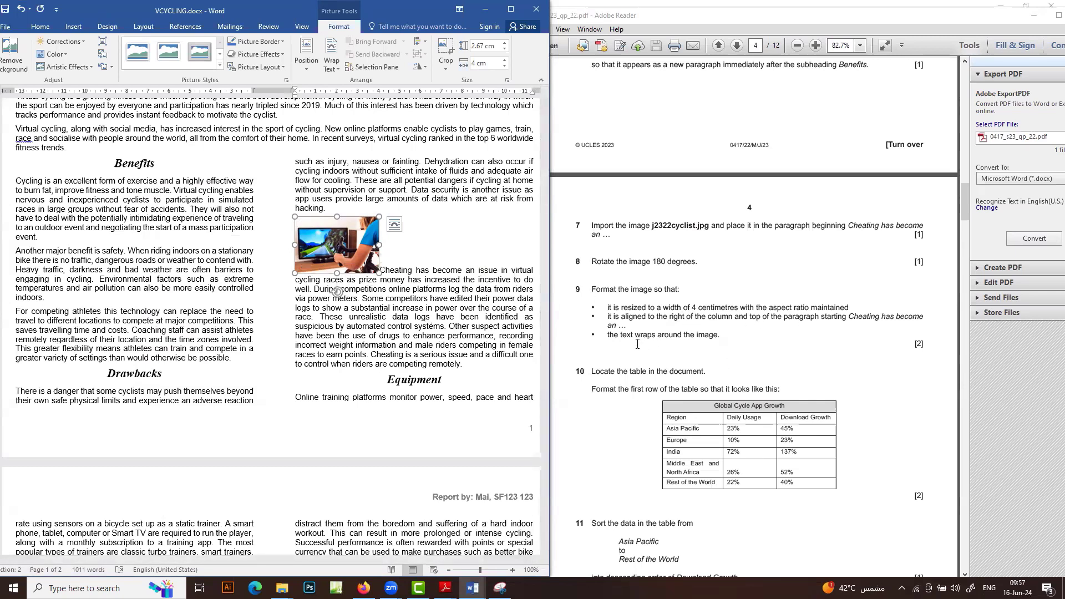
Give the picture Square text wrapping and move it to the paragraph's top right
left_click(394, 224)
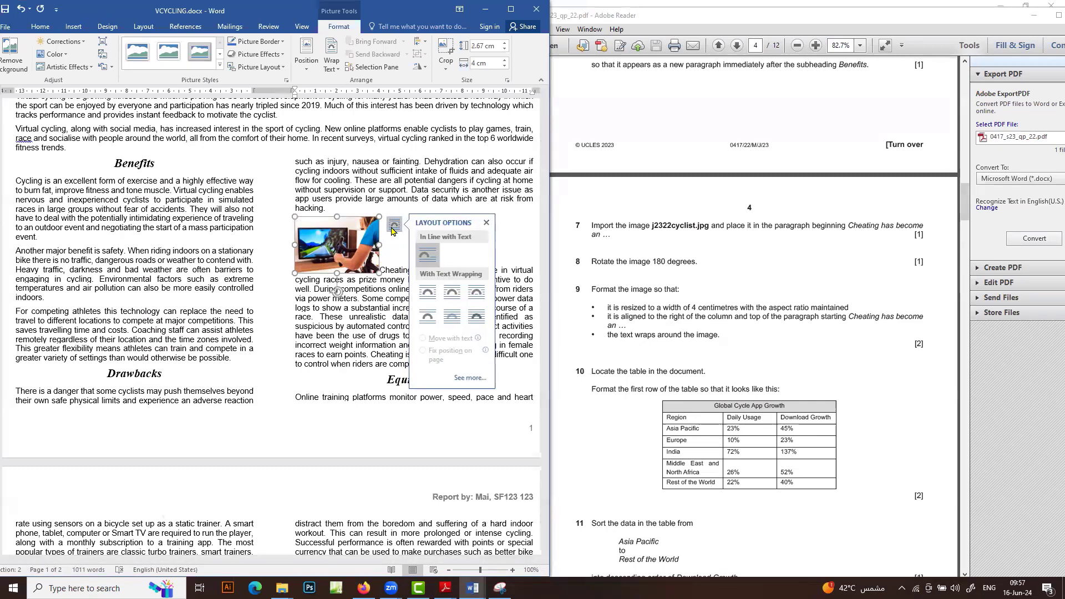
left_click(427, 293)
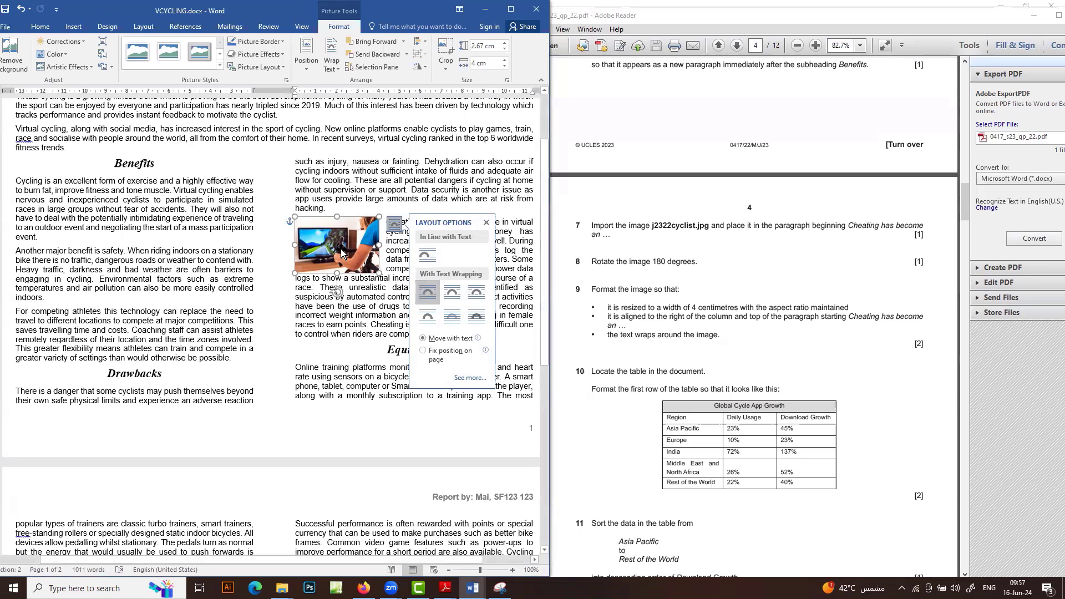
left_click_drag(341, 252, 500, 258)
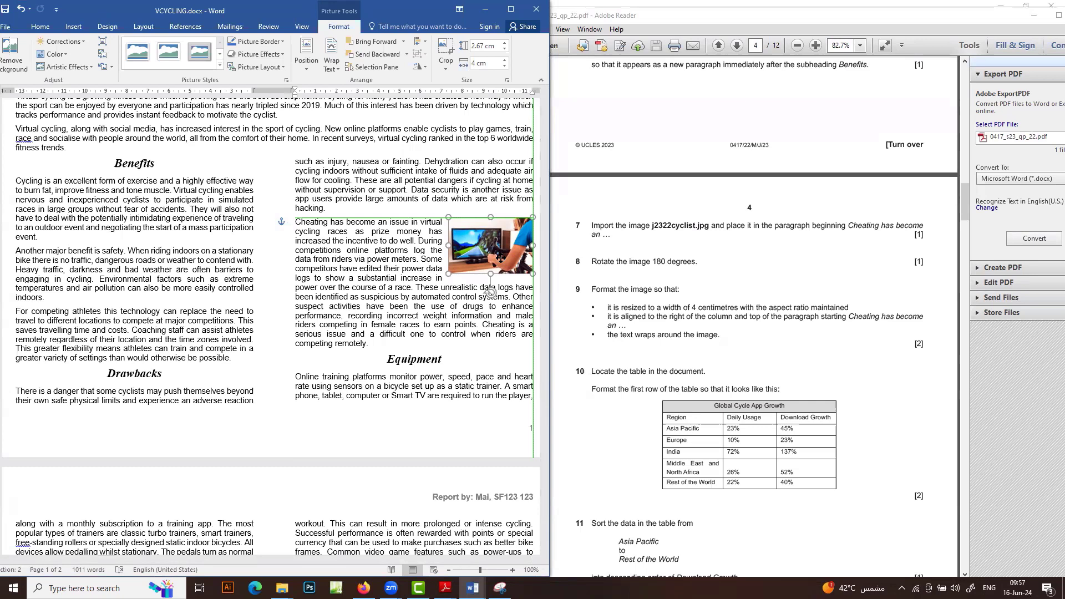
left_click_drag(501, 258, 500, 258)
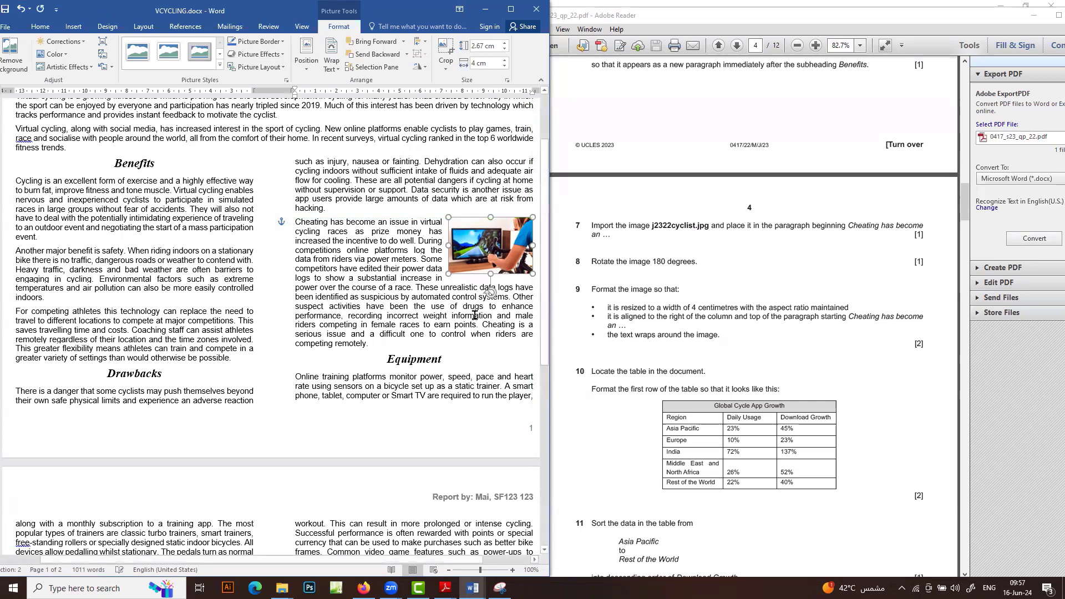
Shade the Global Cycle App Growth table's title row light grey
scroll(641, 359, "down", 3)
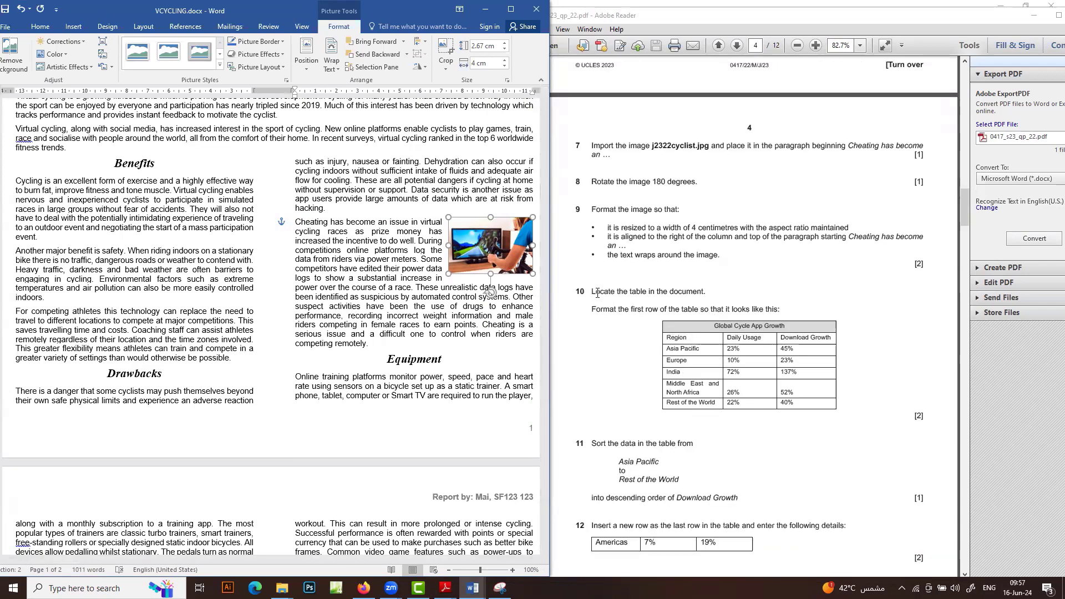
scroll(627, 353, "down", 2)
scroll(332, 380, "down", 9)
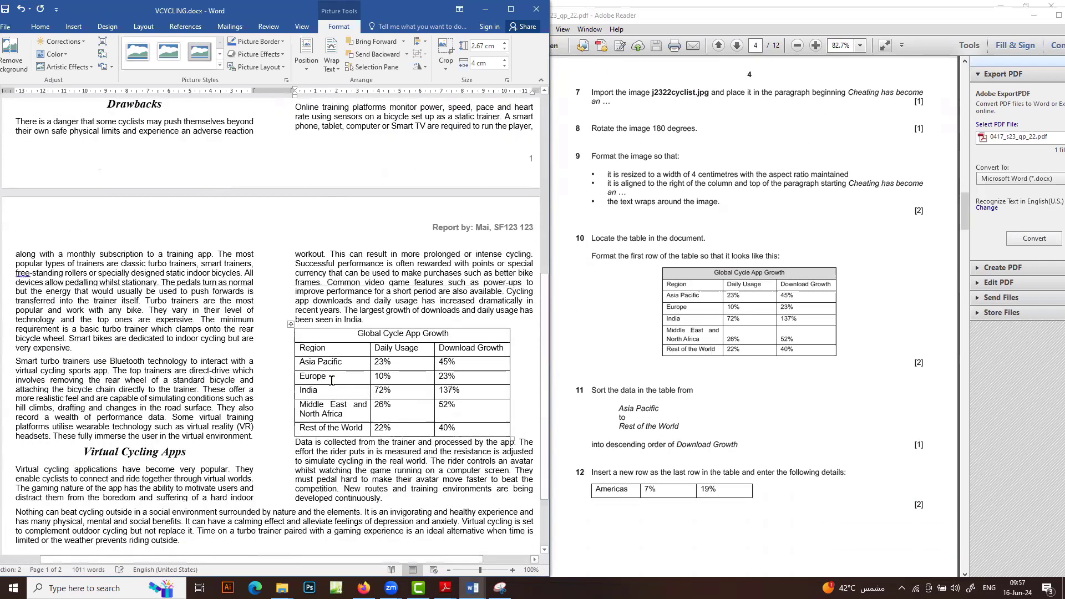
scroll(331, 381, "down", 1)
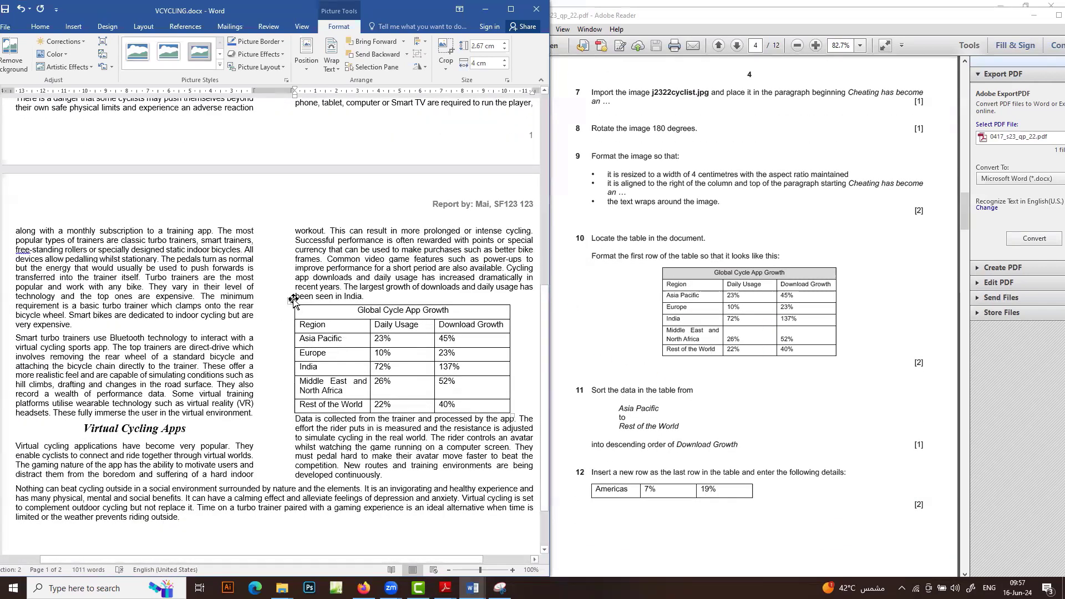
left_click(292, 299)
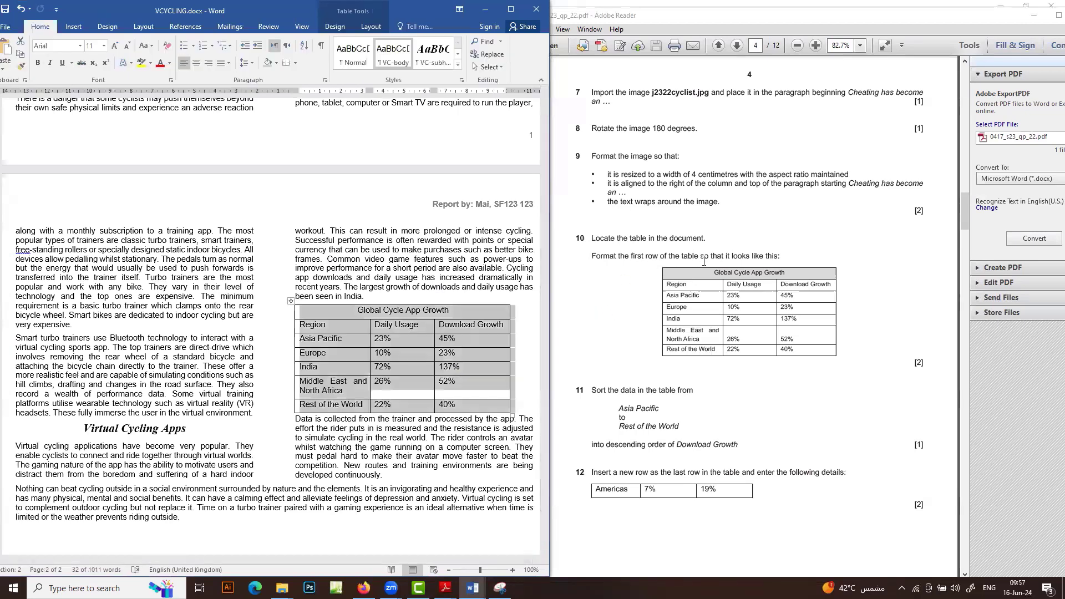
left_click(387, 312)
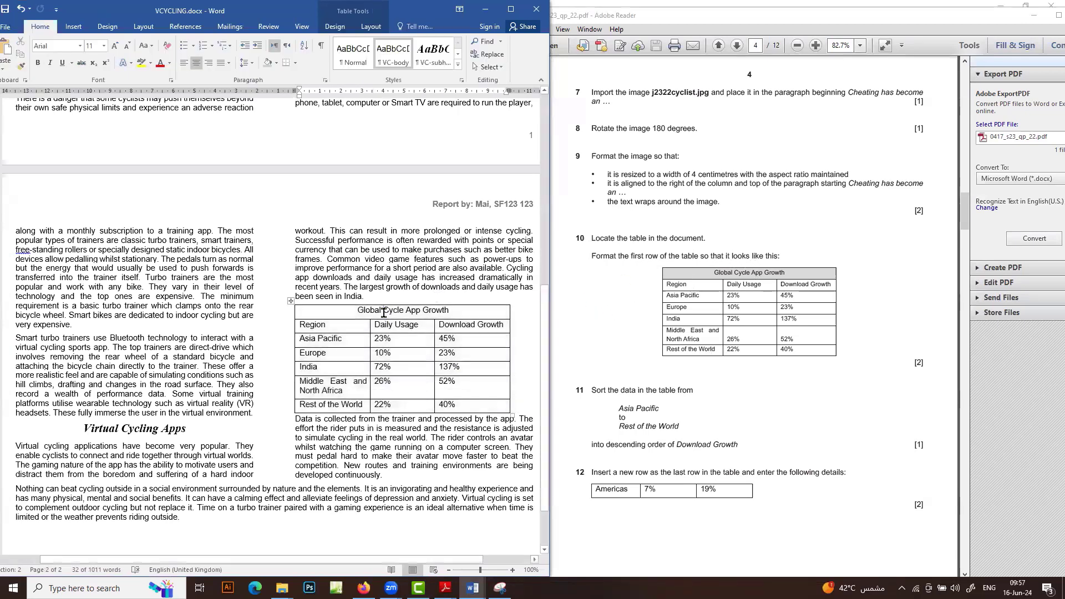
left_click(275, 63)
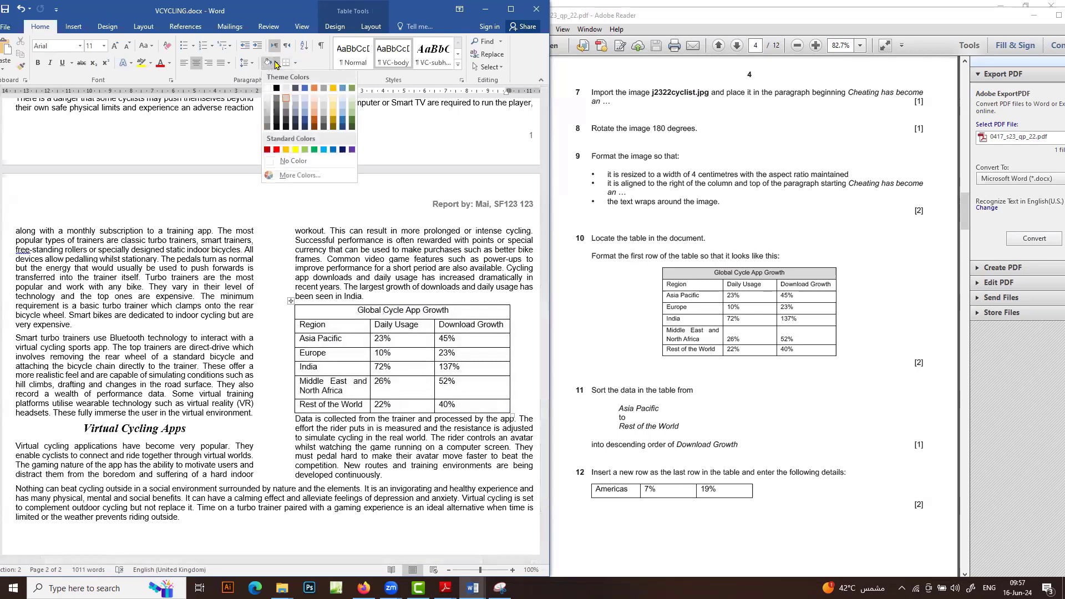
left_click(287, 99)
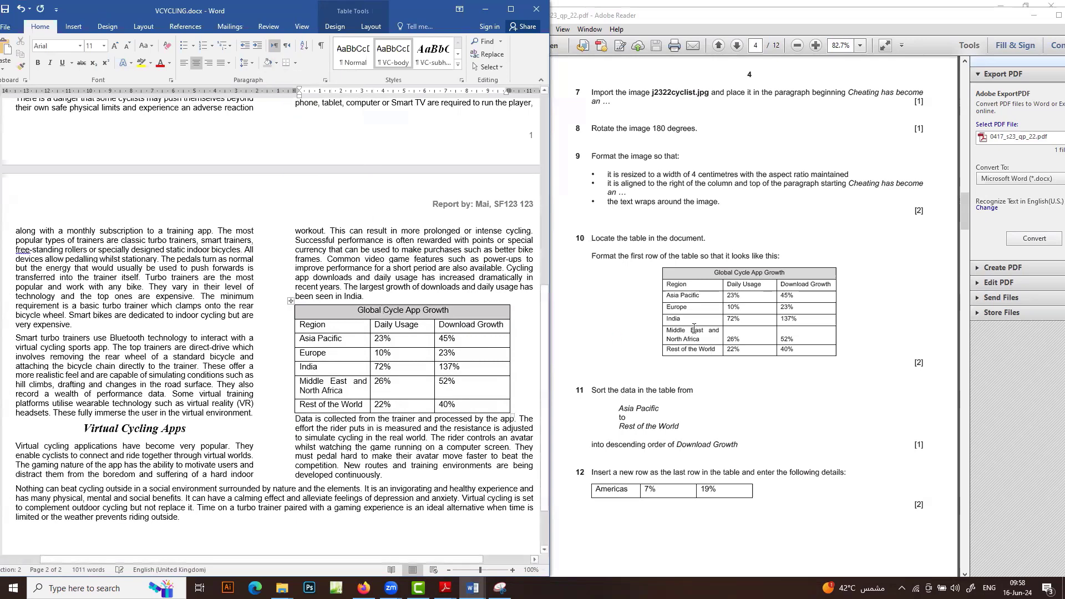
scroll(636, 384, "down", 1)
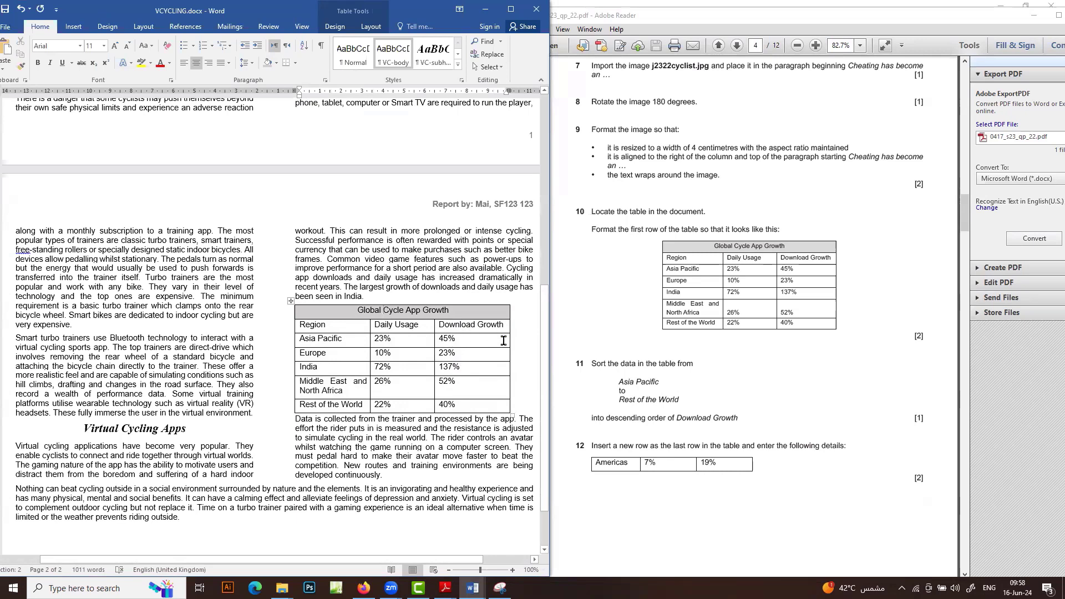
Sort the table rows by Download Growth descending, so India leads and Europe ends
left_click_drag(441, 341, 447, 408)
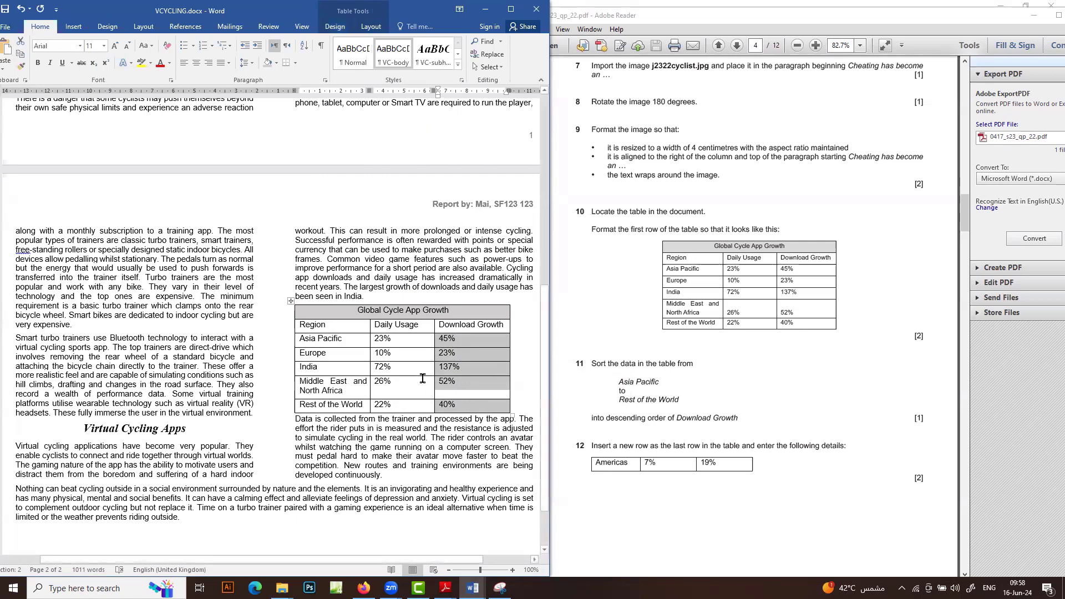
left_click(369, 27)
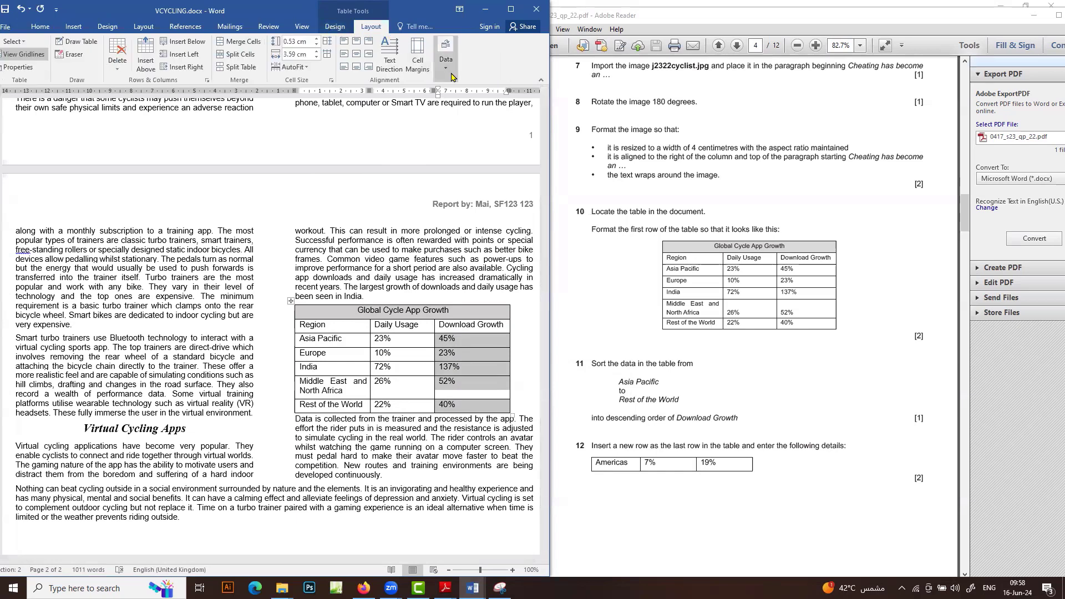
left_click(510, 9)
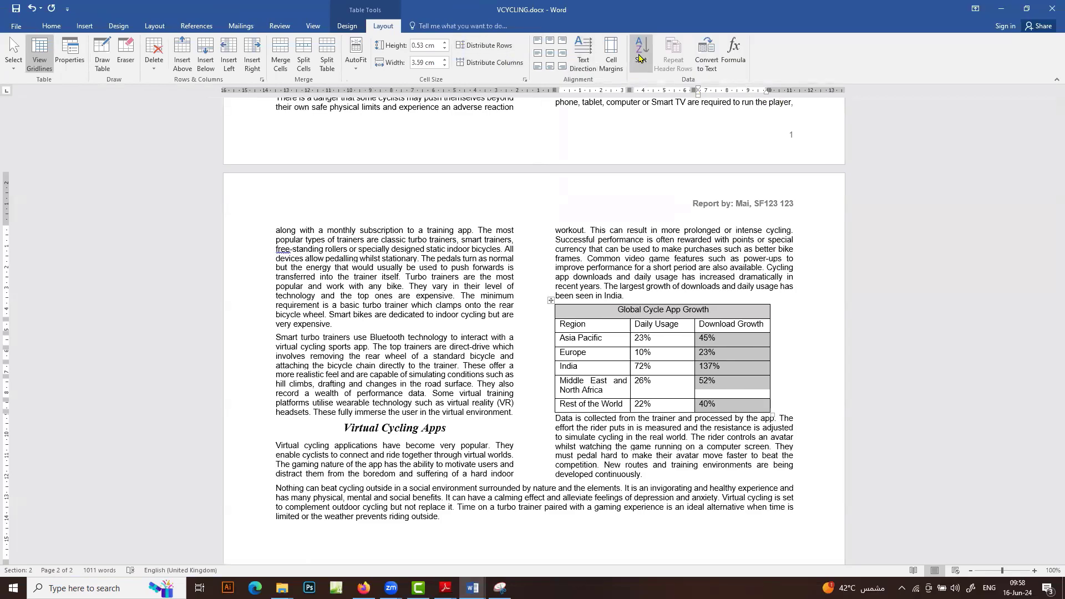
left_click(640, 58)
left_click(819, 200)
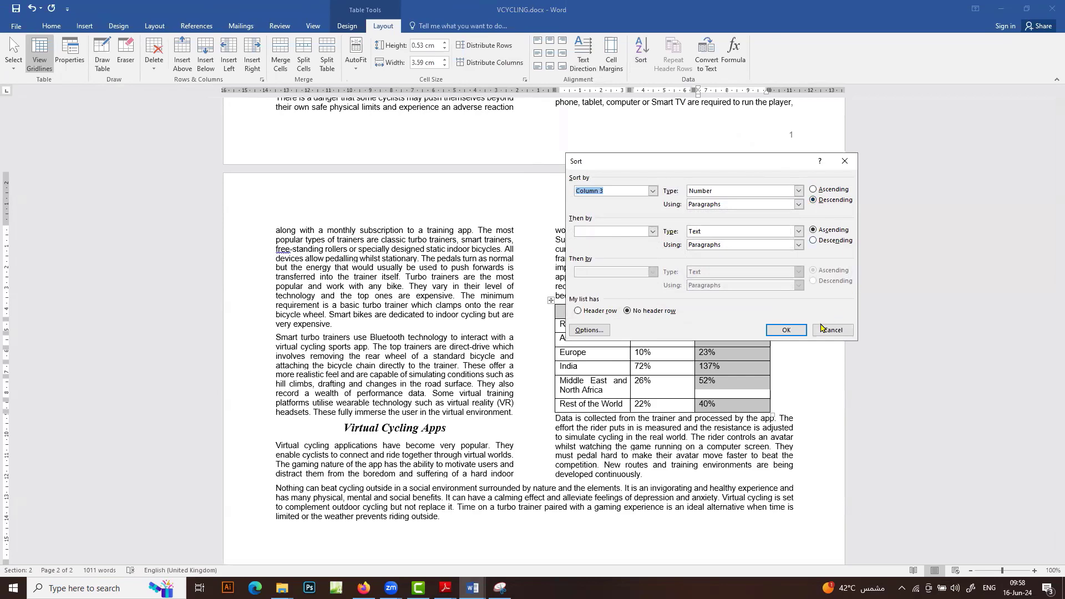
left_click(786, 330)
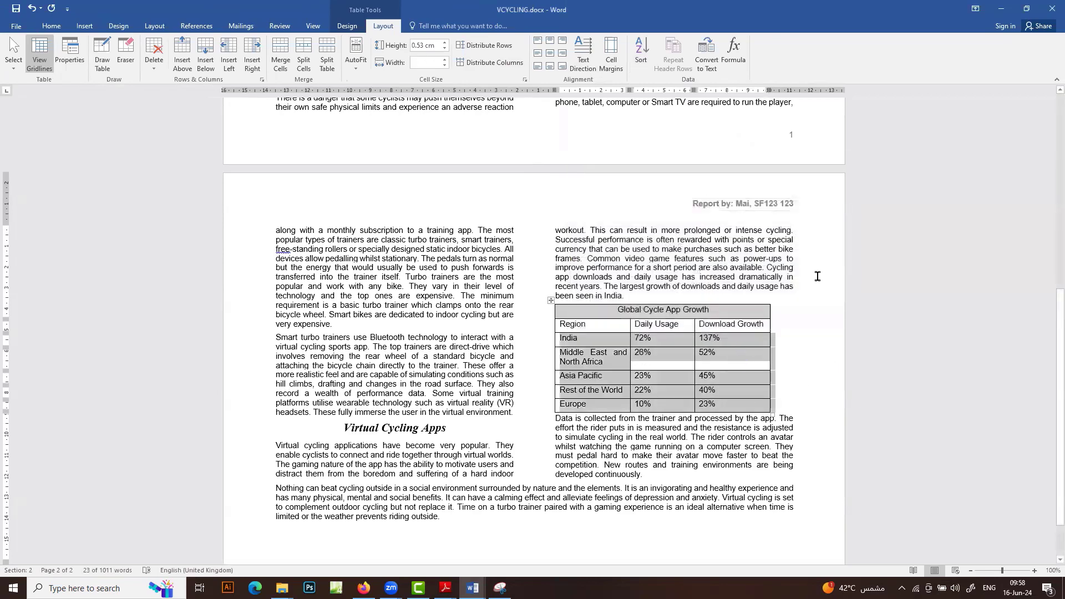
left_click(1026, 8)
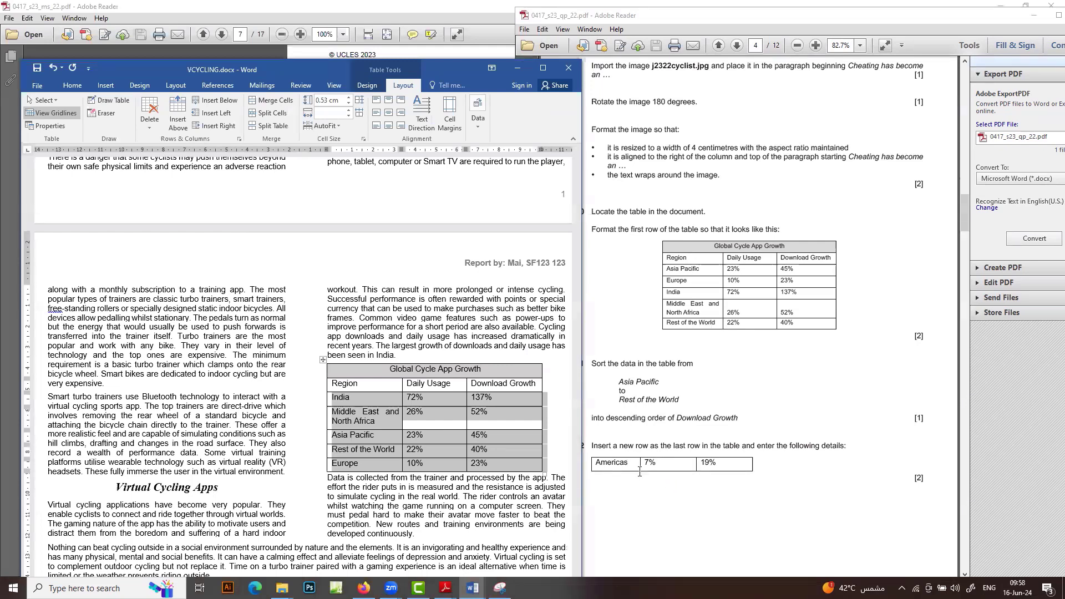
Insert a new empty row below the Europe row at the table's bottom
scroll(640, 449, "down", 3)
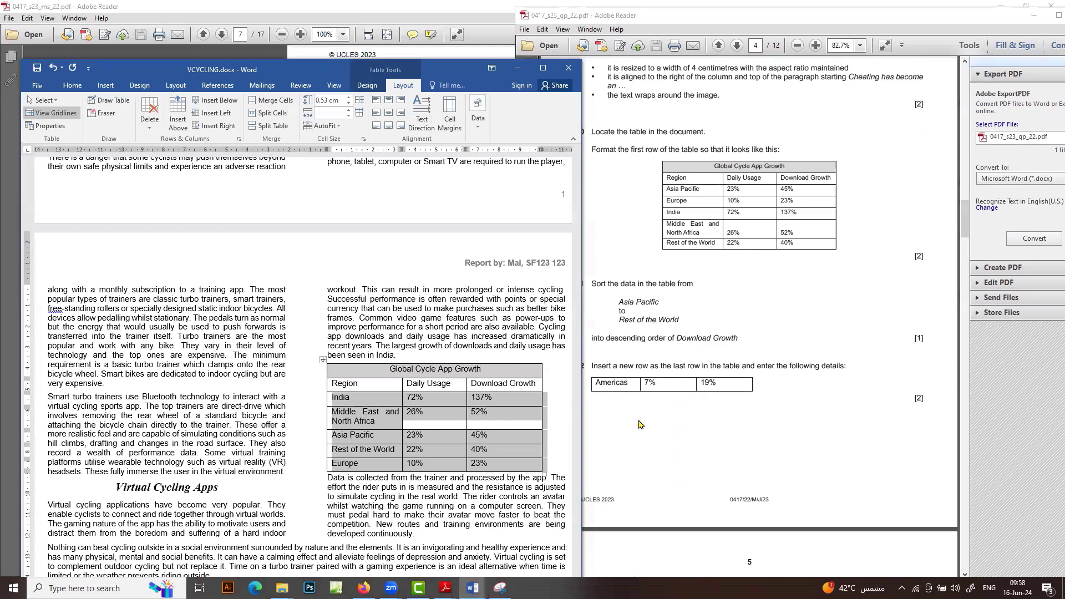
left_click(344, 464)
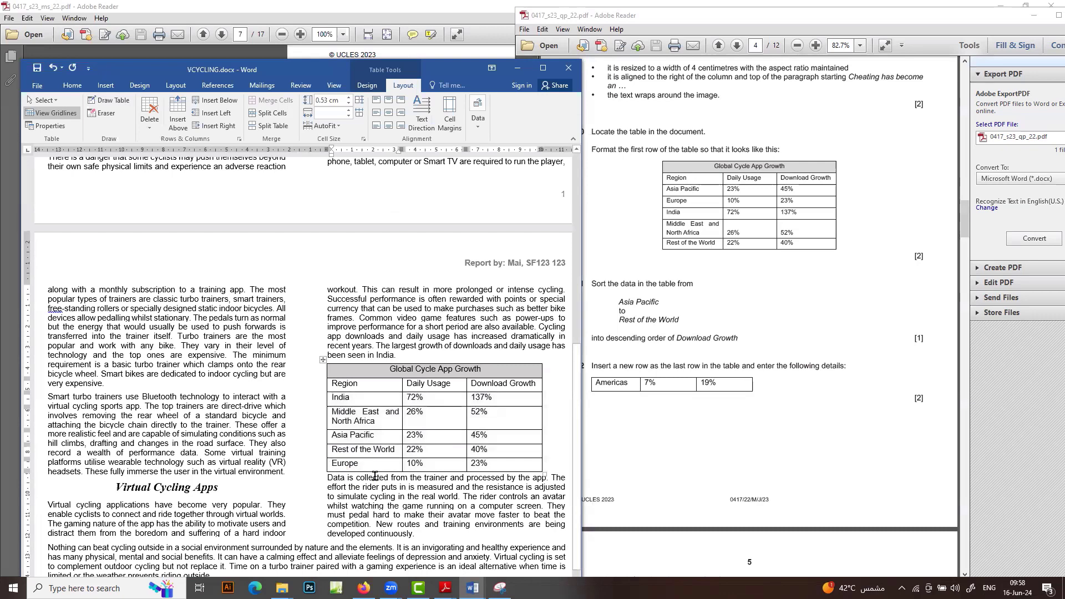
right_click(333, 461)
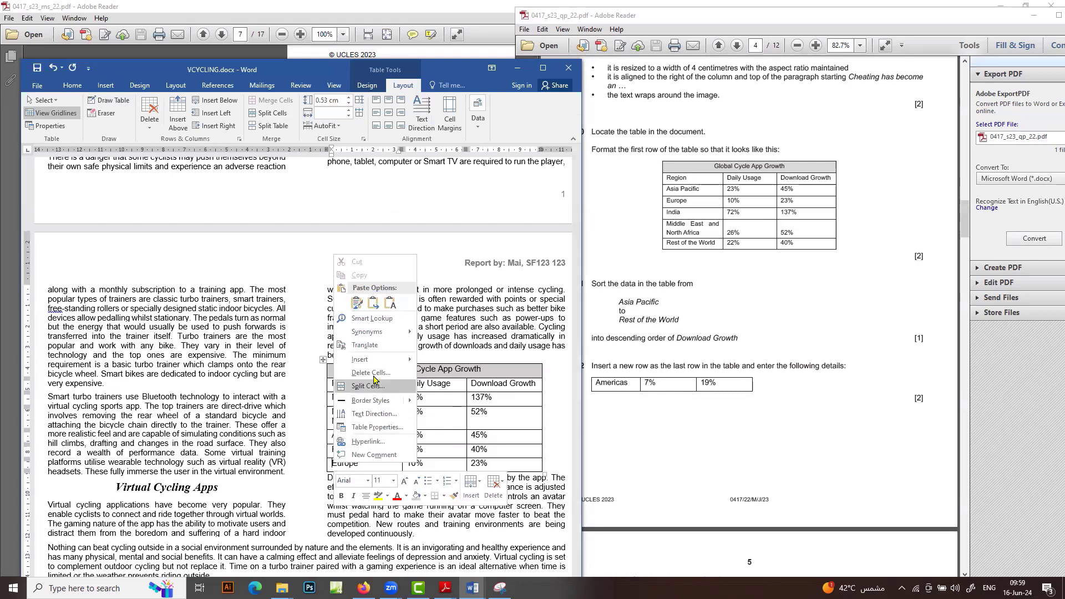
mouse_move(371, 368)
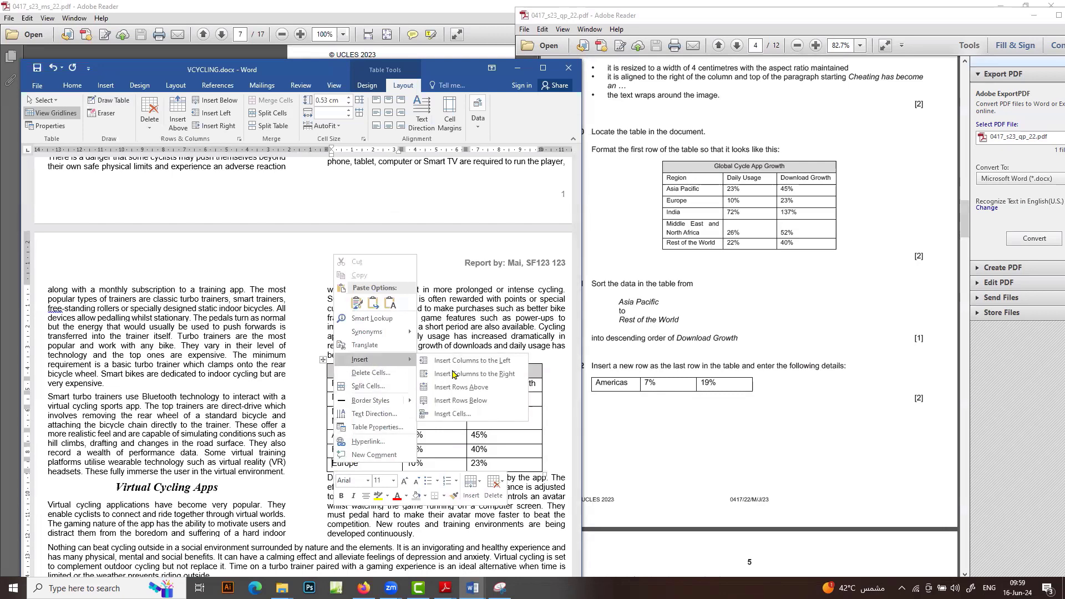
left_click(509, 464)
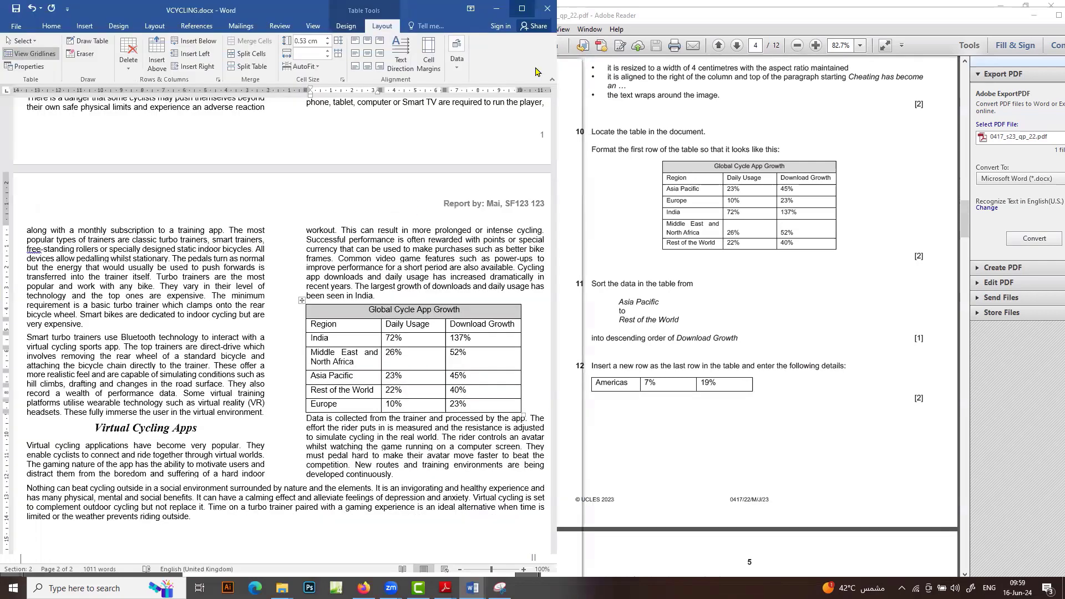
left_click(542, 68)
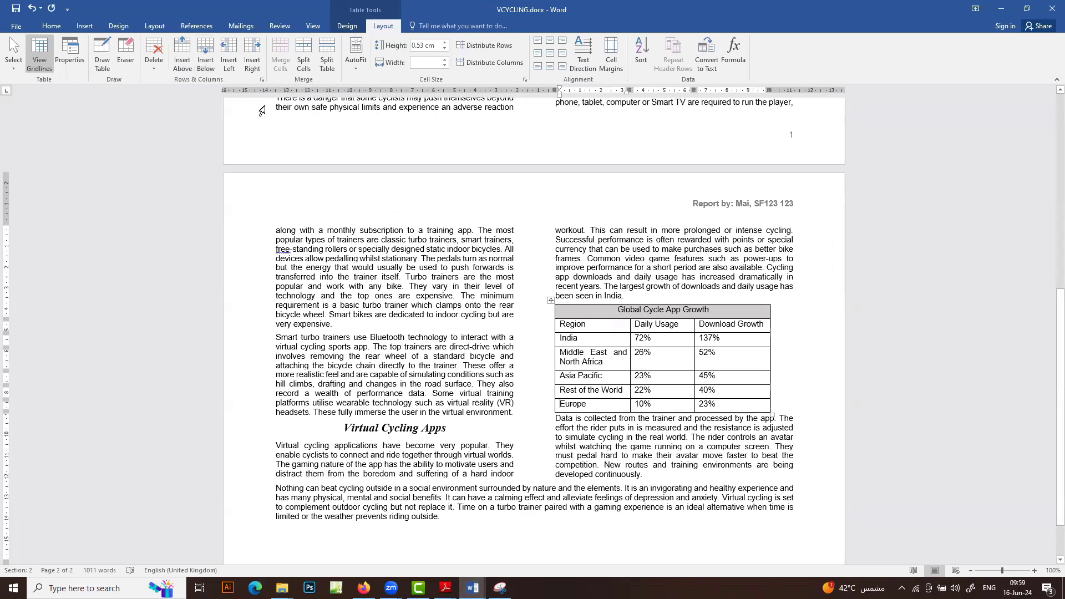
mouse_move(545, 360)
left_click(206, 53)
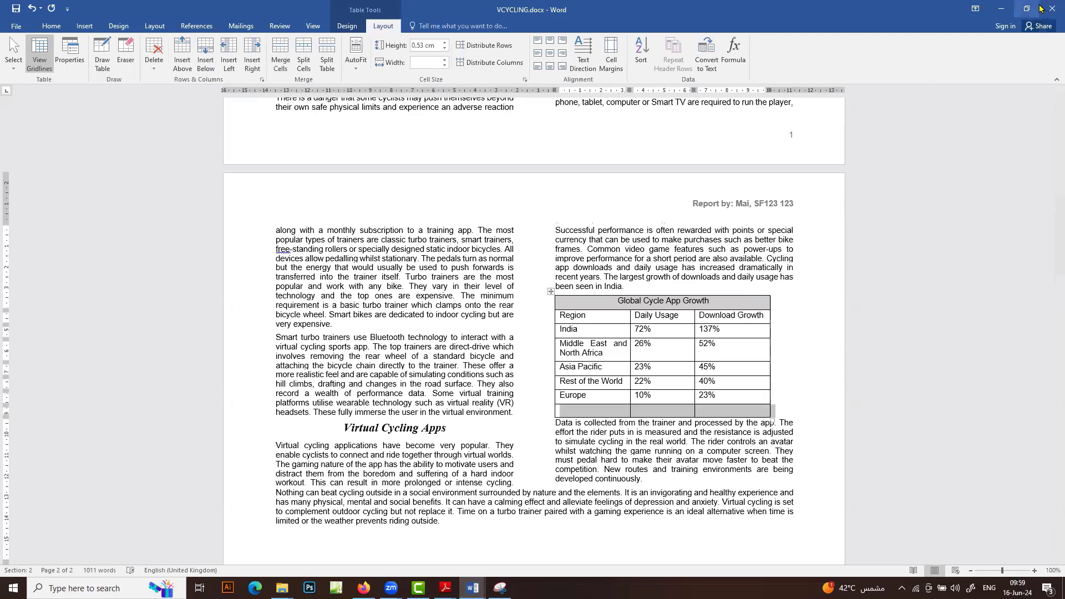
left_click(1028, 8)
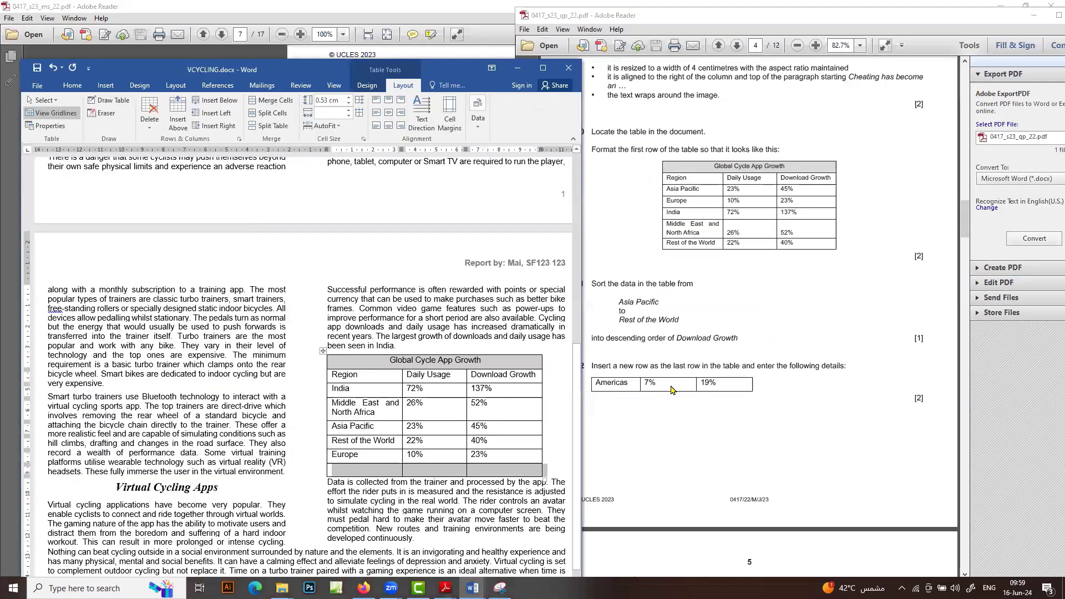
Copy Americas, 7% and 19% from the exam paper into the new last row
double_click(616, 383)
key("ctrl+c")
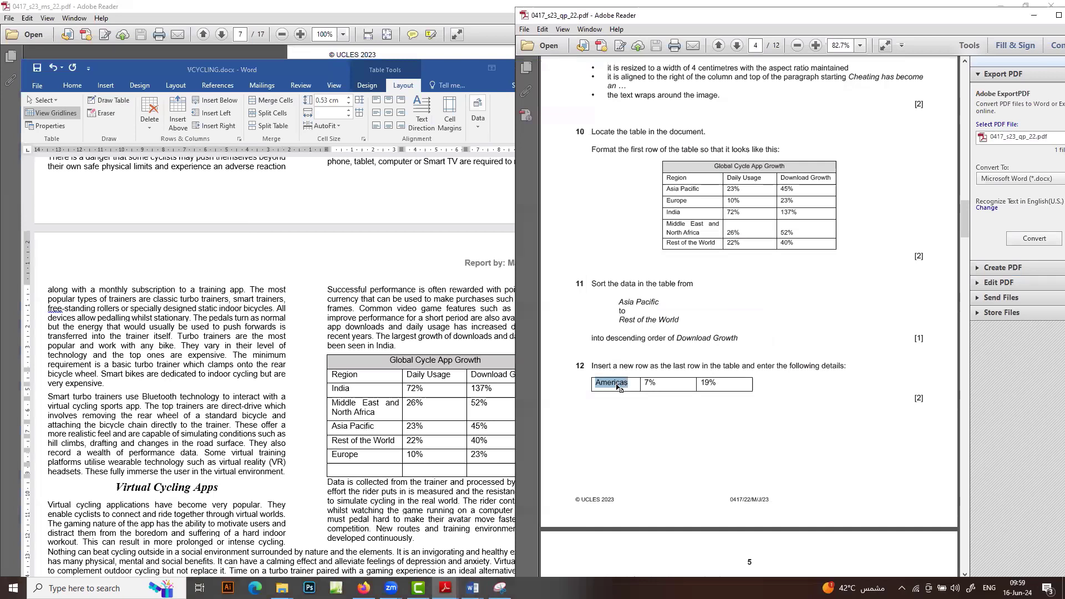
left_click(343, 472)
left_click(344, 469)
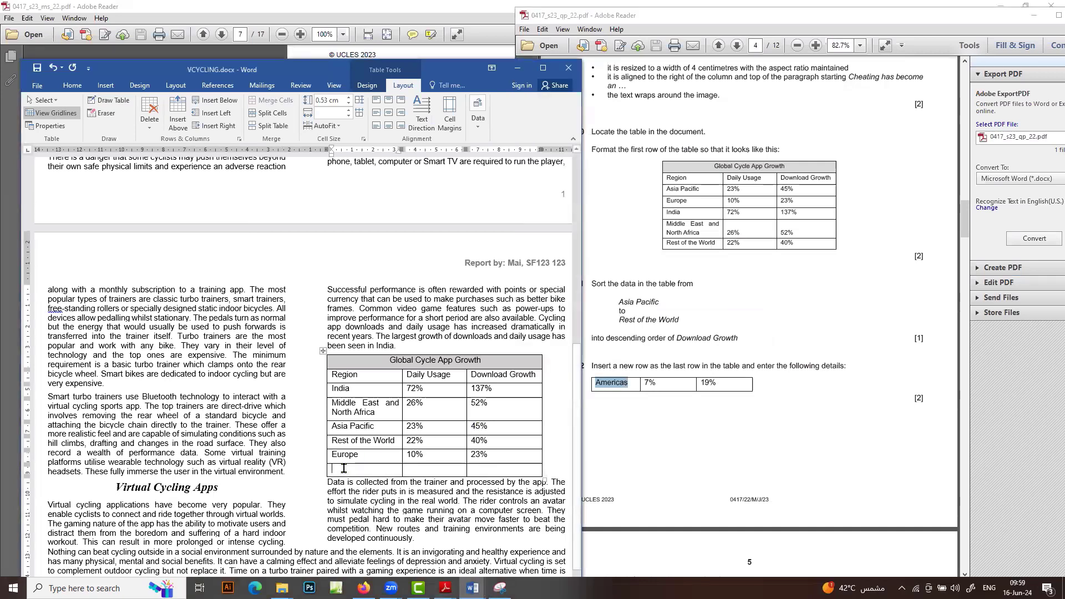
key("ctrl+v")
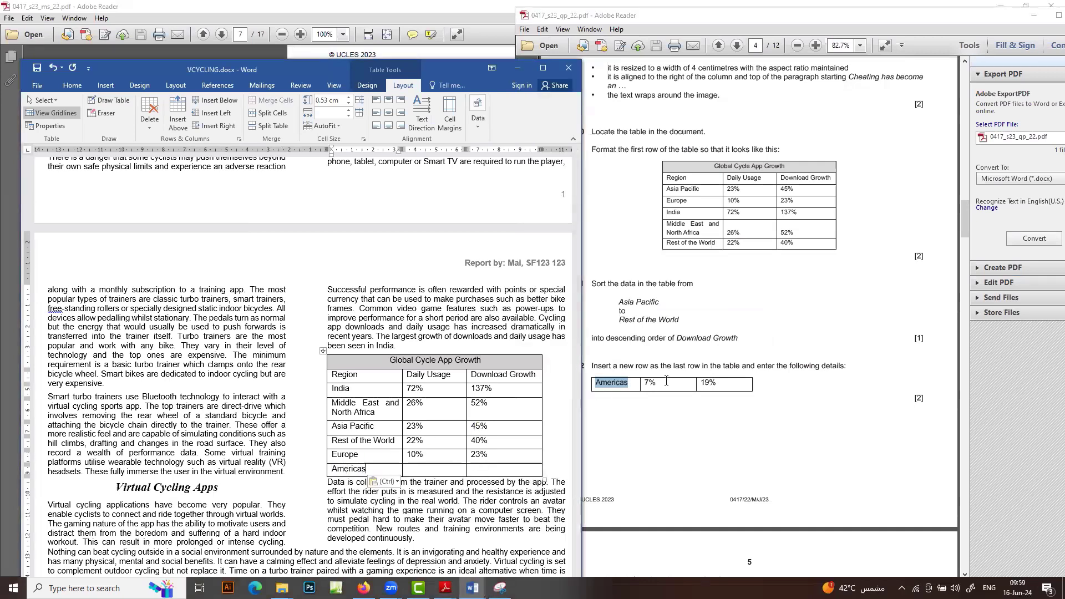
left_click_drag(665, 383, 641, 384)
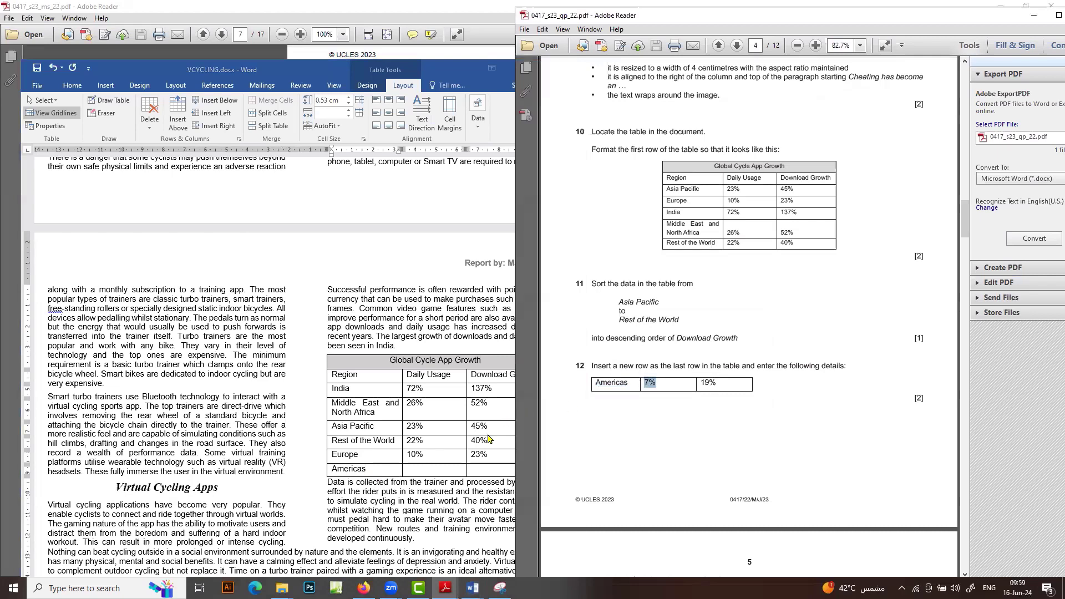
left_click(450, 471)
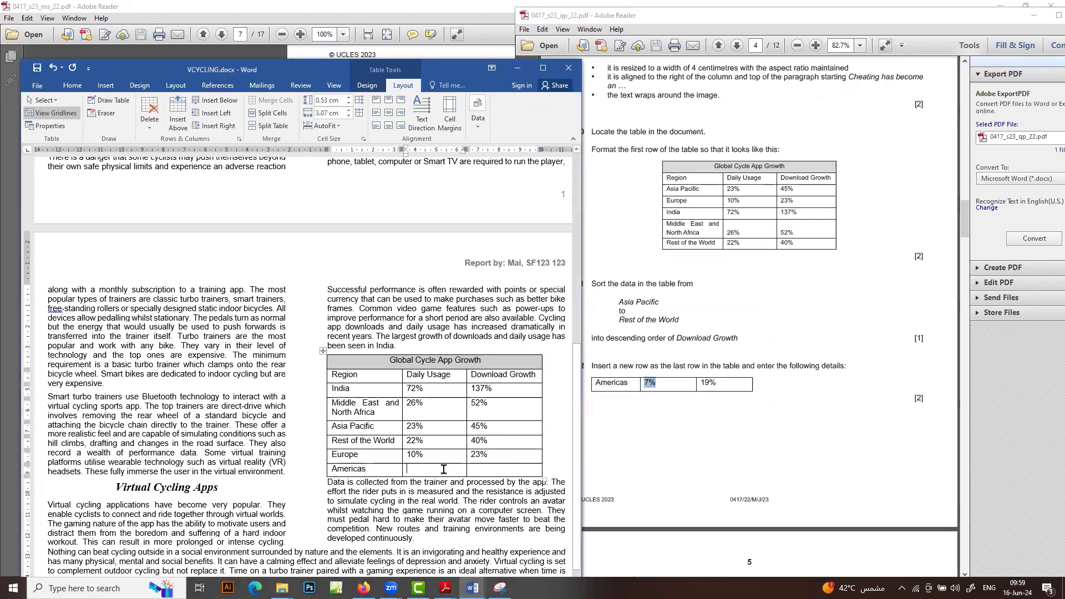
type("7%")
left_click(711, 379)
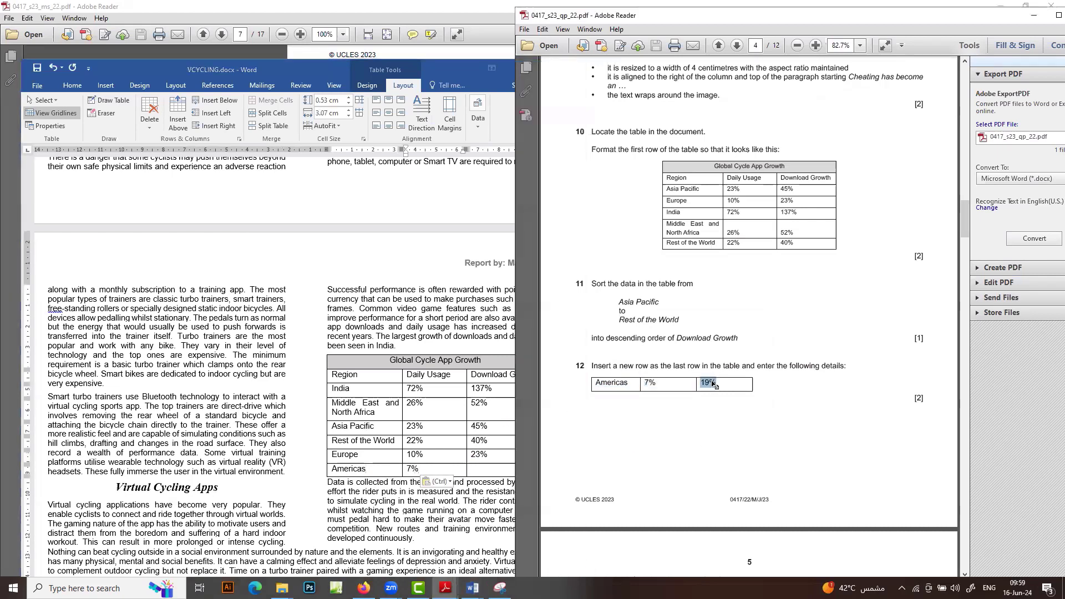
left_click_drag(717, 383, 700, 383)
key("ctrl+c")
left_click(493, 471)
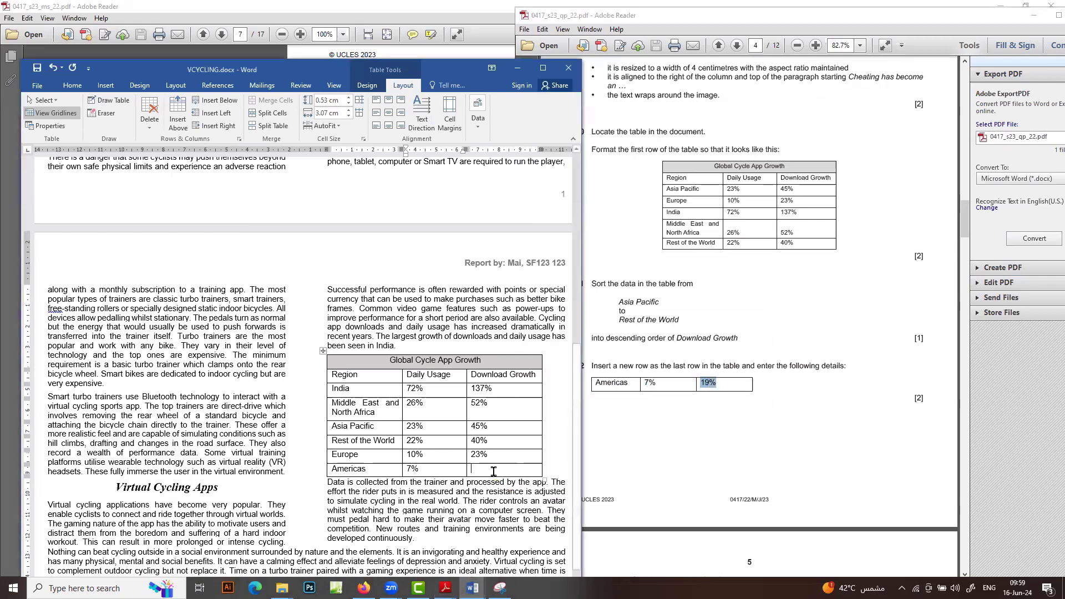
key("ctrl+v")
left_click(715, 412)
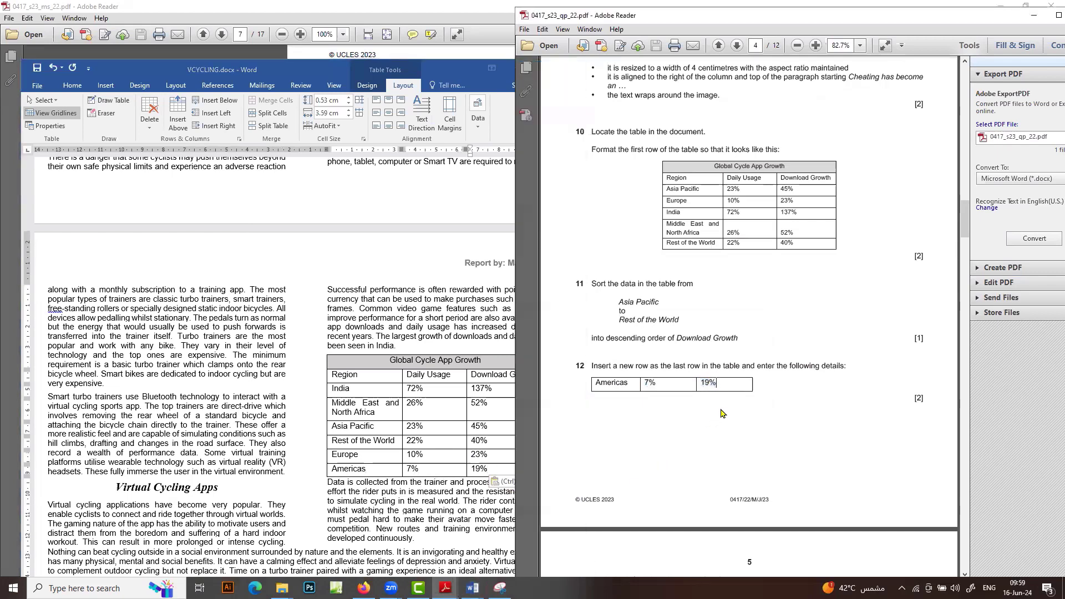
scroll(716, 414, "down", 10)
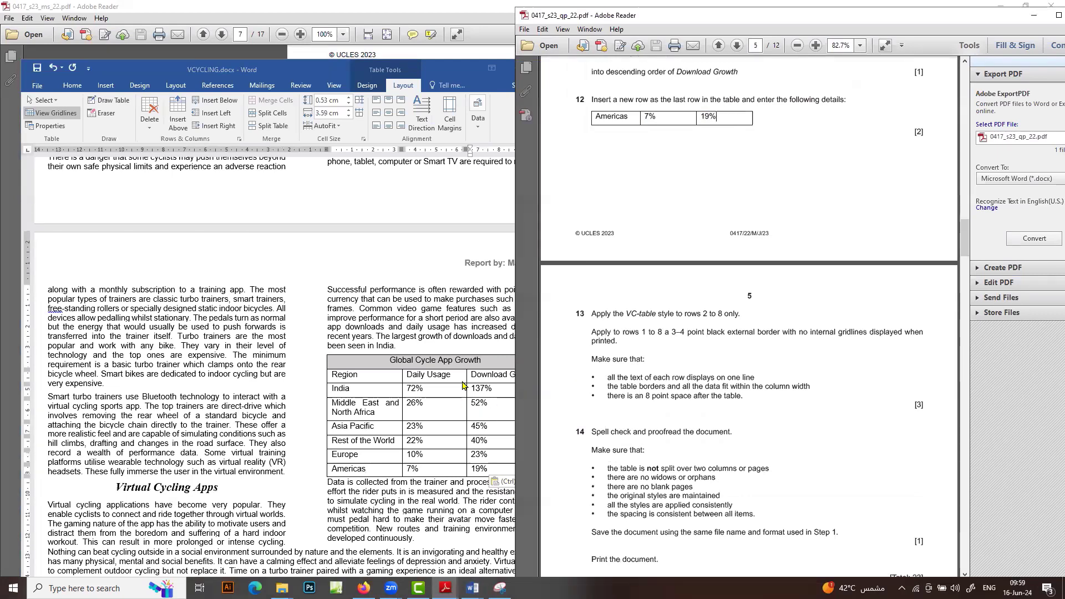
Apply the VC-table style to the table rows from Region down to Europe
left_click(416, 412)
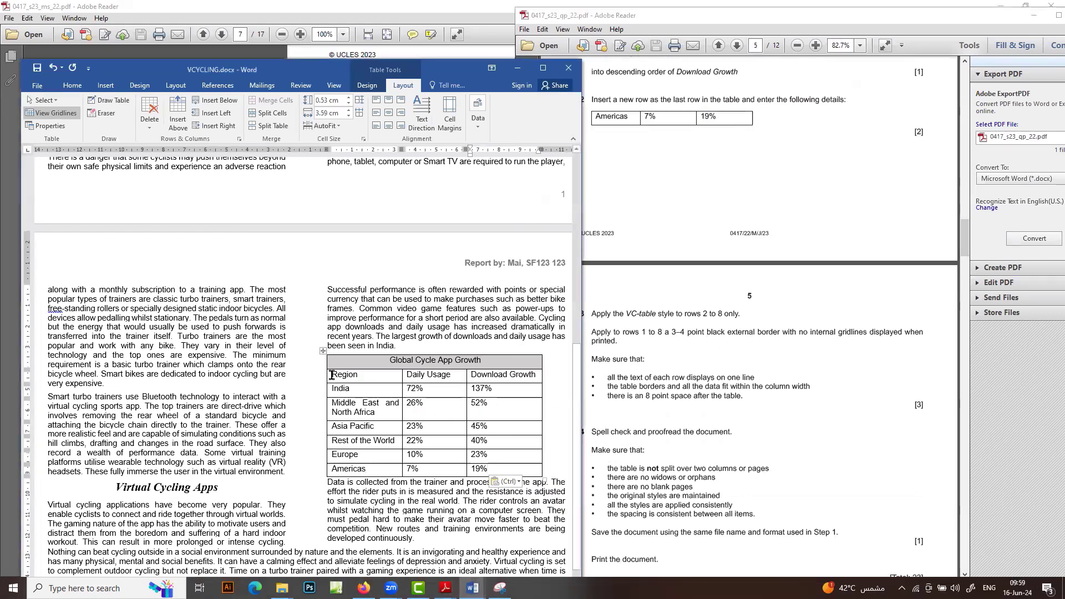
left_click_drag(332, 375, 501, 471)
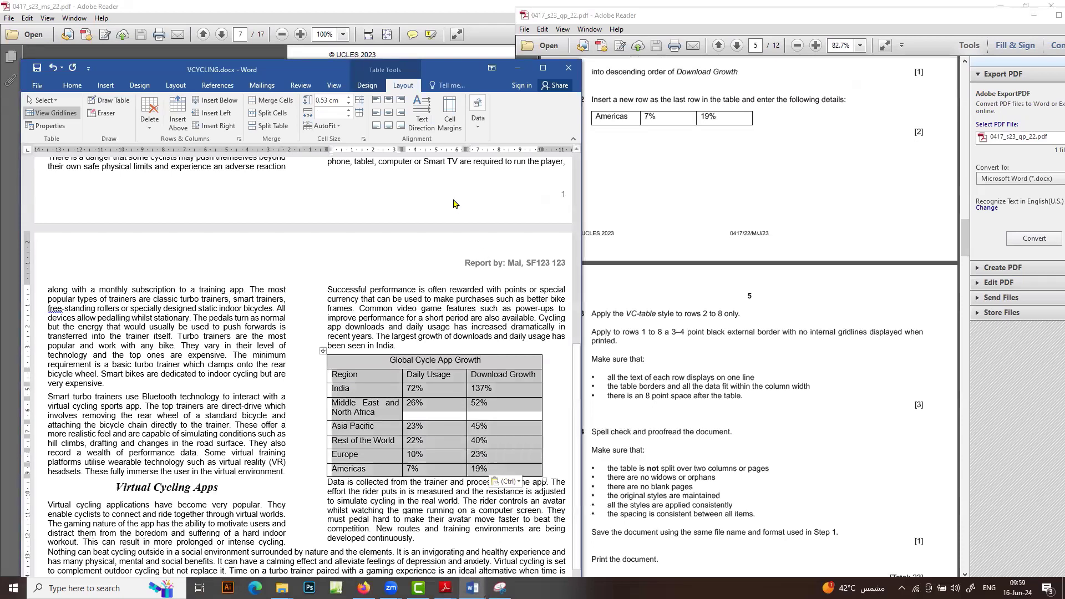
left_click(64, 85)
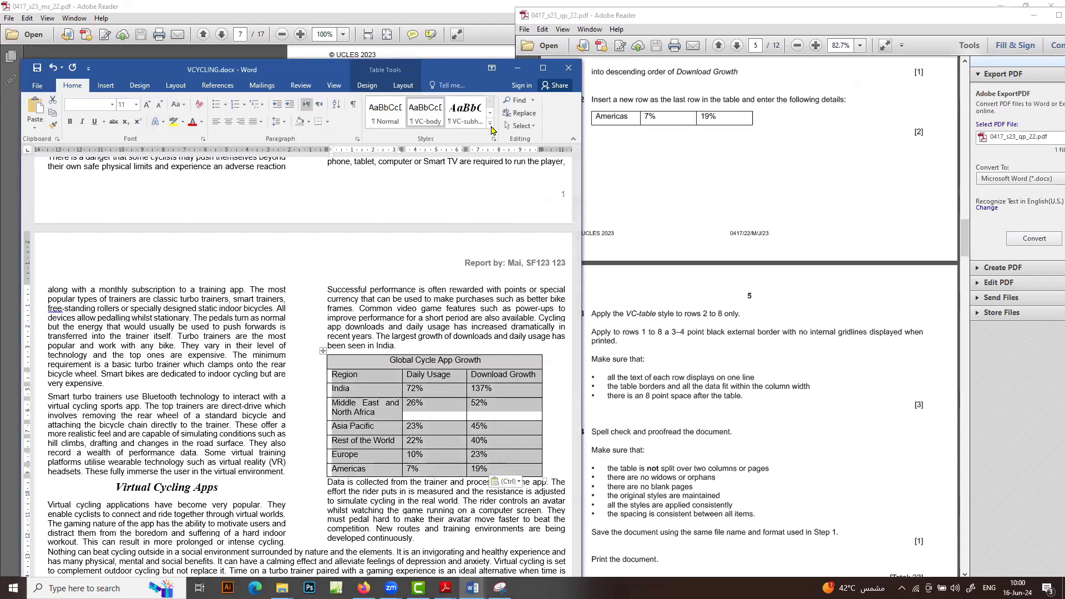
left_click(489, 124)
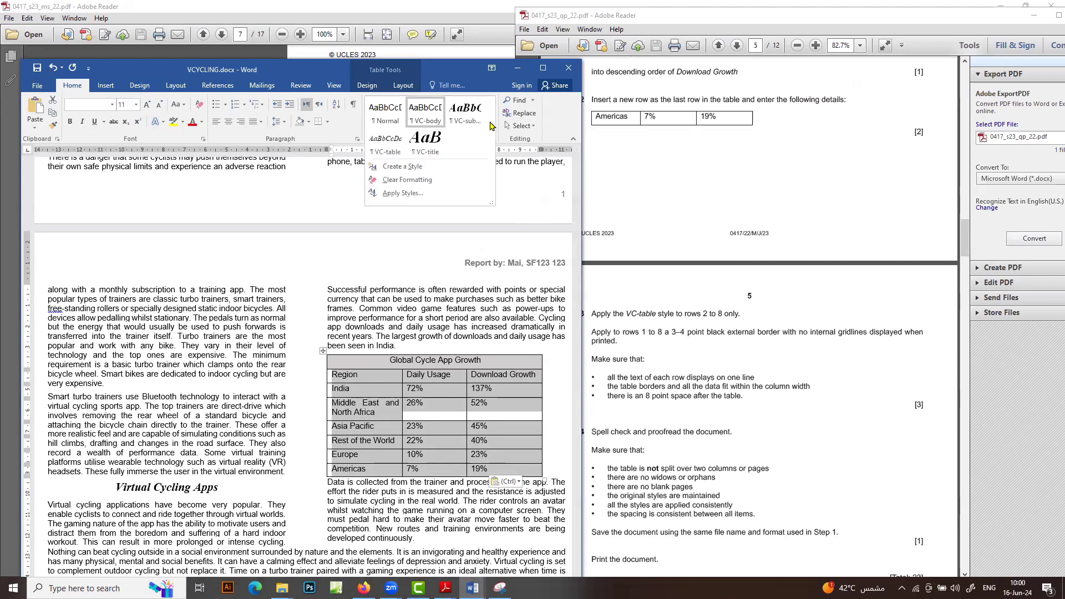
left_click(381, 154)
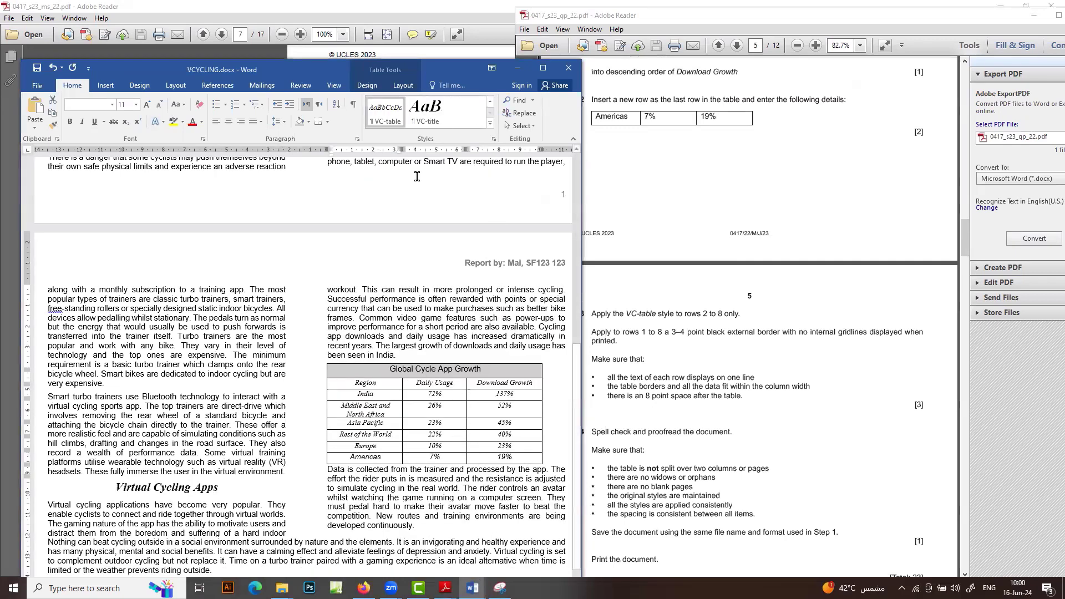
Highlight the table border instructions in the task sheet, then select the whole Word table
left_click(764, 446)
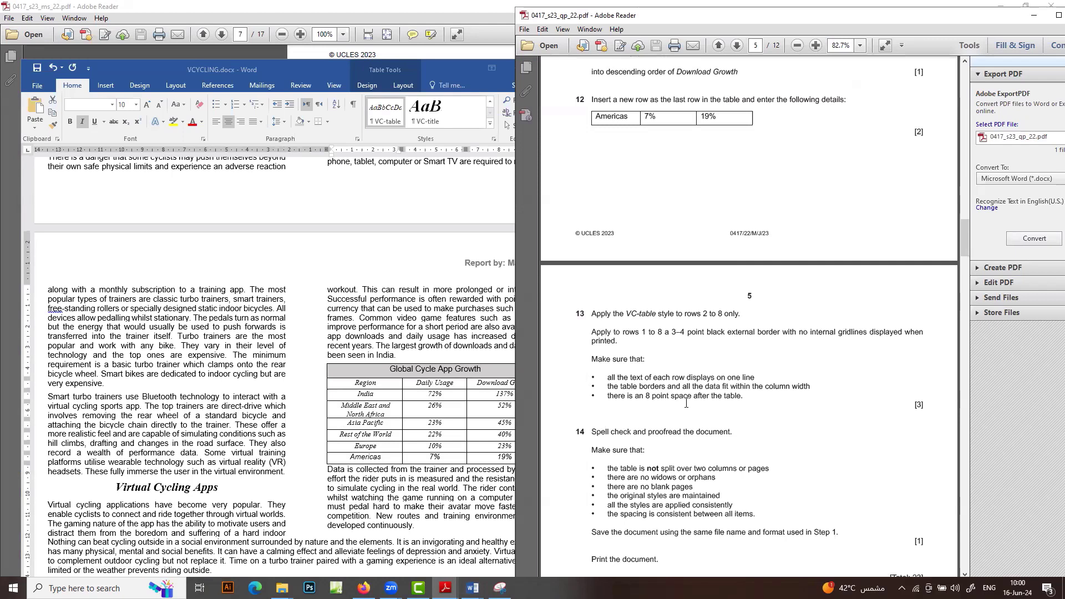
left_click_drag(592, 333, 698, 356)
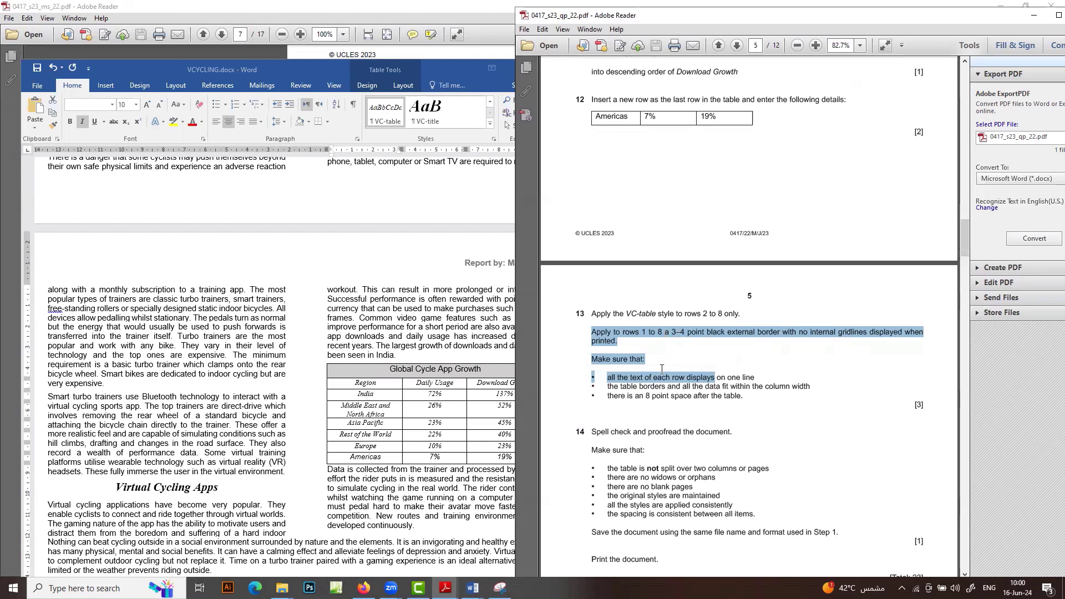
left_click(463, 408)
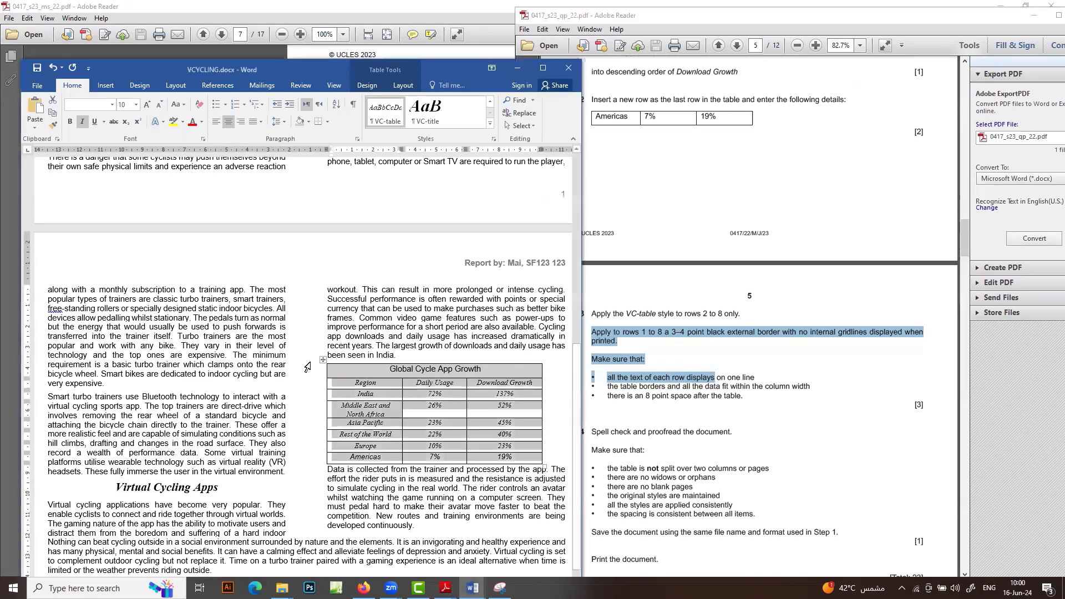
left_click(325, 360)
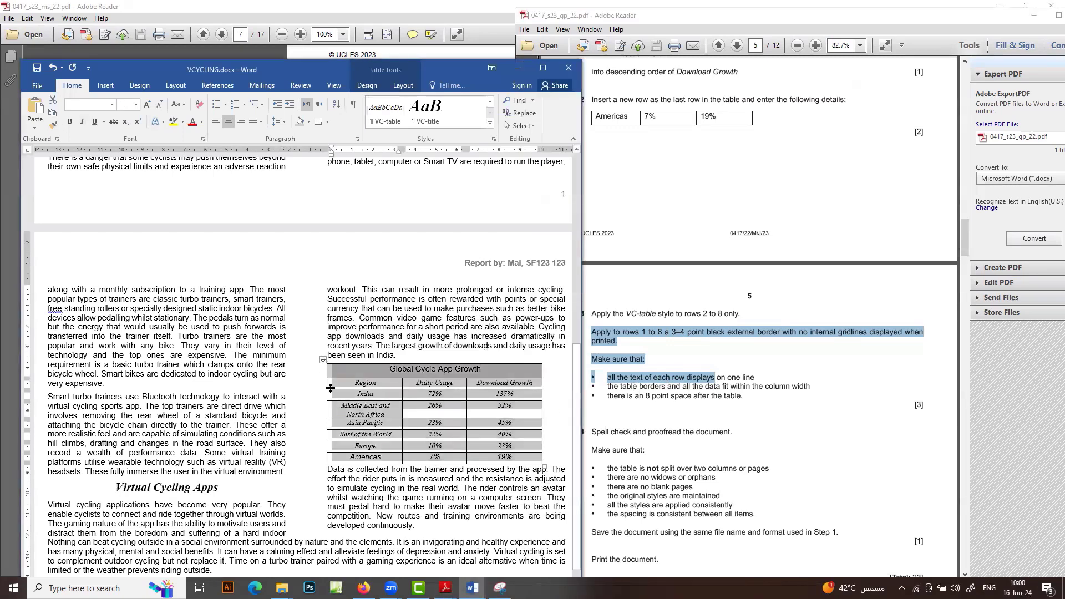
Give the table a 3 pt Box outside border with no inner lines
left_click(328, 125)
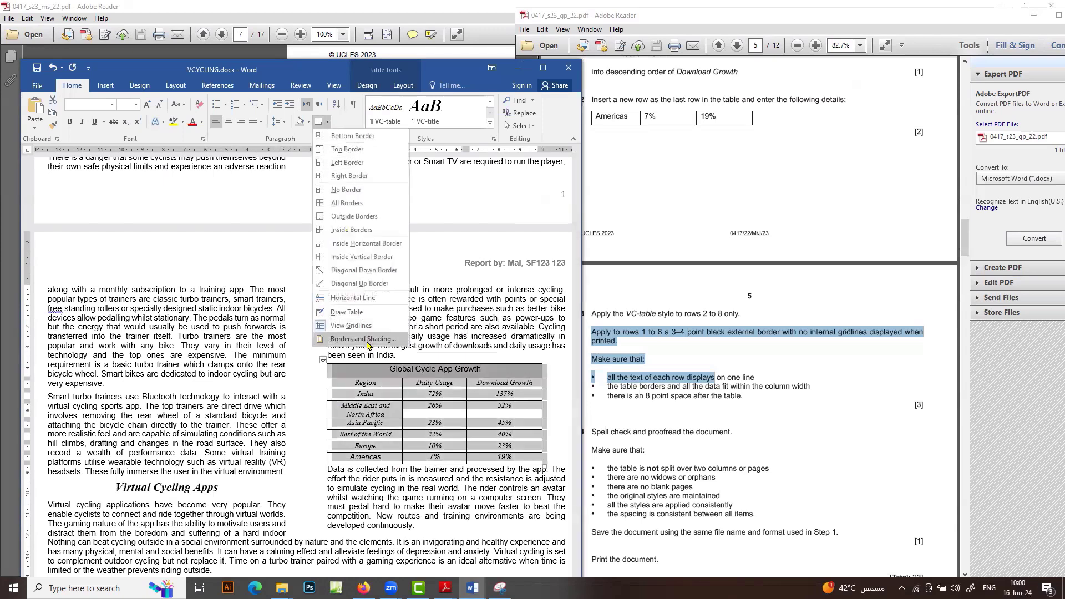
left_click(389, 353)
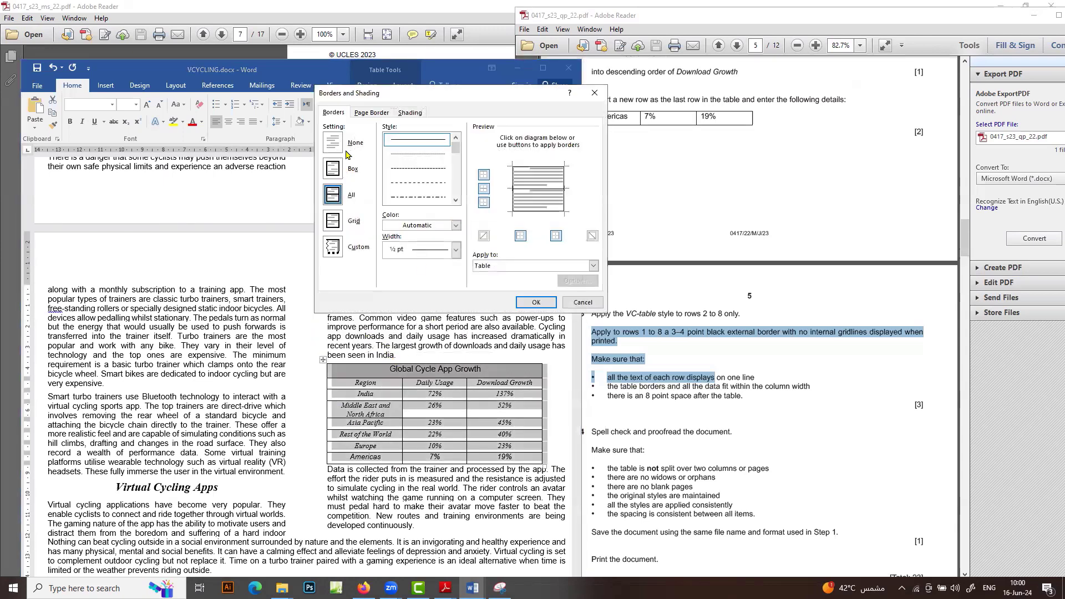
left_click(334, 172)
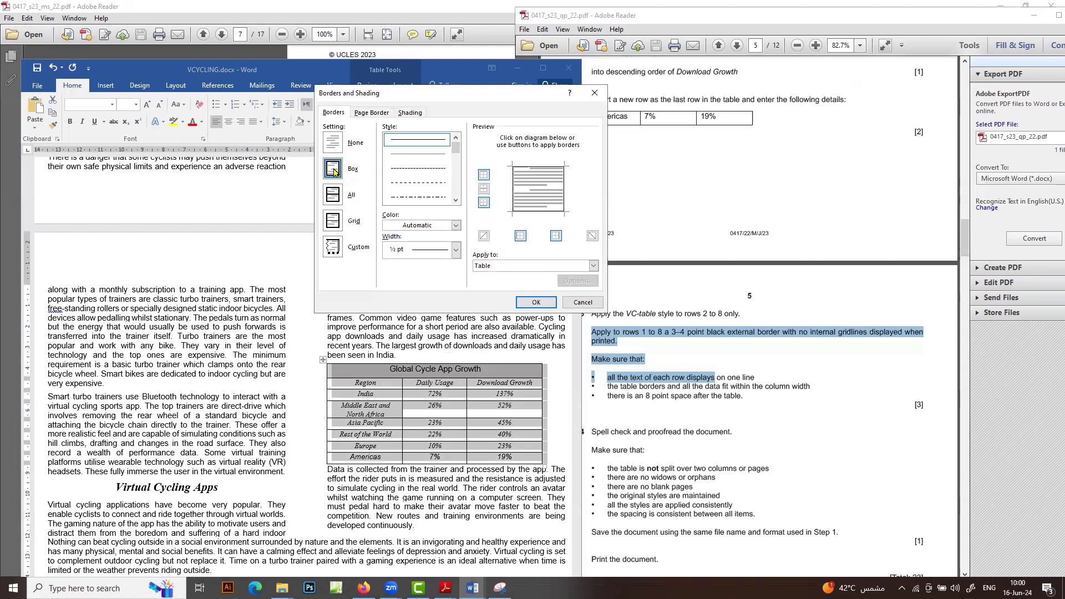
left_click(454, 253)
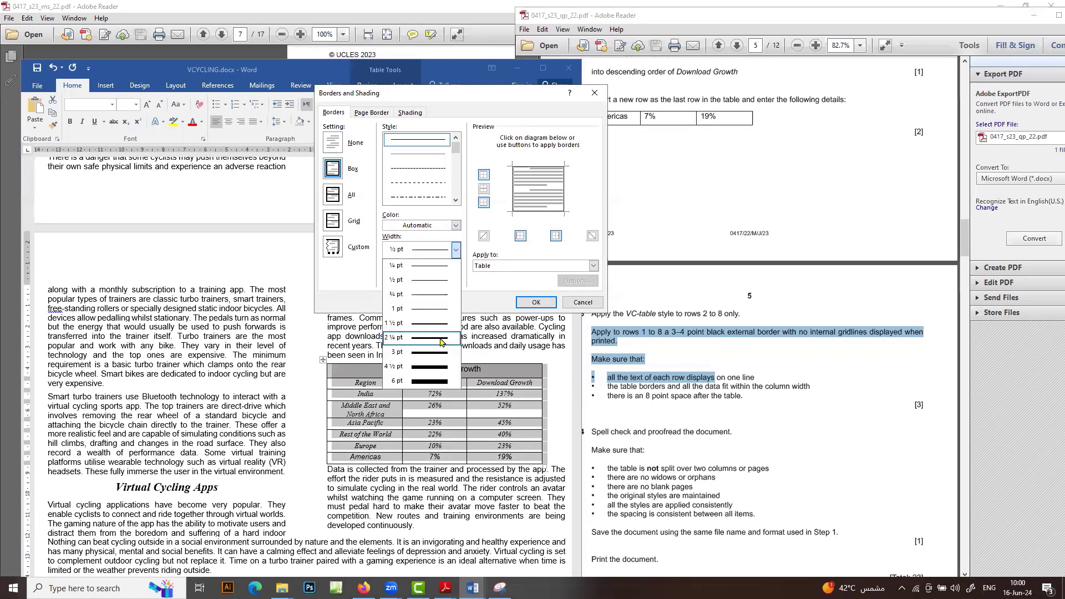
left_click(436, 355)
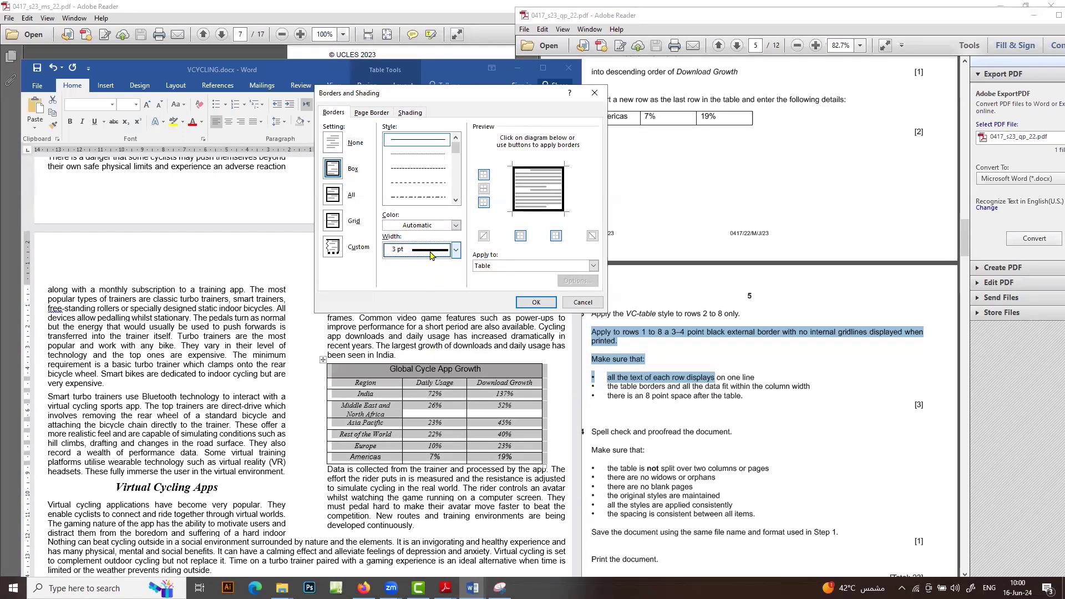
left_click(535, 302)
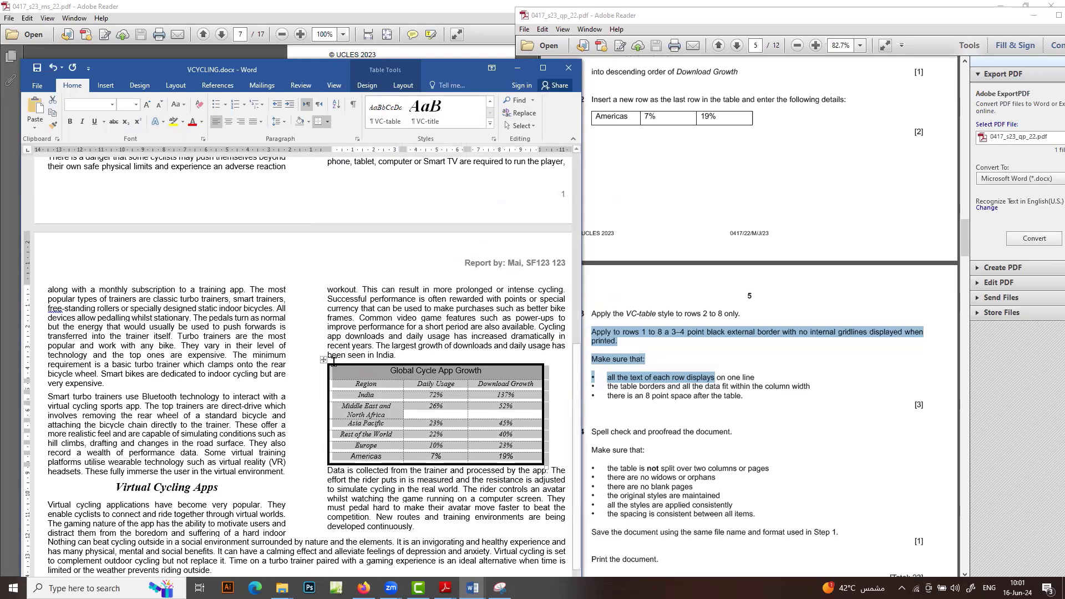
AutoFit the table to the window so it spans the full column width
left_click(402, 85)
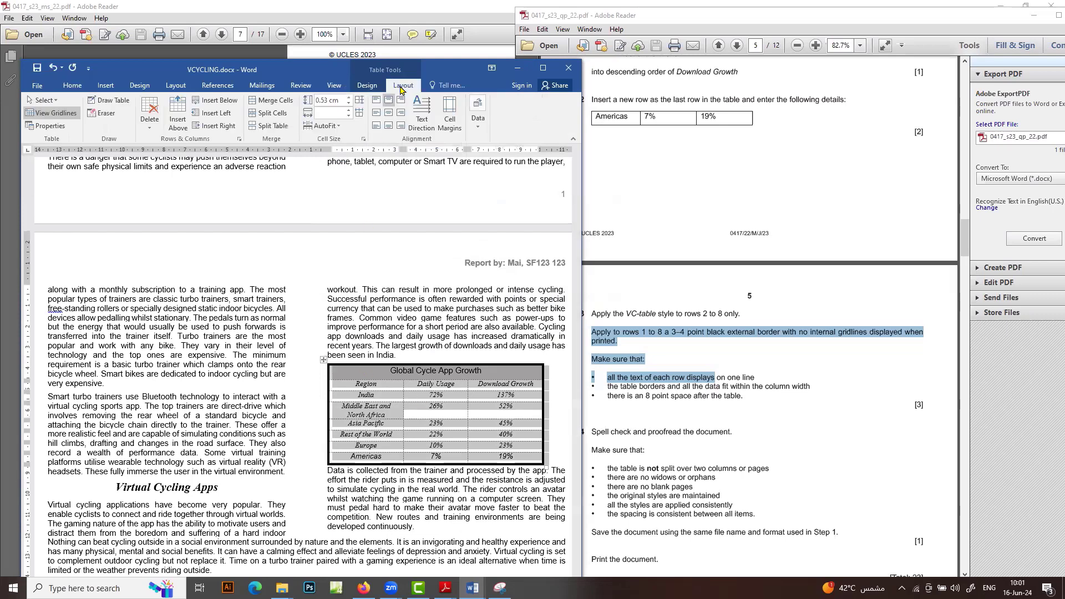
left_click(325, 126)
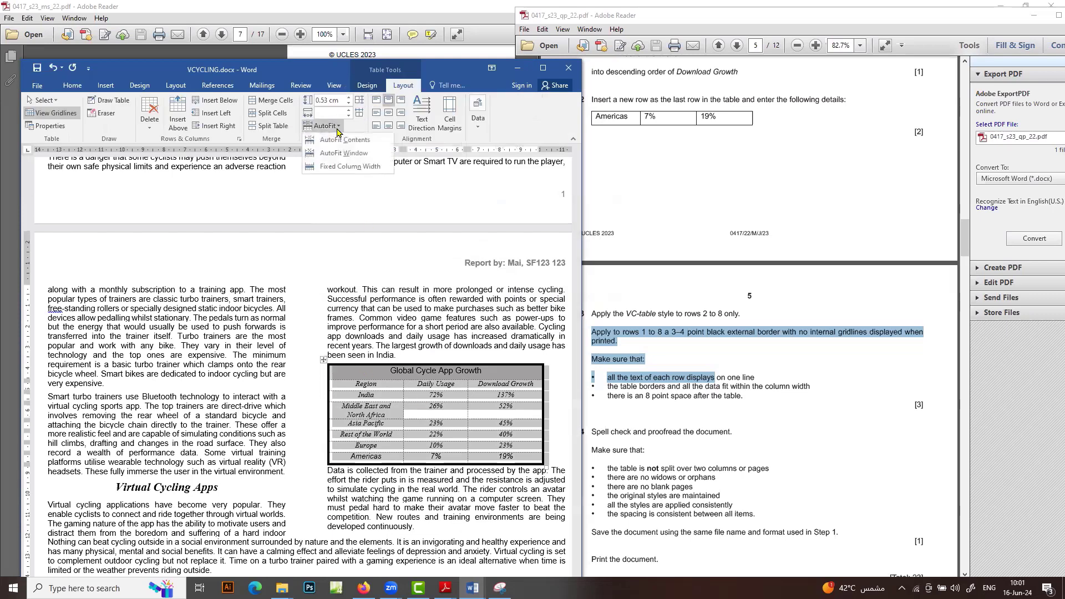
left_click(344, 157)
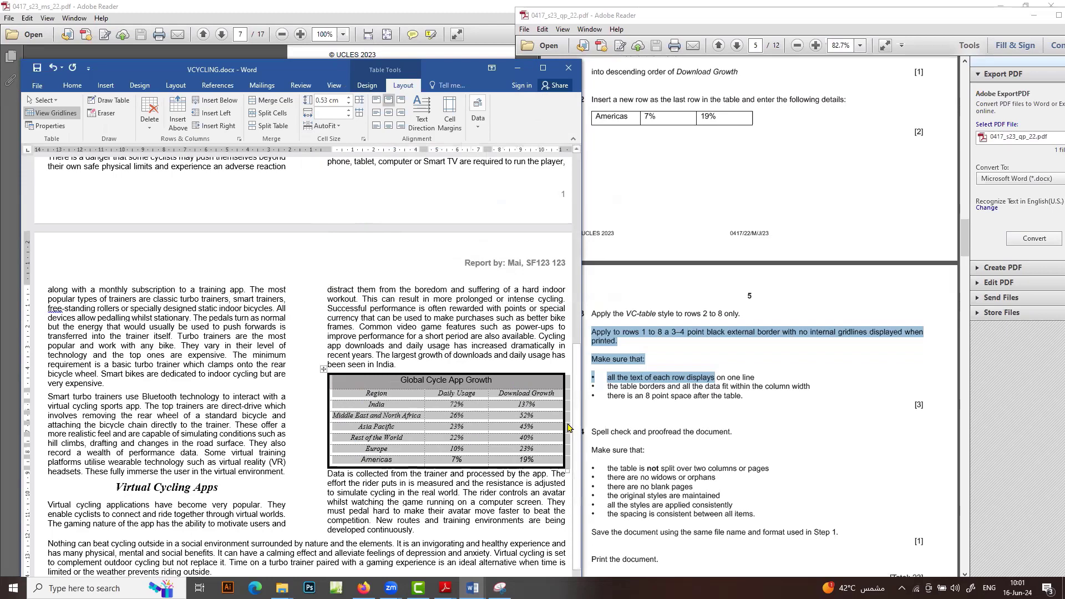
Maximize Word to check the ruler at the paragraph below the table, then restore it
left_click(543, 67)
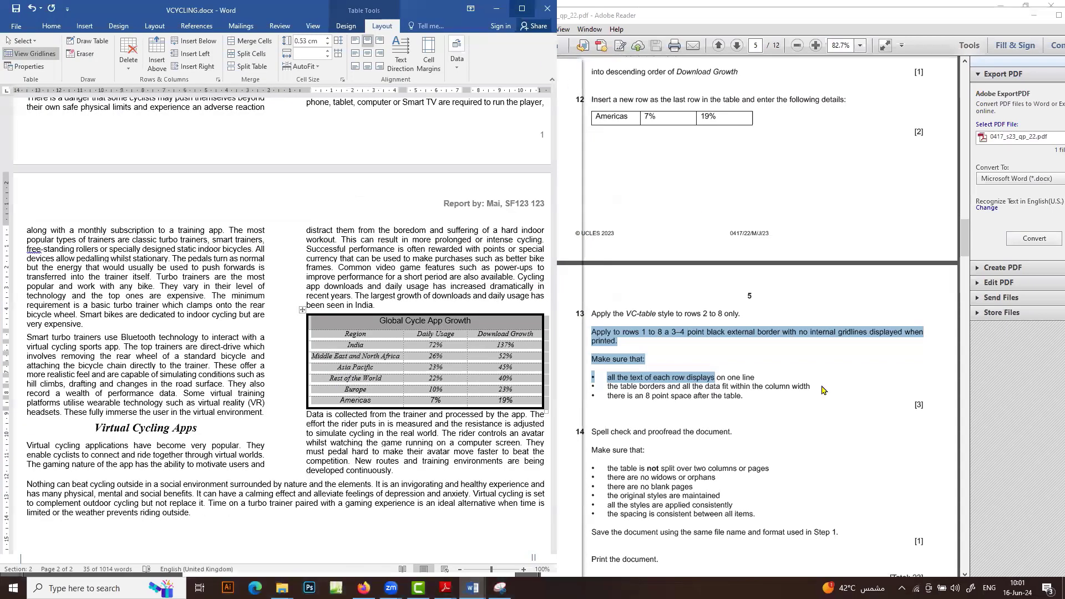
left_click(730, 461)
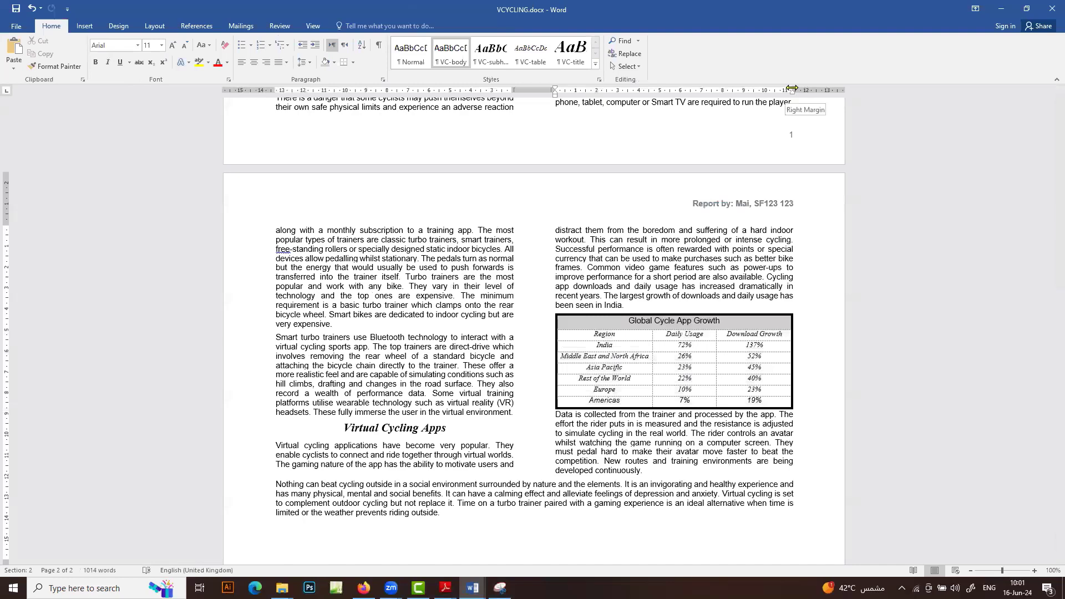
left_click_drag(792, 88, 791, 89)
left_click_drag(556, 89, 555, 89)
left_click(1025, 9)
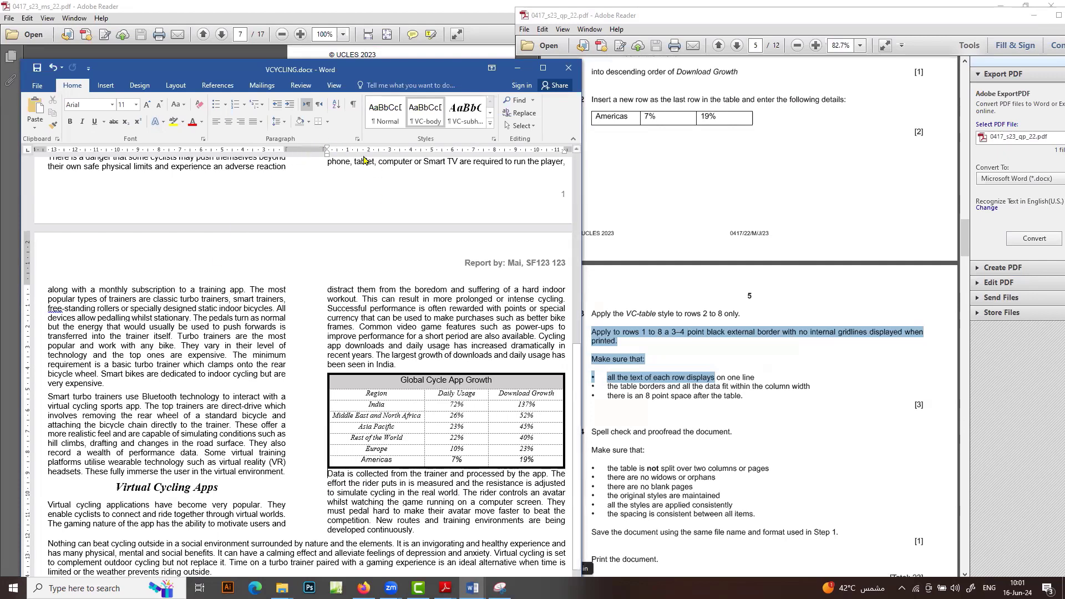
Set 8 pt spacing before the 'Data is collected' paragraph, then return to the task sheet
left_click(357, 139)
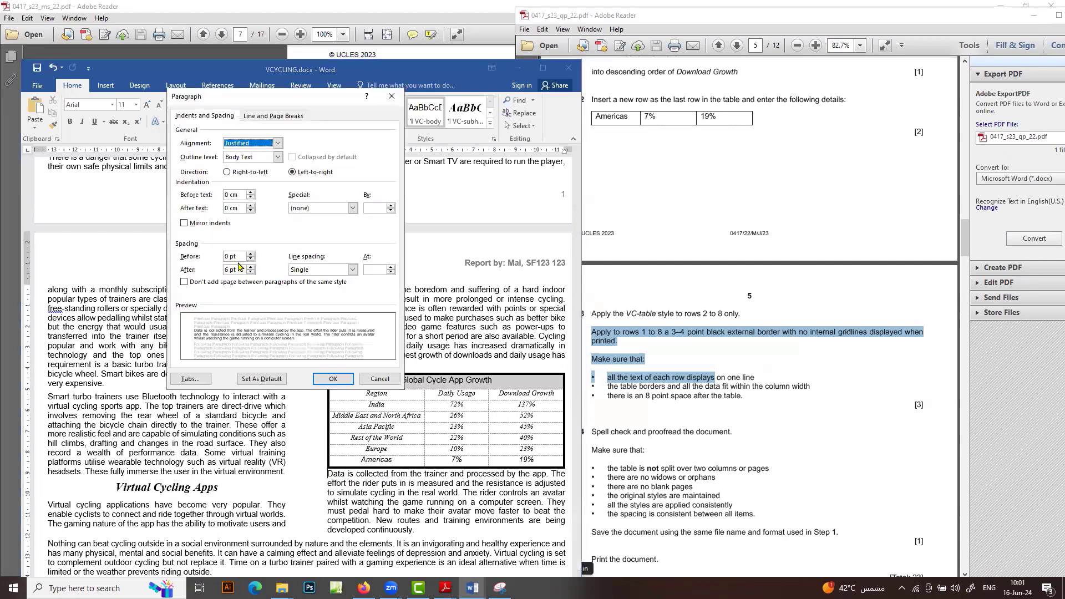
left_click_drag(229, 256, 213, 256)
left_click(333, 379)
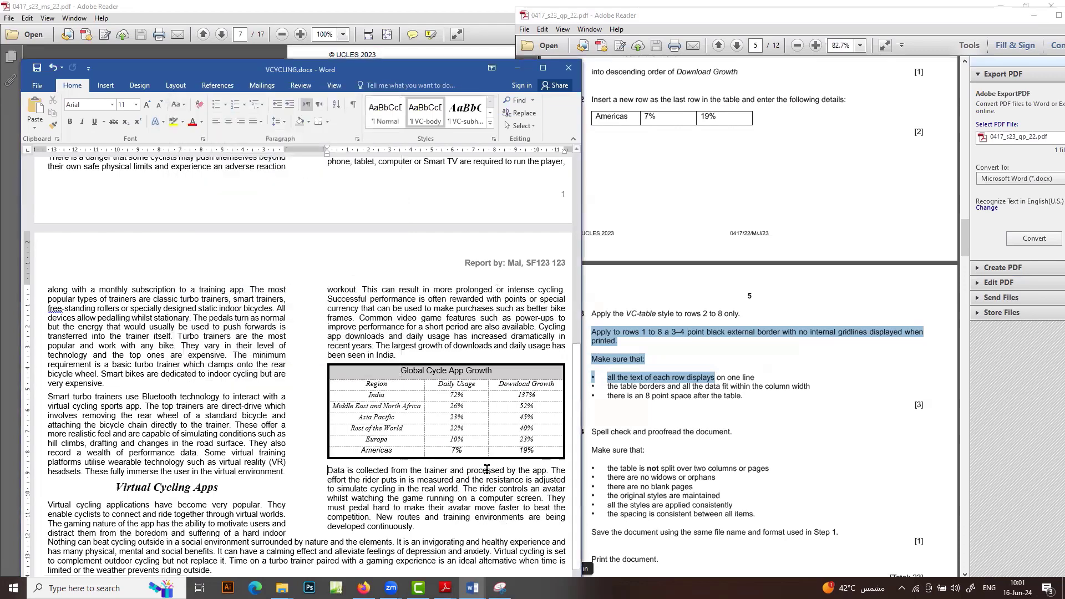
left_click(627, 457)
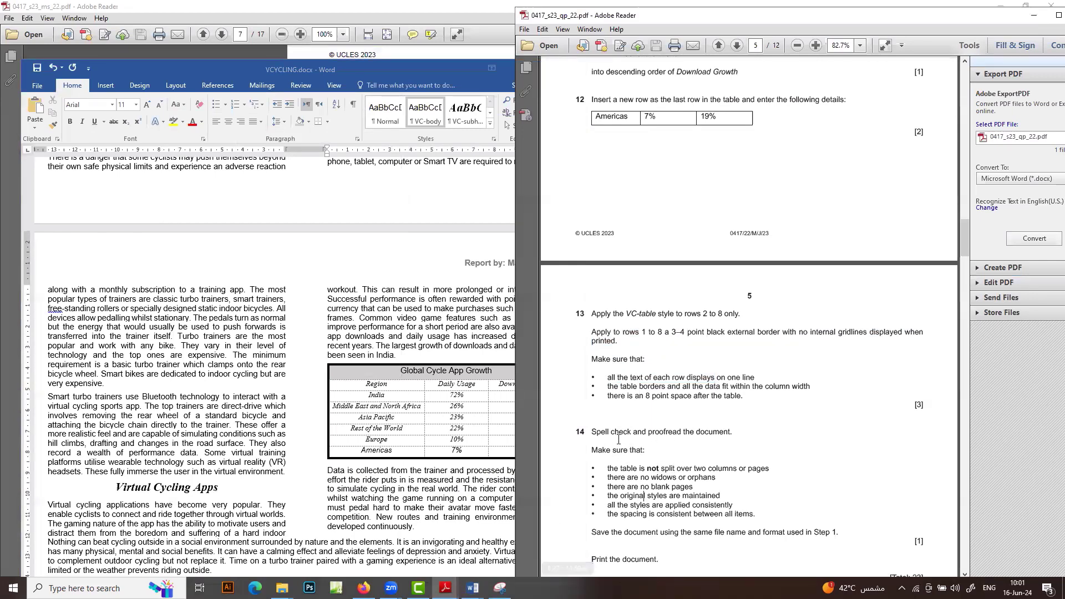
scroll(680, 466, "down", 2)
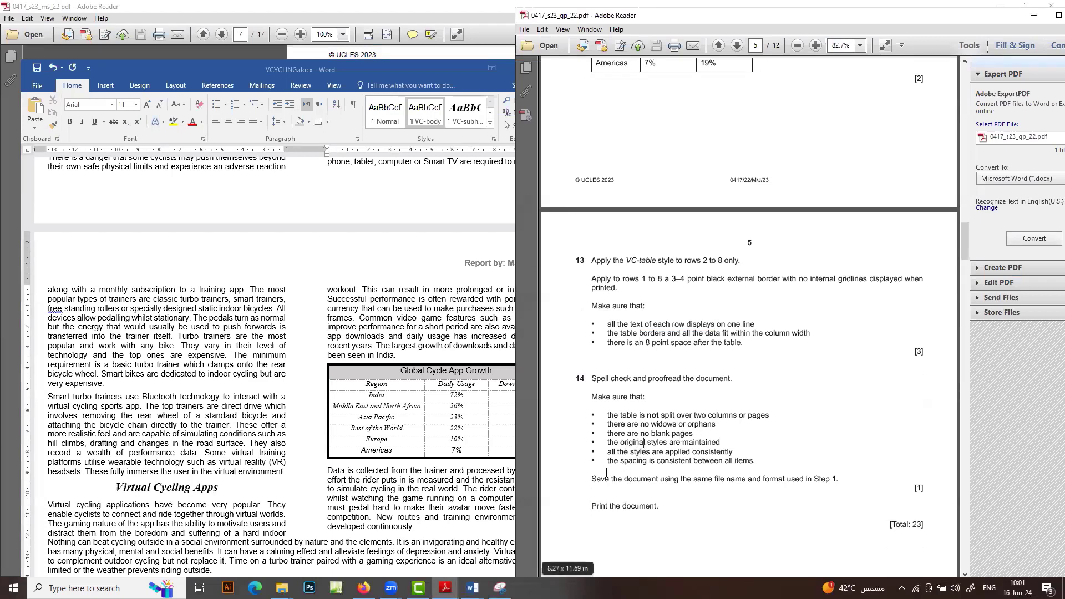
Maximize the Word window and resolve the spelling flag on 'race'
double_click(427, 74)
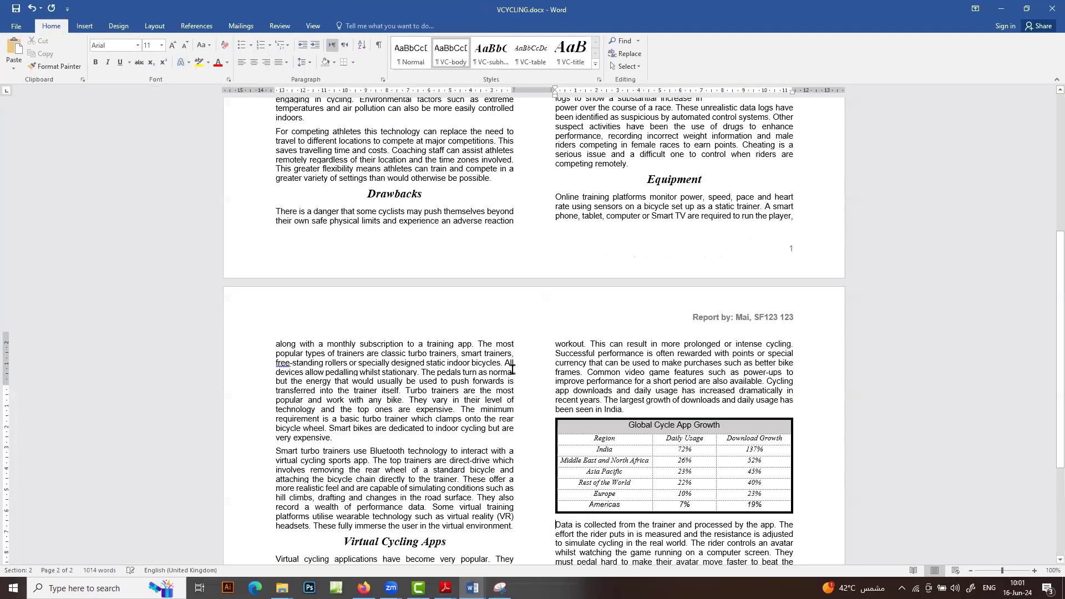
scroll(513, 369, "up", 10)
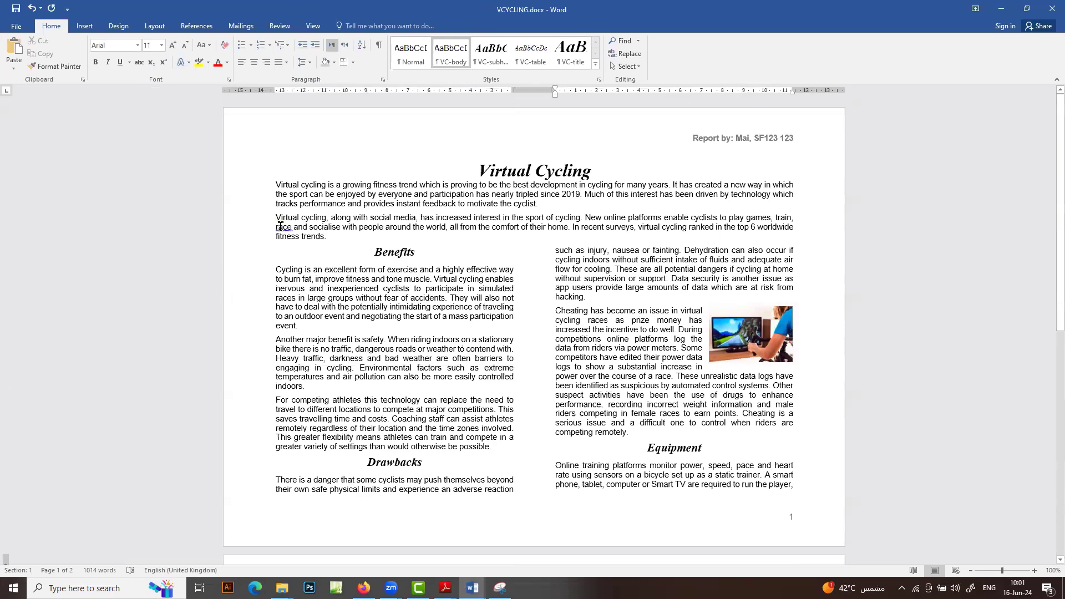
right_click(281, 226)
left_click(324, 247)
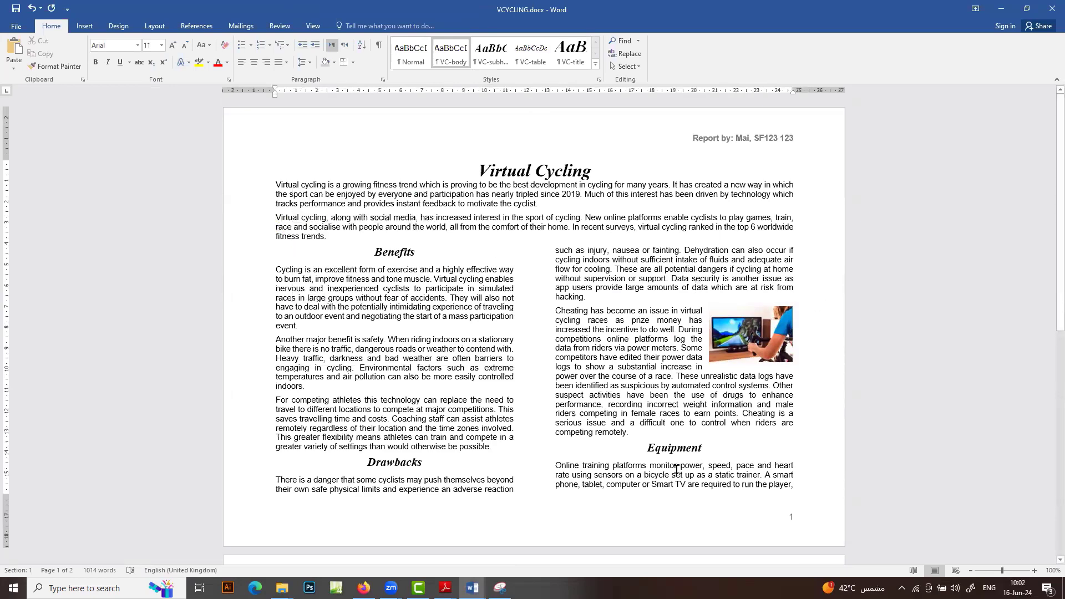
Ignore the spelling flag on 'free-standing', keeping the word, and save VCYCLING.docx
scroll(676, 470, "down", 6)
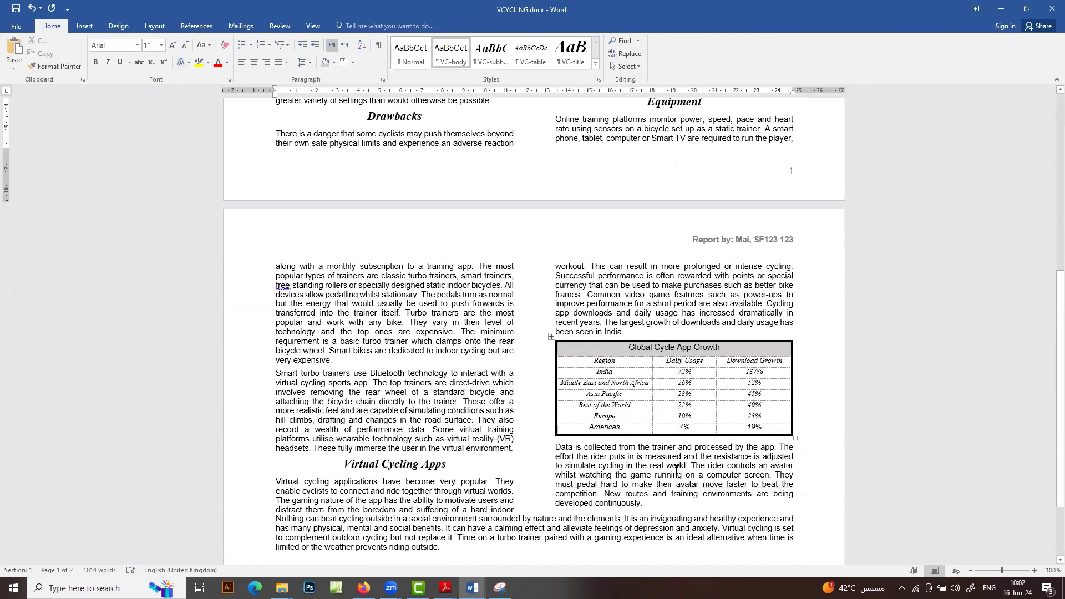
right_click(277, 287)
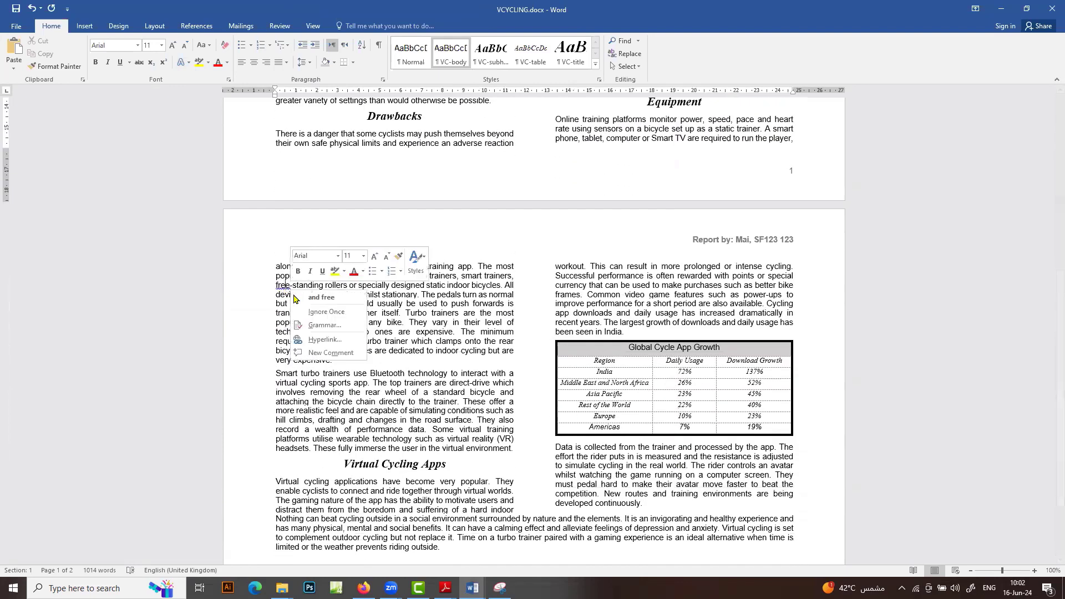
left_click(338, 317)
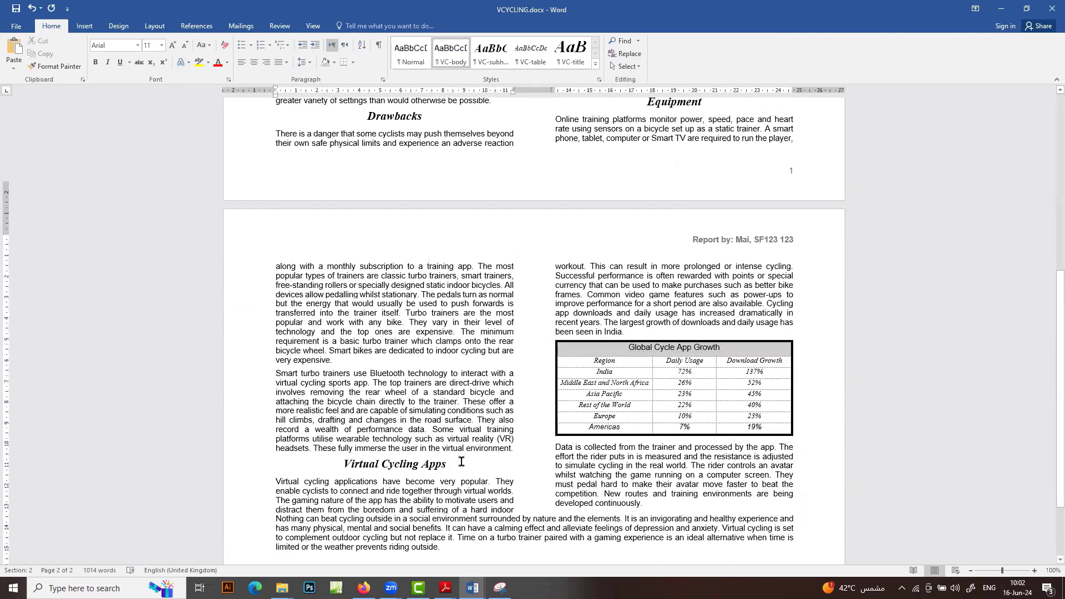
scroll(463, 527, "down", 2)
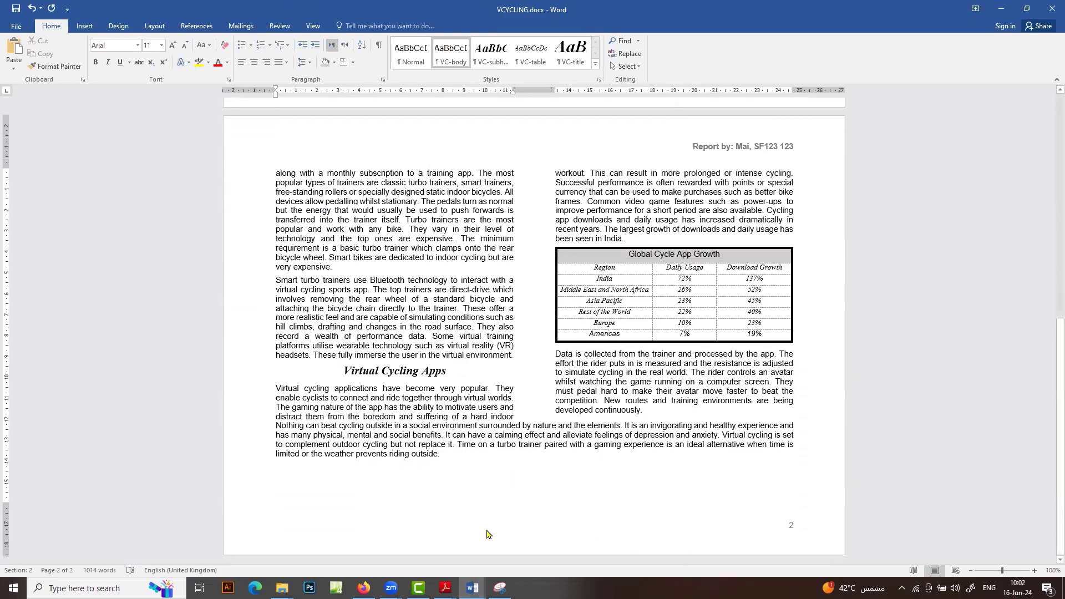
scroll(487, 534, "up", 10)
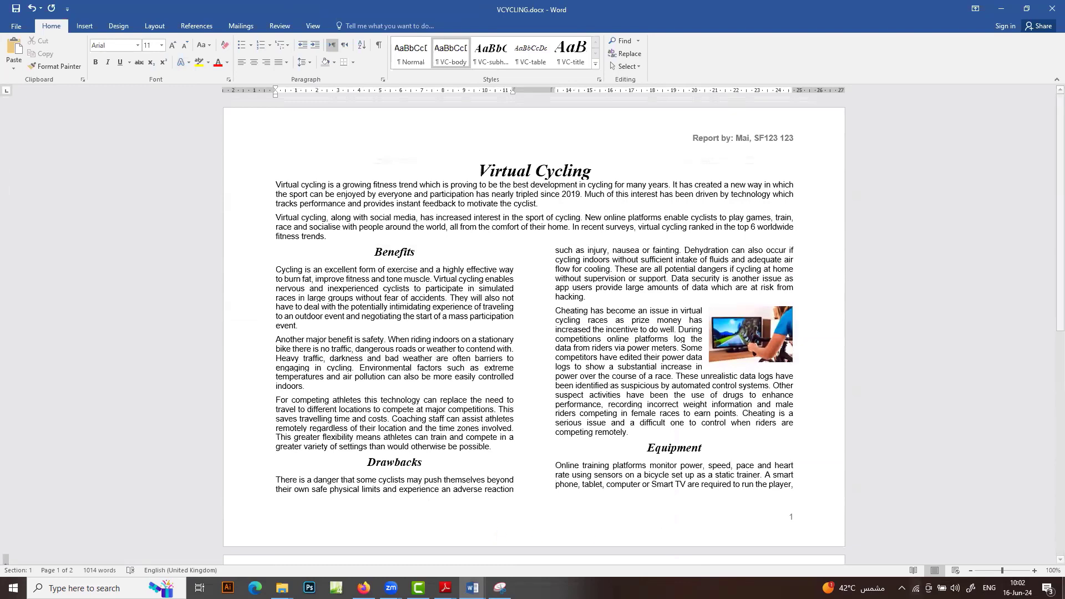
key("ctrl+s")
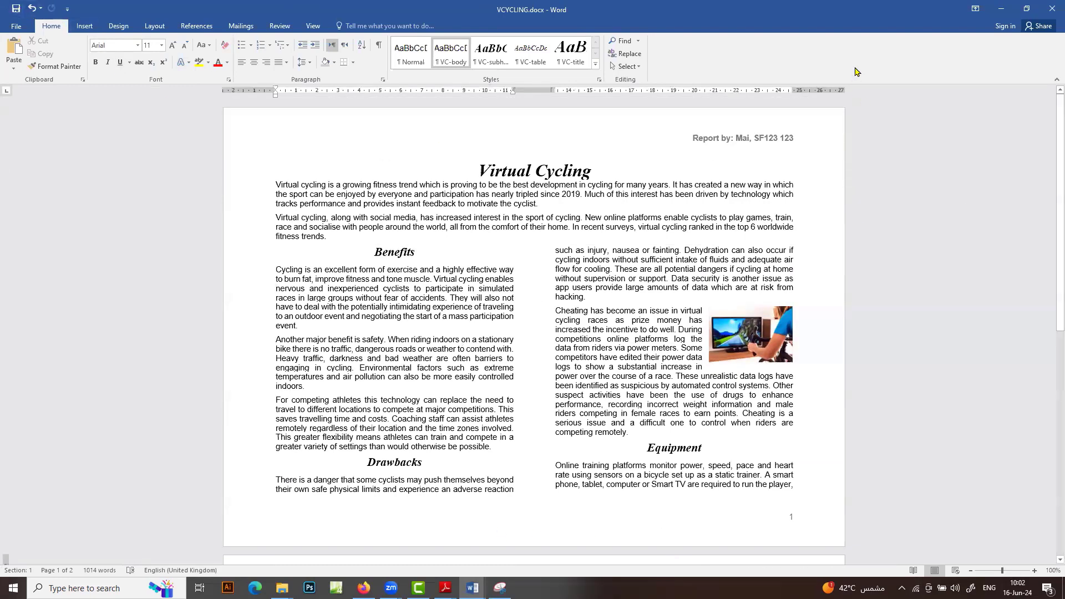